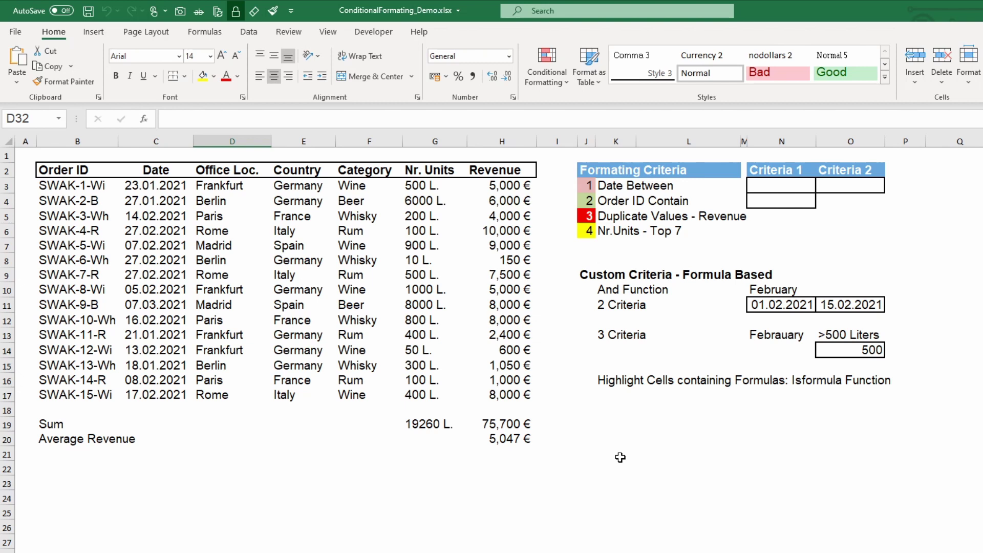
pyautogui.click(563, 82)
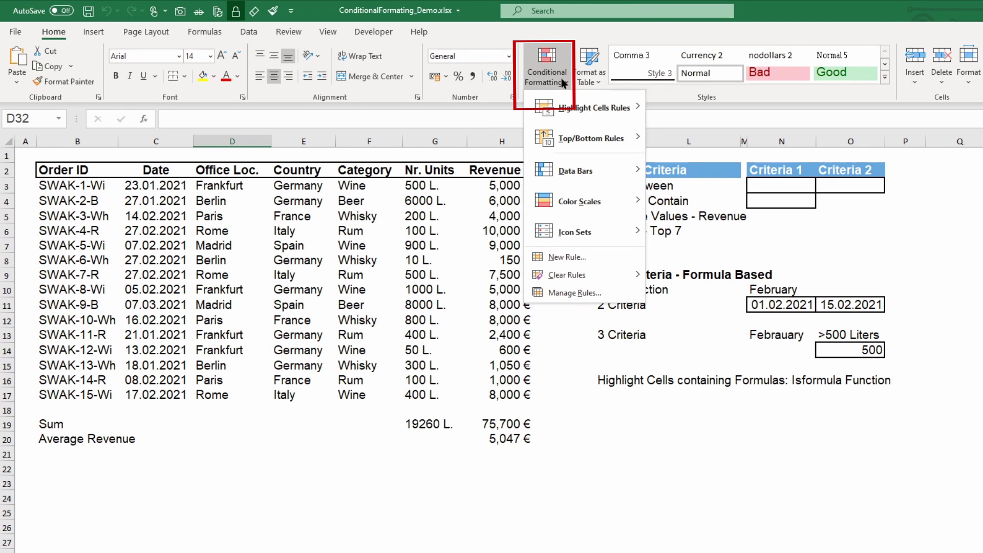
pyautogui.moveTo(589, 109)
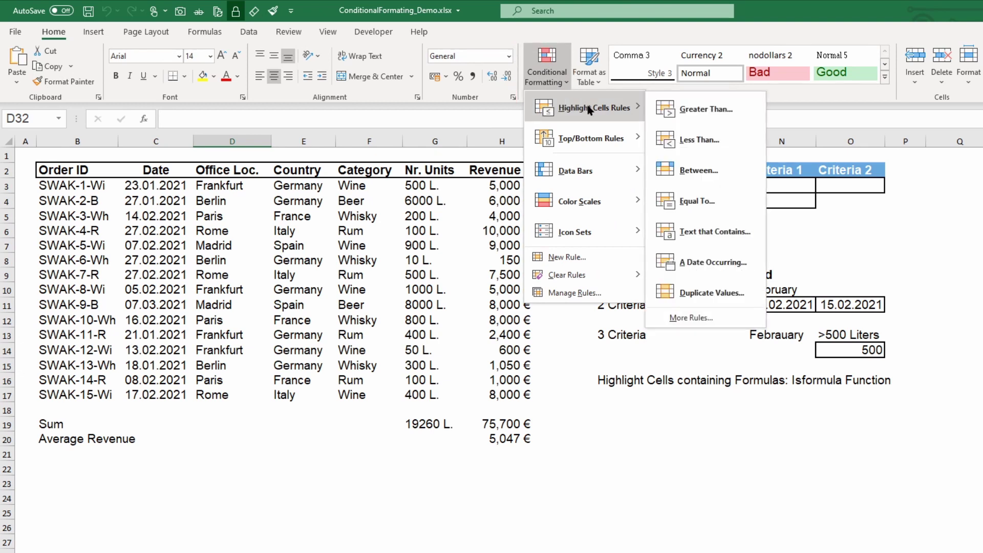
pyautogui.moveTo(590, 143)
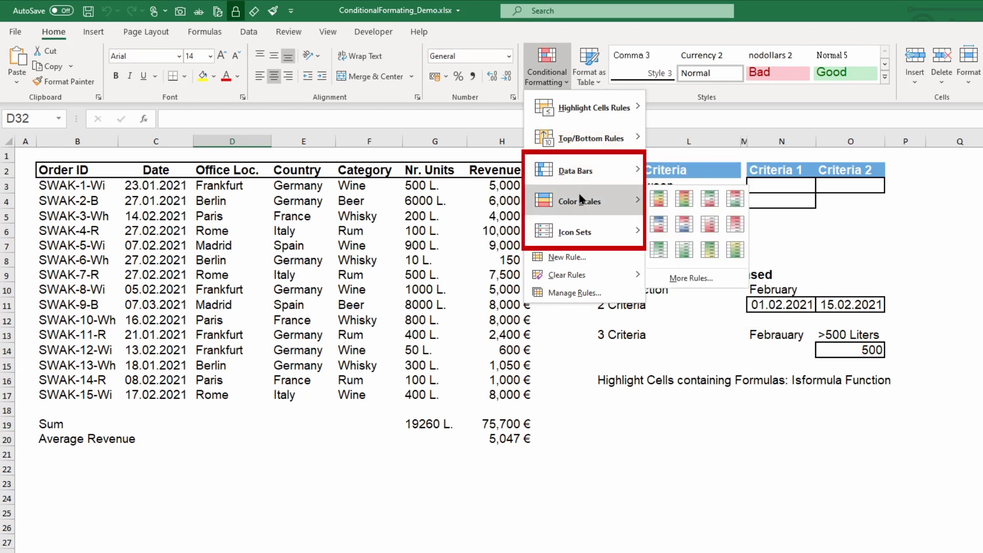
pyautogui.moveTo(579, 233)
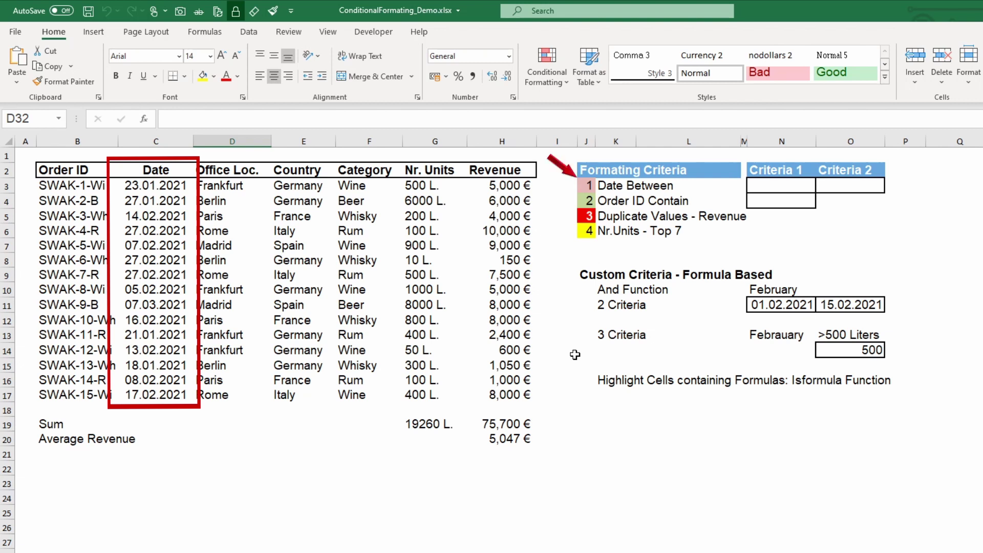
# - Start a Between highlight rule for the order dates in C3:C17, formatted as Light Red Fill with Dark Red Text
pyautogui.click(159, 185)
pyautogui.moveTo(159, 186); pyautogui.dragTo(171, 396)
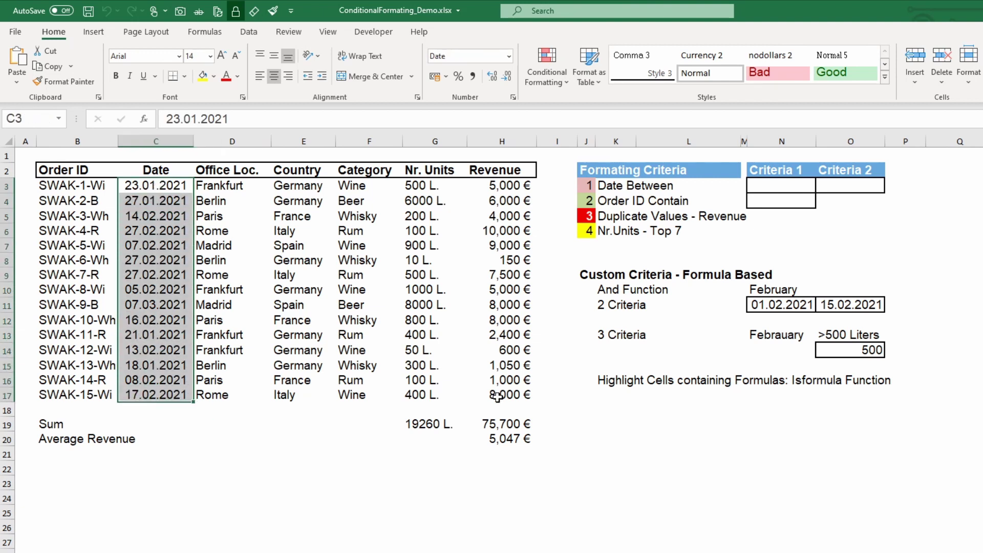
pyautogui.click(548, 82)
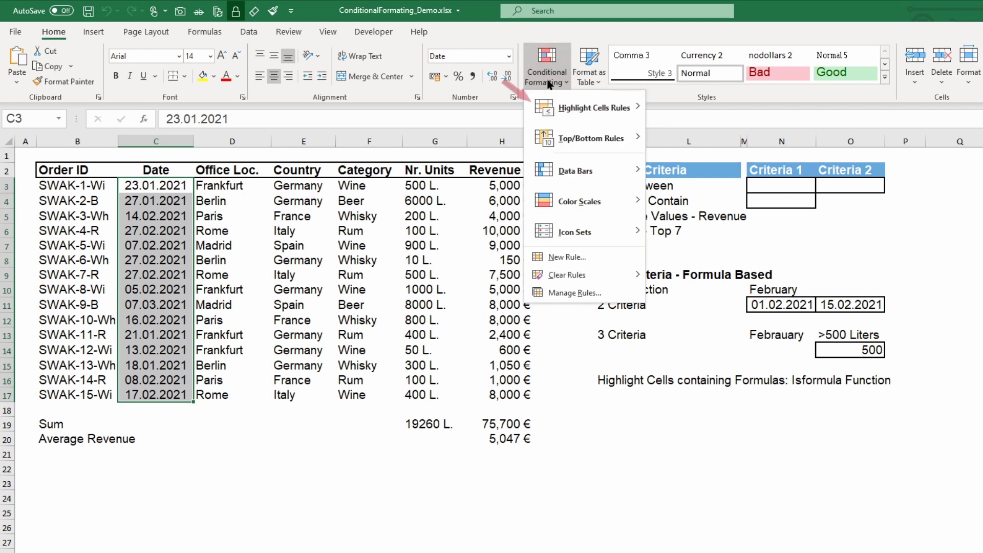
pyautogui.moveTo(594, 108)
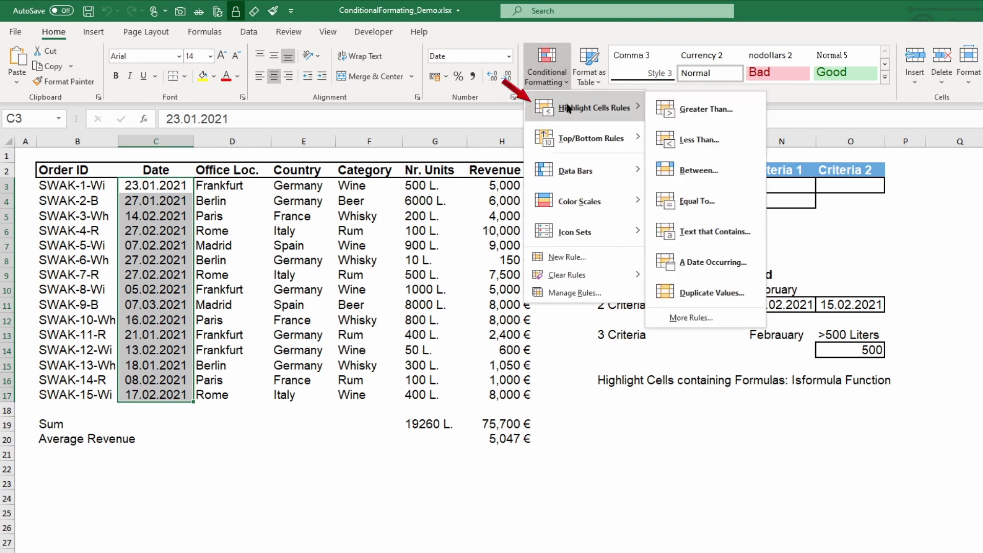
pyautogui.click(699, 171)
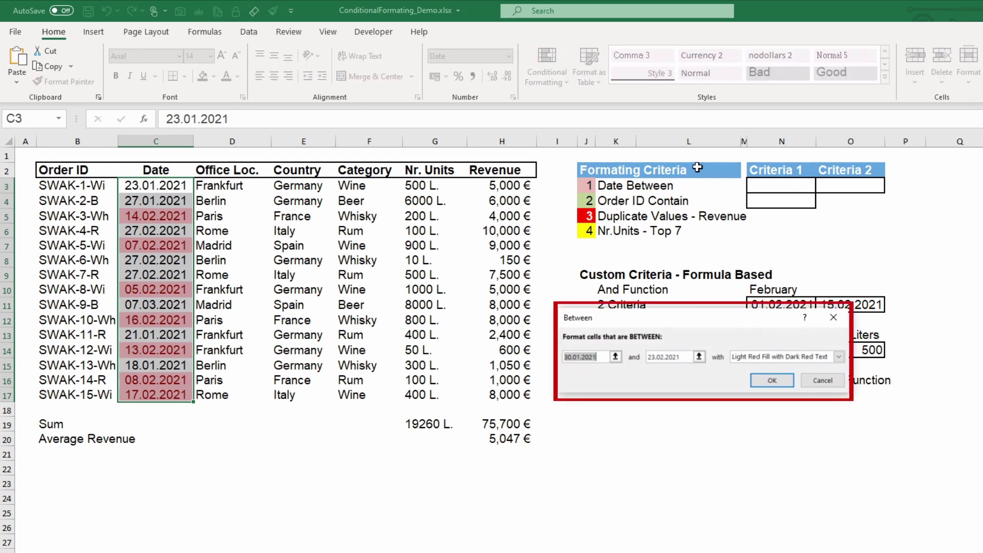
pyautogui.click(840, 357)
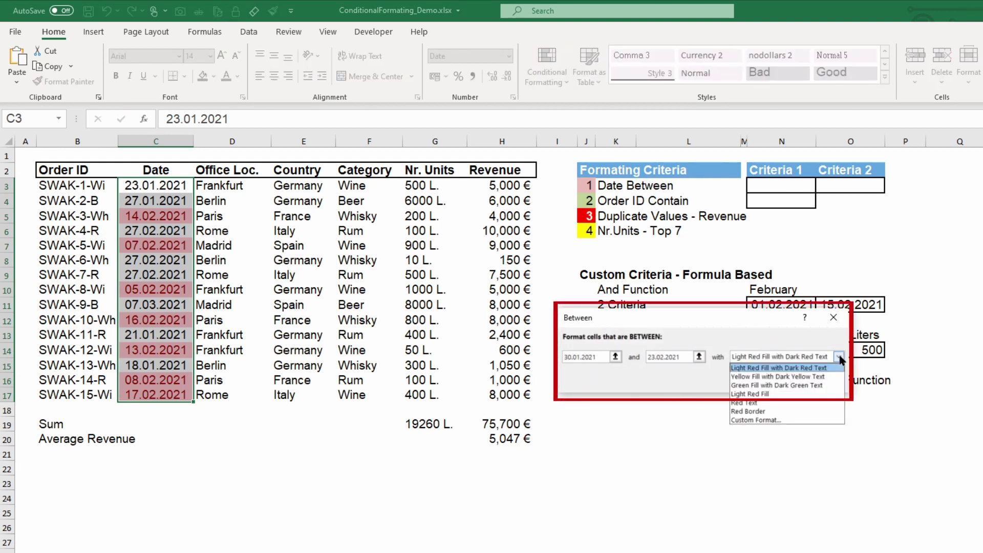
pyautogui.click(756, 368)
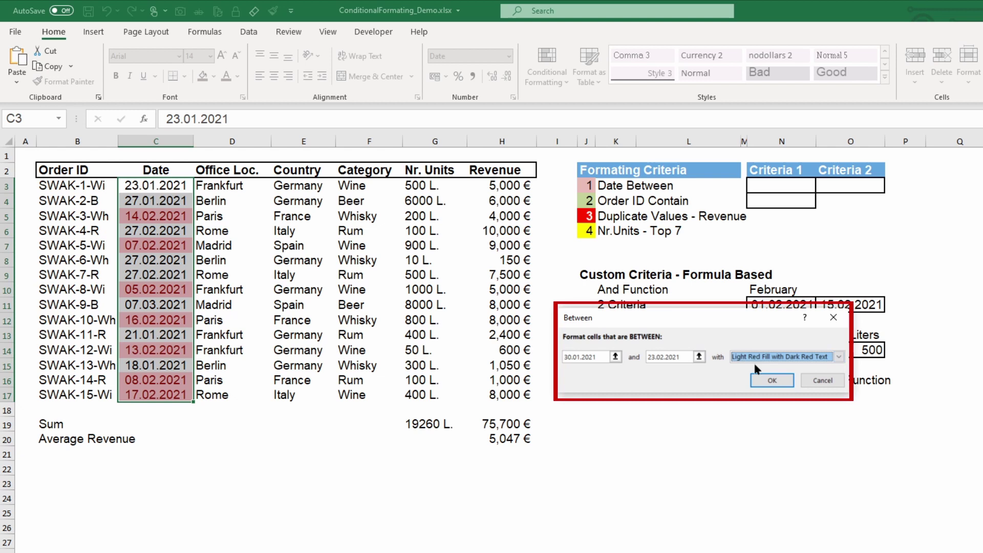
# - Set the Between rule's lower limit to cell N3 and its upper limit to cell O3, and apply the rule
pyautogui.click(615, 357)
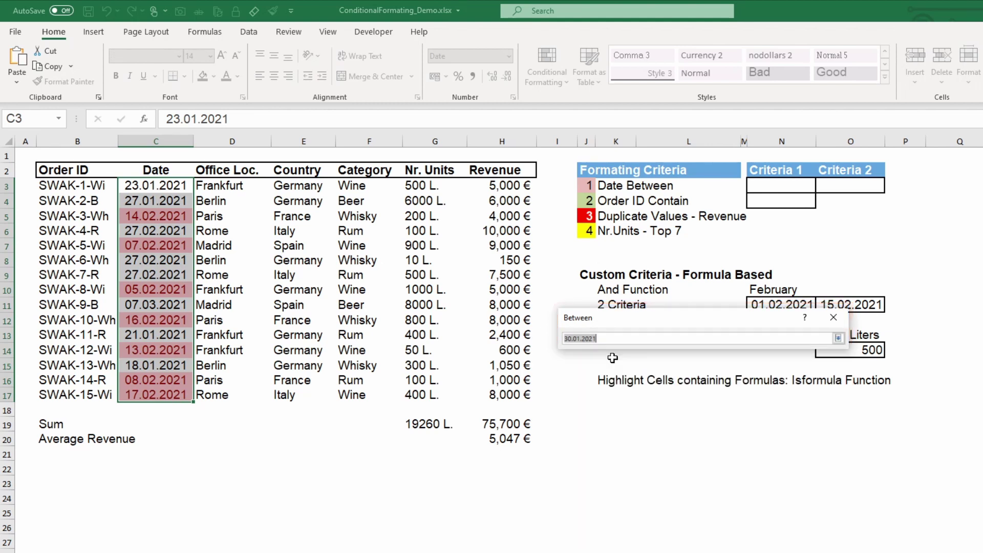
pyautogui.click(764, 184)
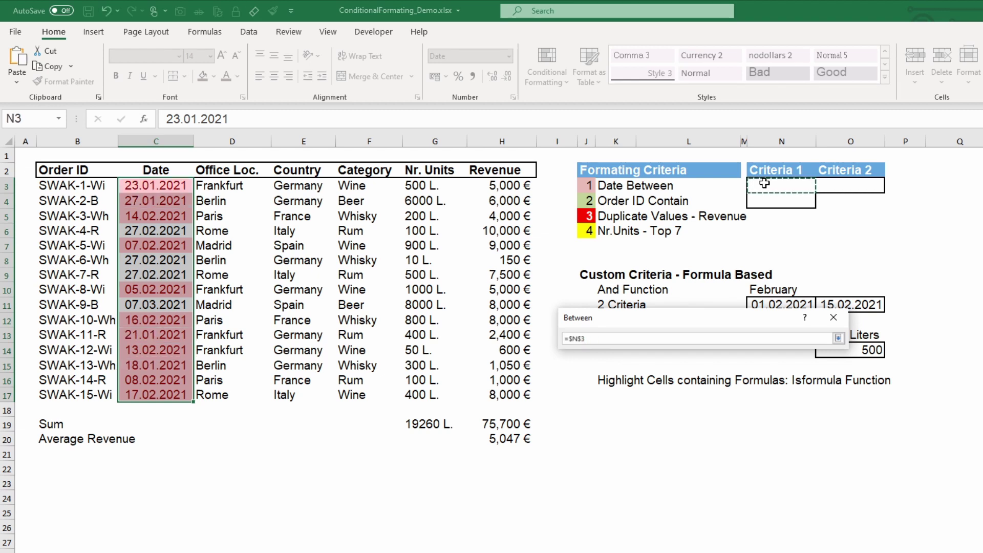
pyautogui.press('Return')
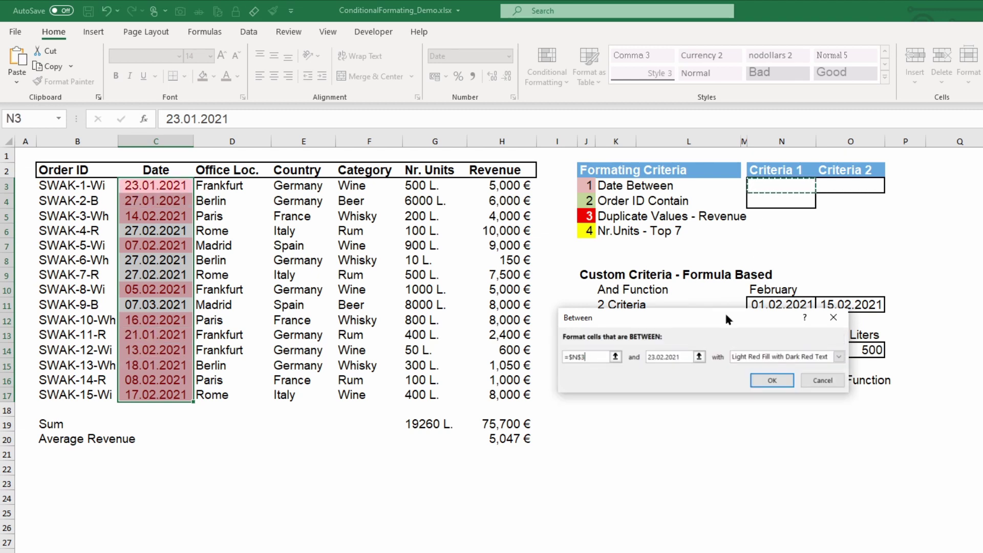
pyautogui.click(698, 357)
pyautogui.click(834, 185)
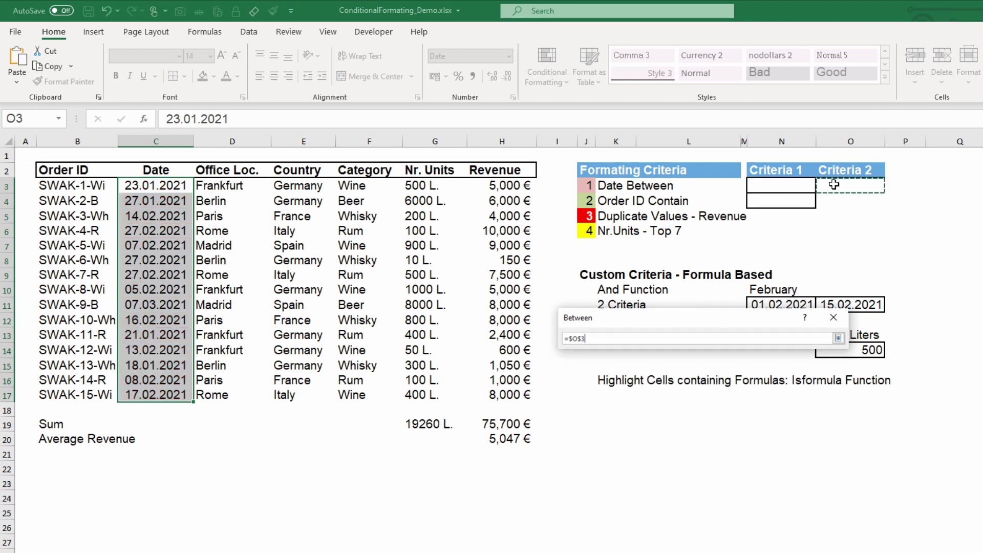
pyautogui.press('Return')
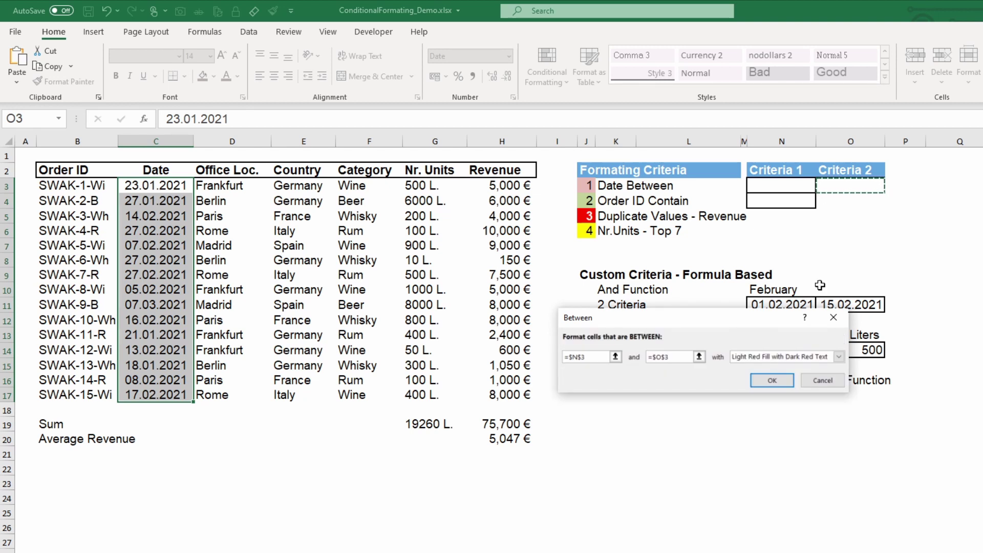
pyautogui.click(775, 379)
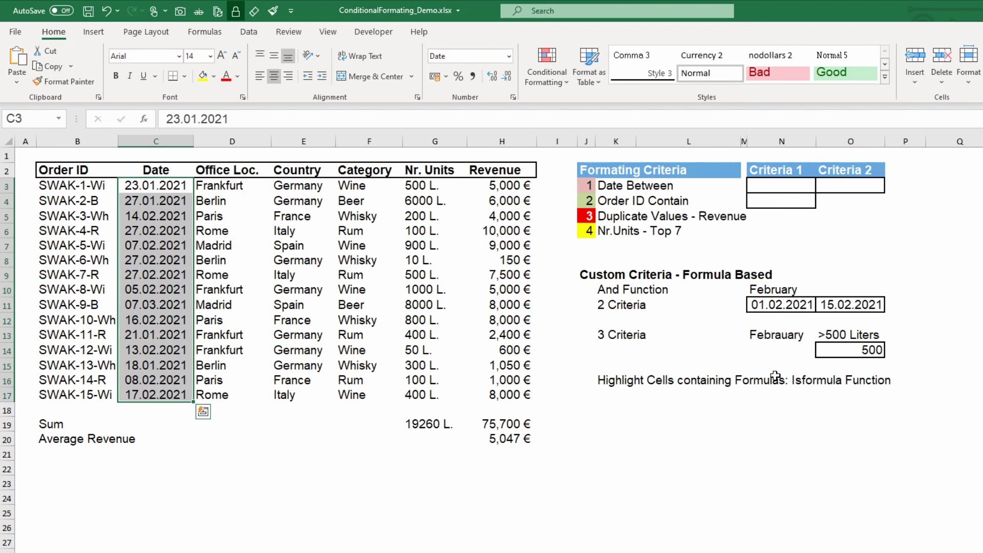
# - Enter 1.1.2021 in N3 and 15.02.2021 in O3 as the Date Between criteria
pyautogui.click(793, 189)
pyautogui.write('1.1.2021')
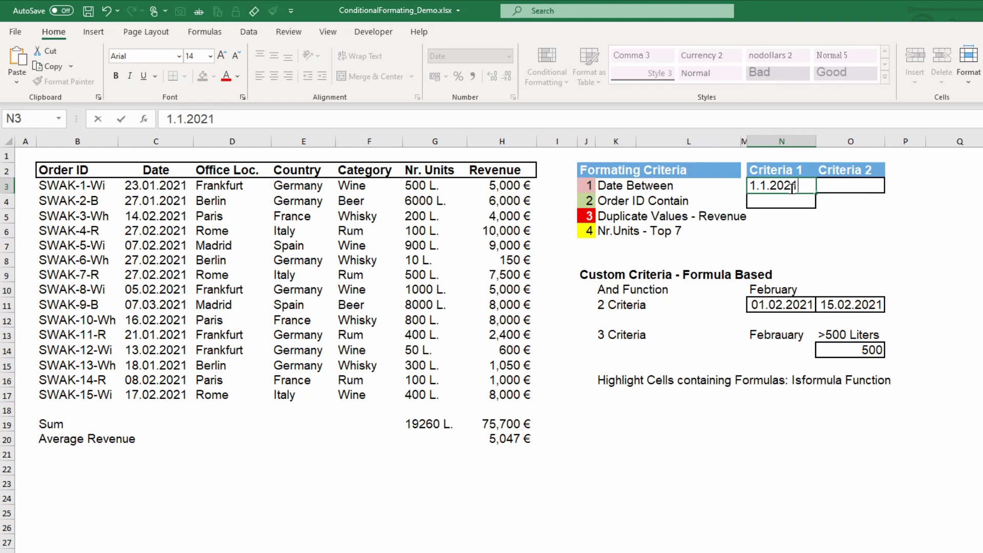
pyautogui.press('Tab')
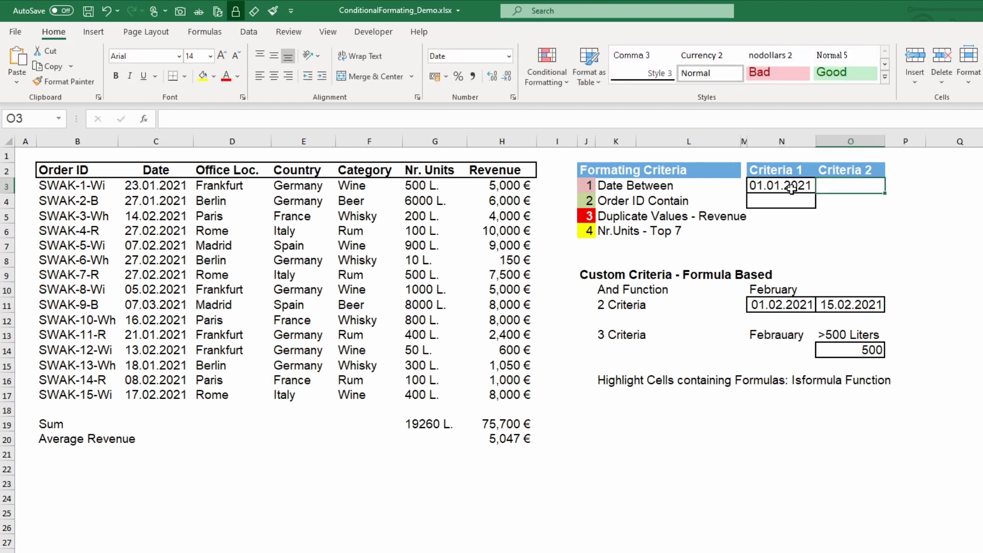
pyautogui.write('15.02.2021')
pyautogui.press('Return')
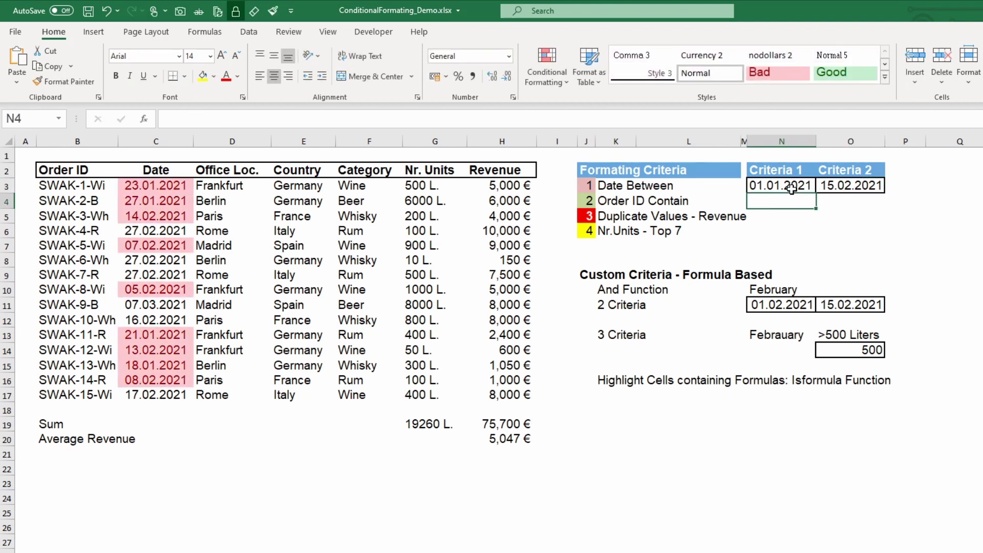
# - Change the Date Between start criterion in N3 to 15.01.2021
pyautogui.click(757, 188)
pyautogui.doubleClick(174, 119)
pyautogui.write('15')
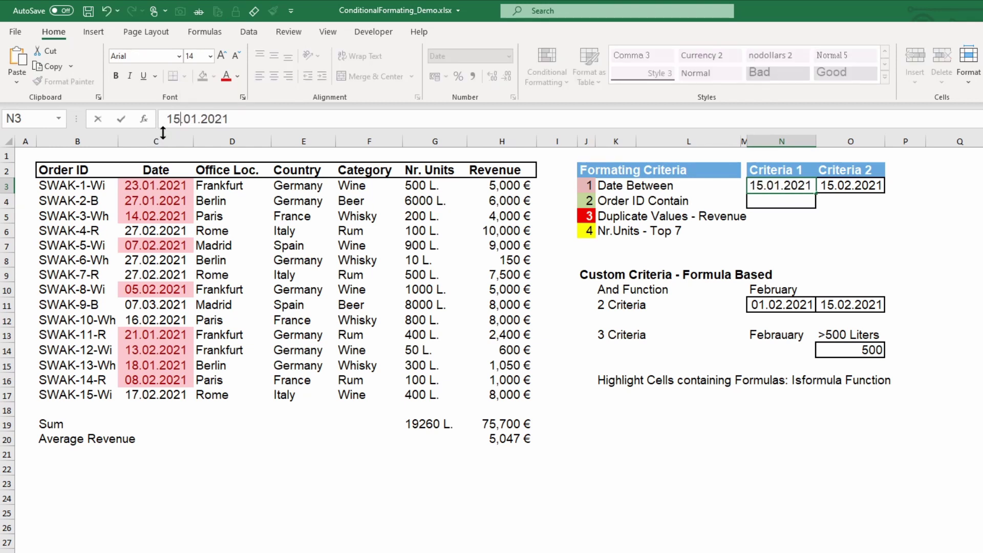
pyautogui.press('Return')
pyautogui.click(902, 245)
# - Set the Date Between start criterion in N3 to 30.1.2021
pyautogui.click(799, 188)
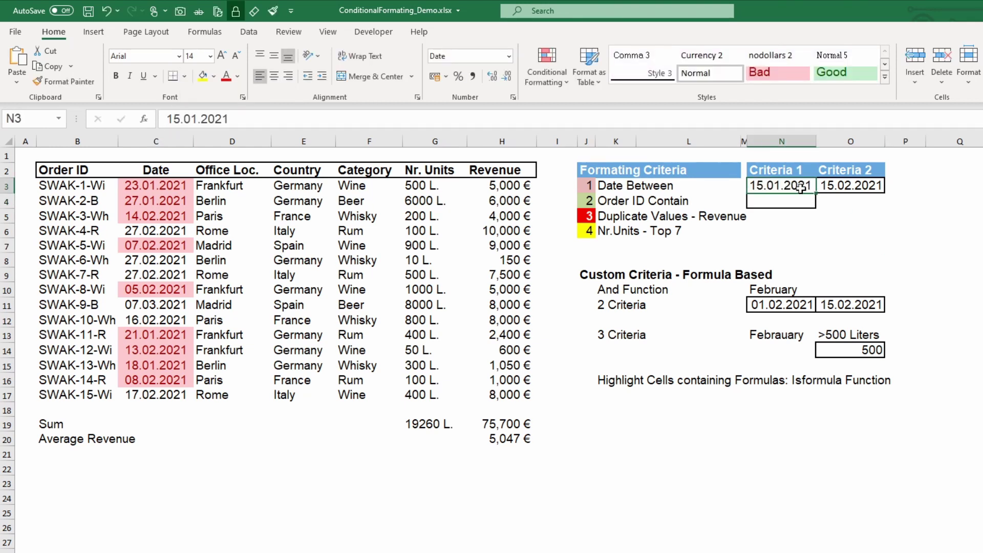
pyautogui.write('30.1.2021')
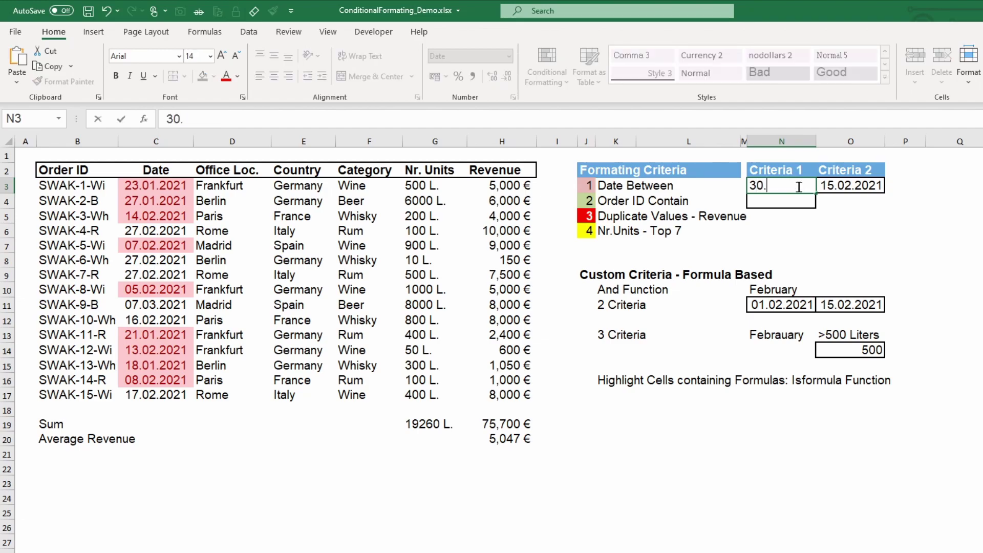
pyautogui.press('Return')
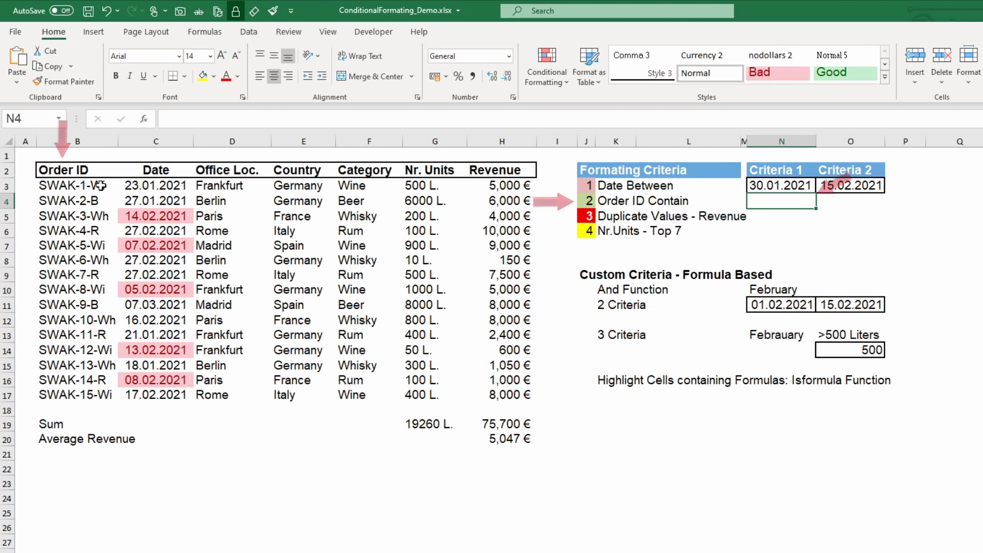
# - Apply a Text that Contains rule to the order IDs in B3:B17, referencing cell N4, with Green Fill with Dark Green Text
pyautogui.moveTo(101, 186); pyautogui.dragTo(99, 395)
pyautogui.click(547, 72)
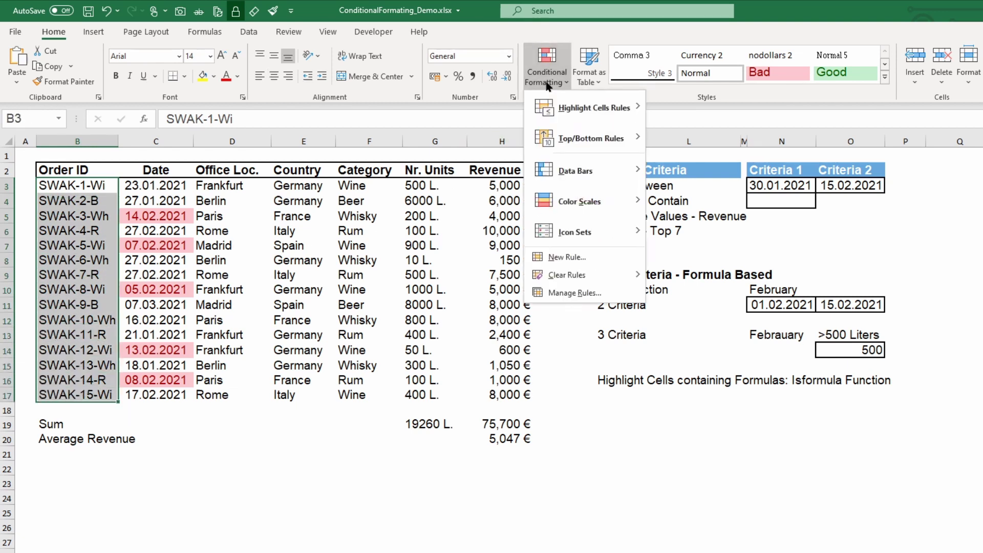
pyautogui.moveTo(558, 113)
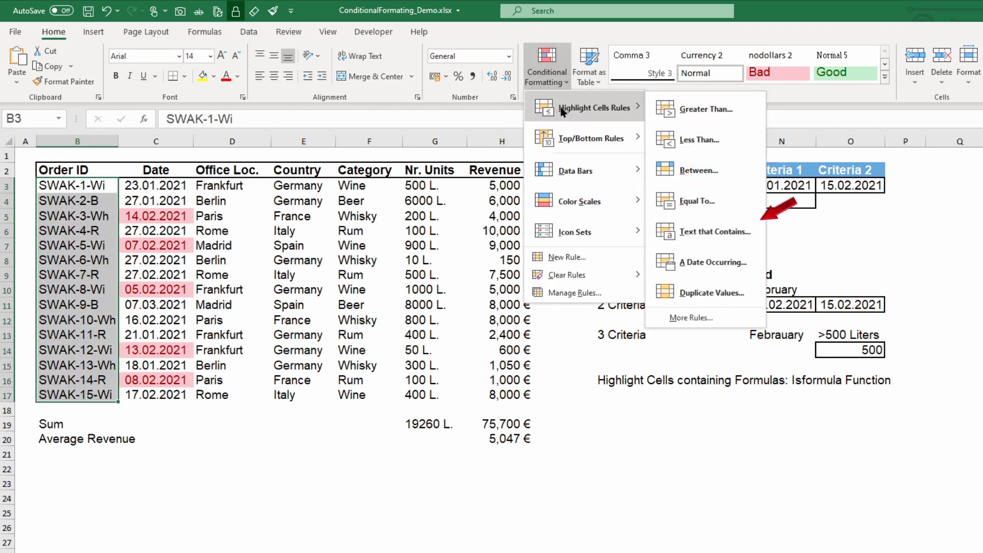
pyautogui.click(725, 233)
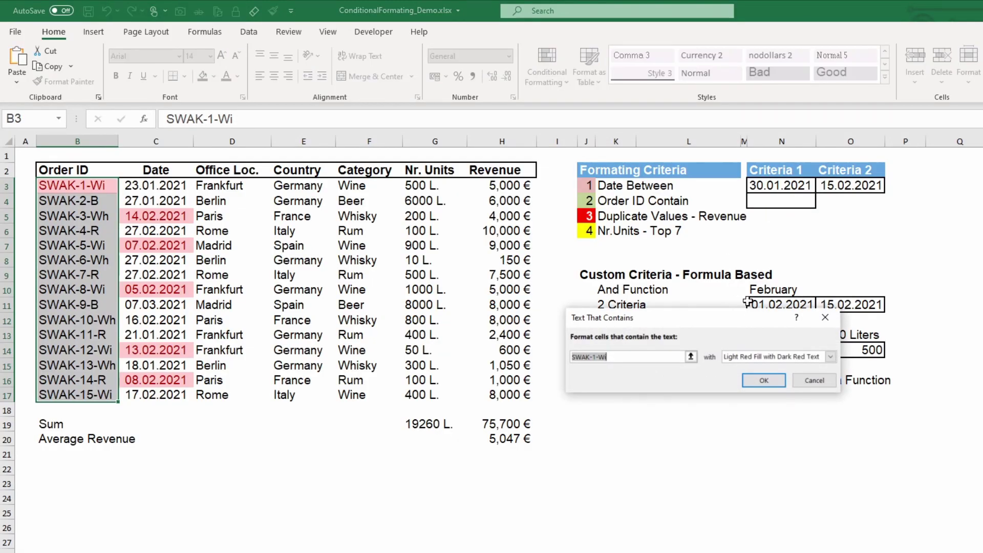
pyautogui.click(775, 202)
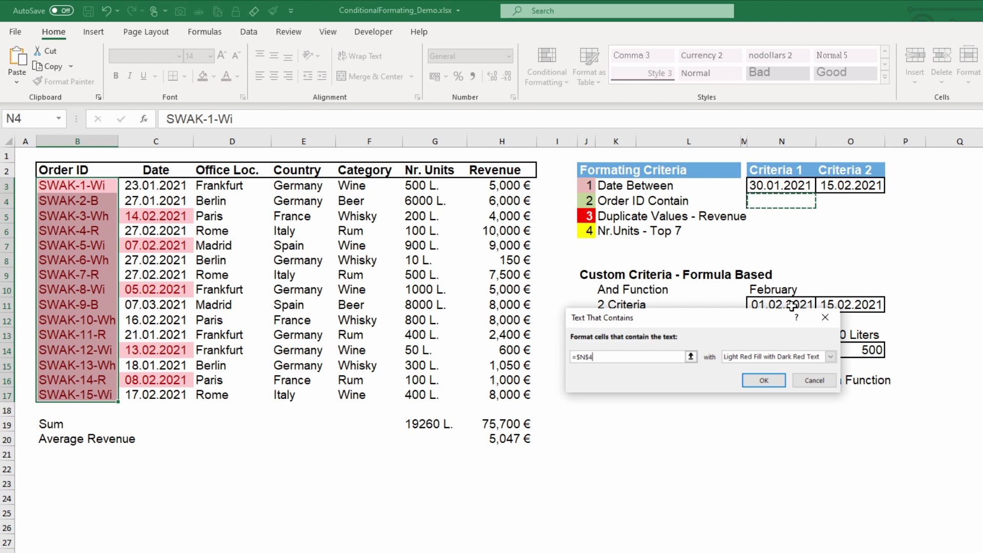
pyautogui.click(826, 358)
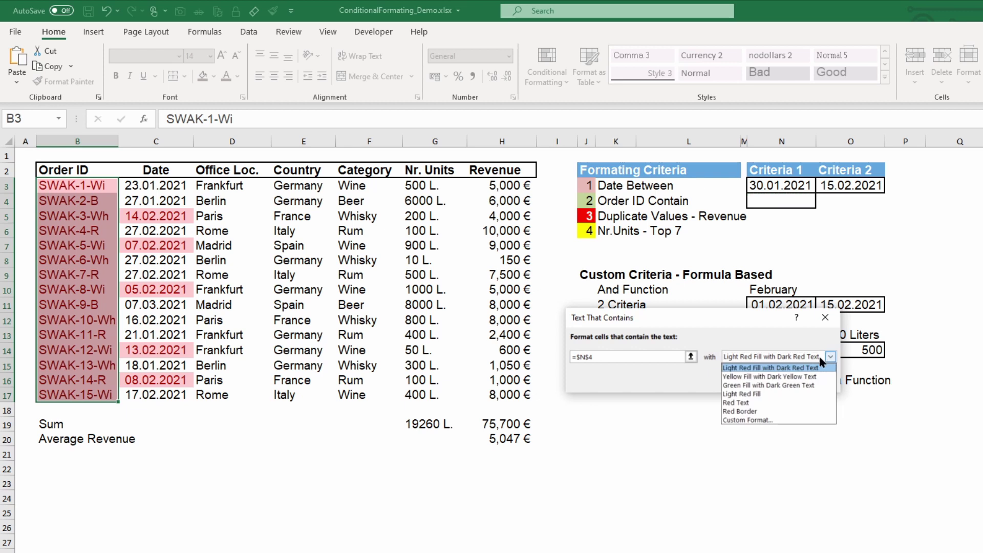
pyautogui.click(796, 385)
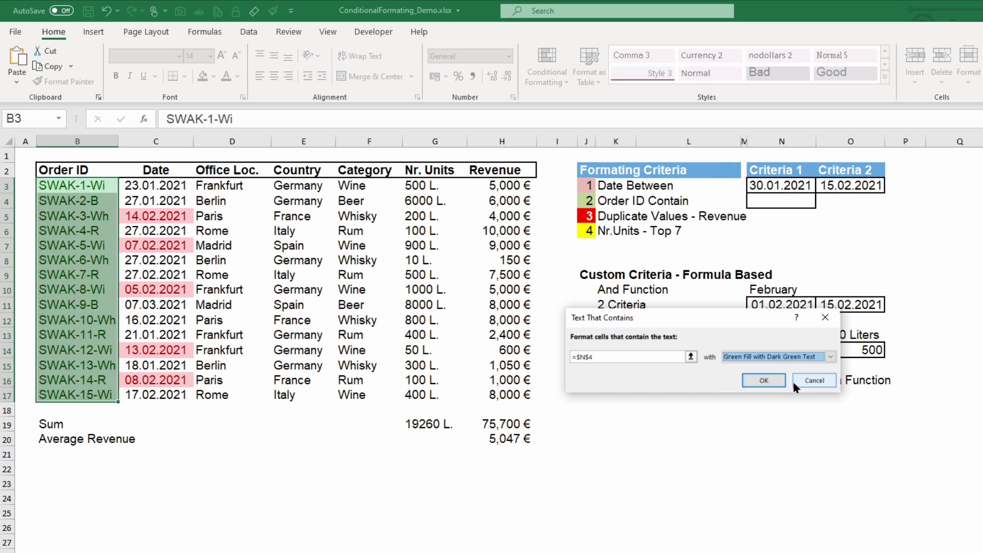
pyautogui.click(763, 381)
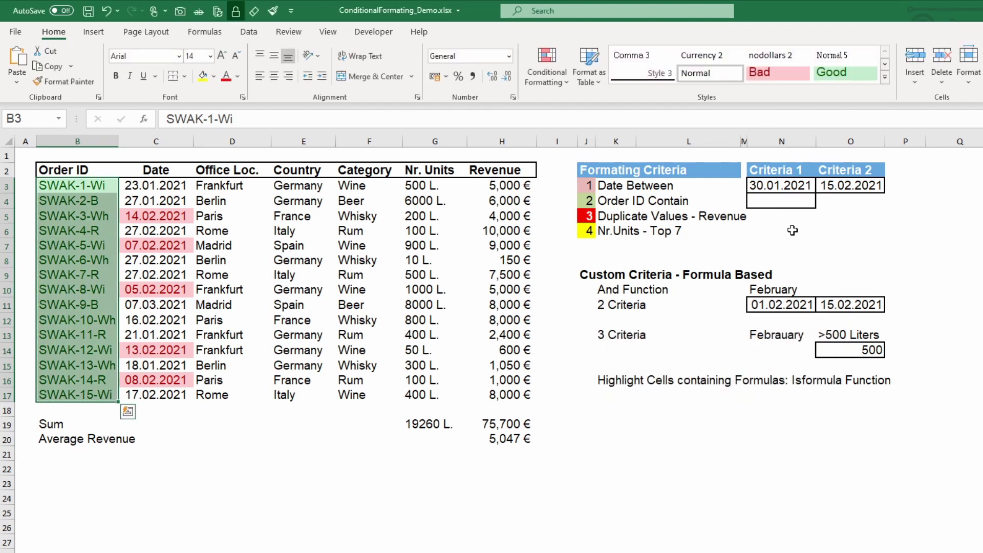
# - Enter Wh in N4 as the Order ID Contain criterion
pyautogui.click(788, 202)
pyautogui.write('Wh')
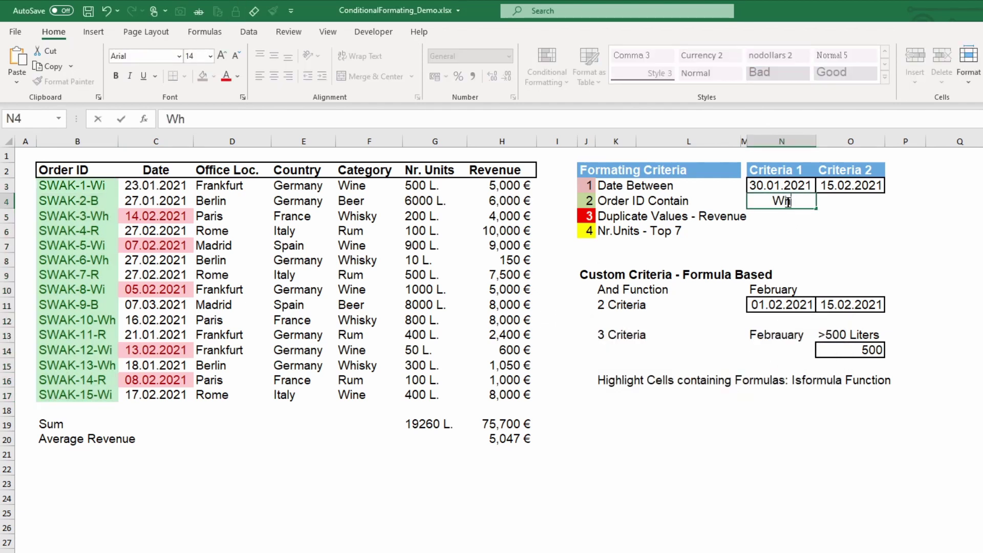
pyautogui.press('Return')
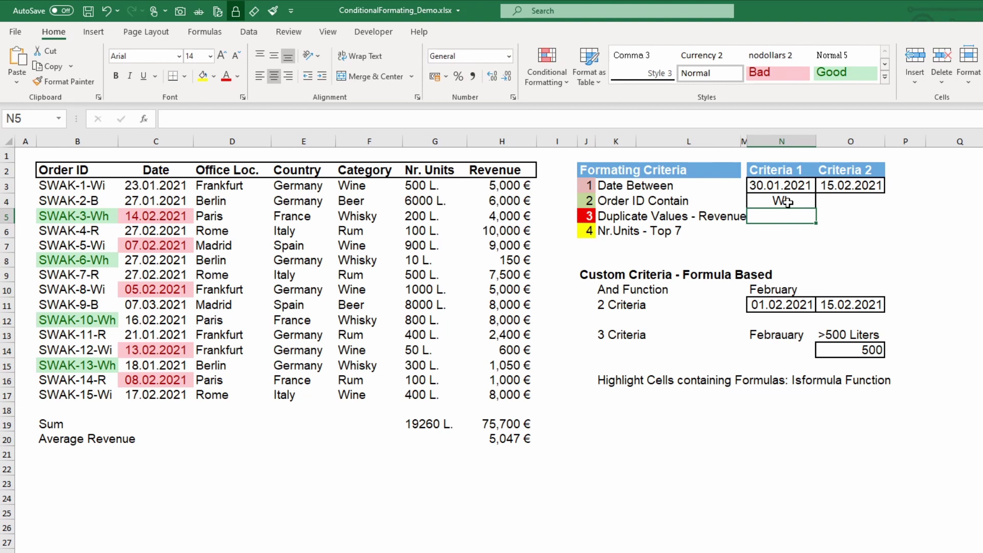
# - Change the Order ID Contain criterion in N4 to Wi
pyautogui.click(789, 203)
pyautogui.doubleClick(807, 198)
pyautogui.press('BackSpace')
pyautogui.write('i')
pyautogui.press('Return')
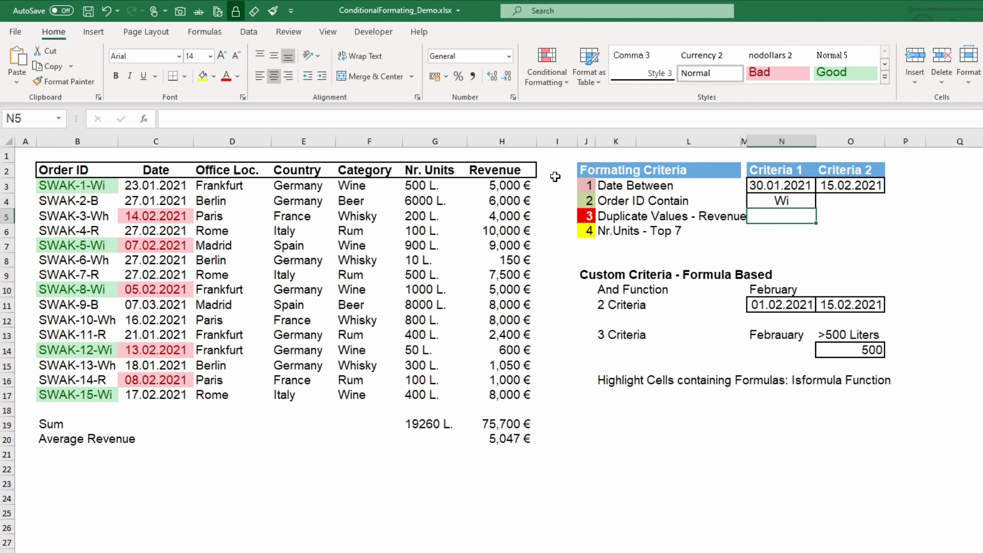
# - Start a Duplicate Values rule for the revenues in H3:H17, trying Unique before setting it back to Duplicate
pyautogui.moveTo(505, 186); pyautogui.dragTo(520, 397)
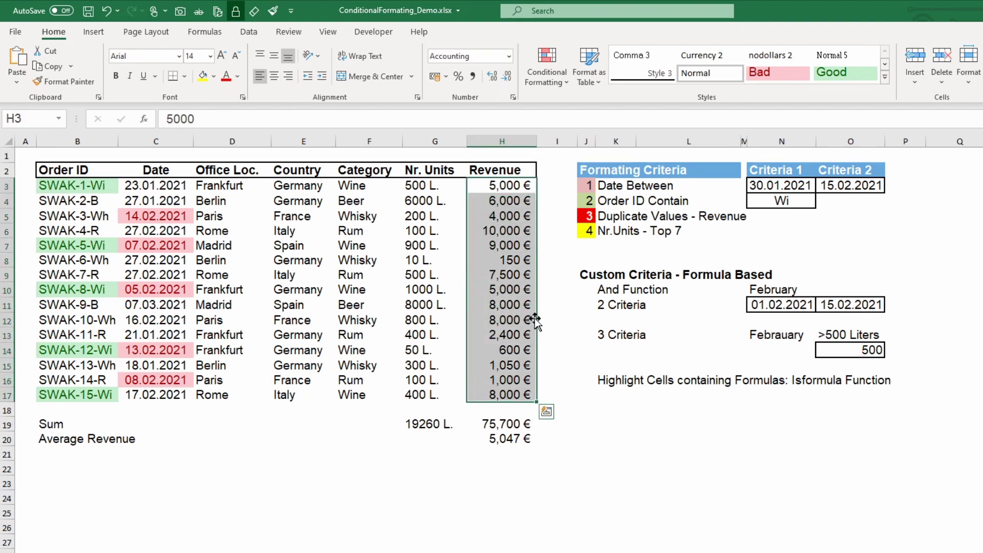
pyautogui.click(560, 83)
pyautogui.moveTo(604, 104)
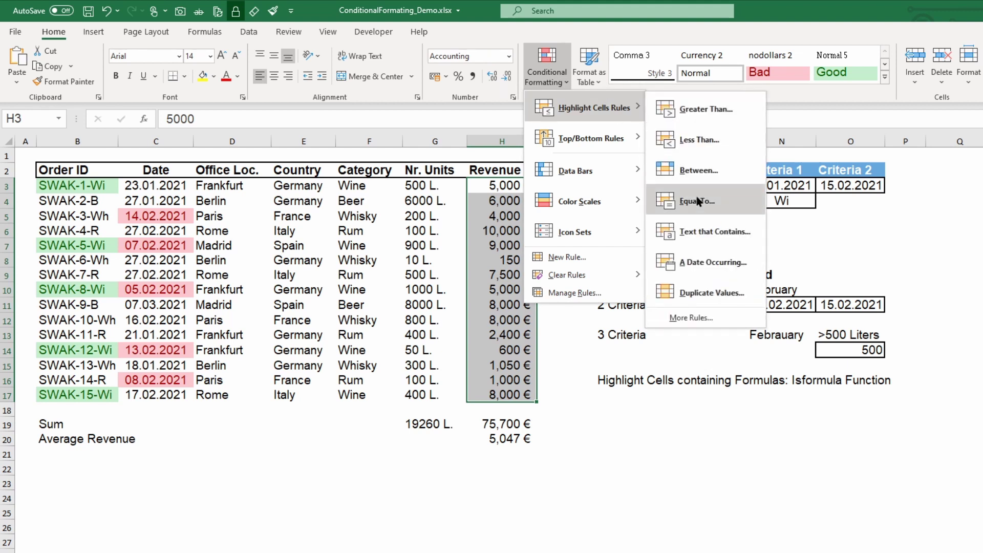
pyautogui.click(712, 290)
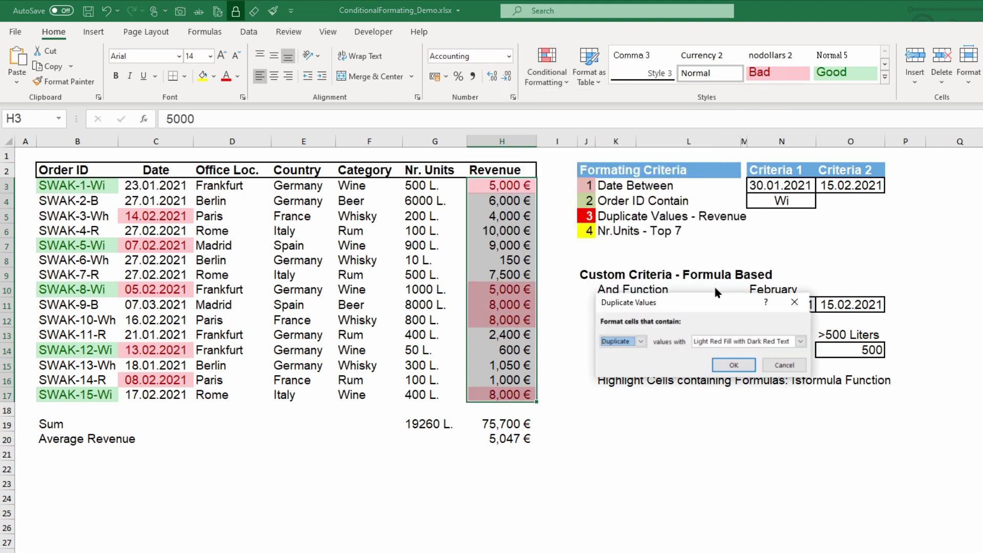
pyautogui.click(641, 341)
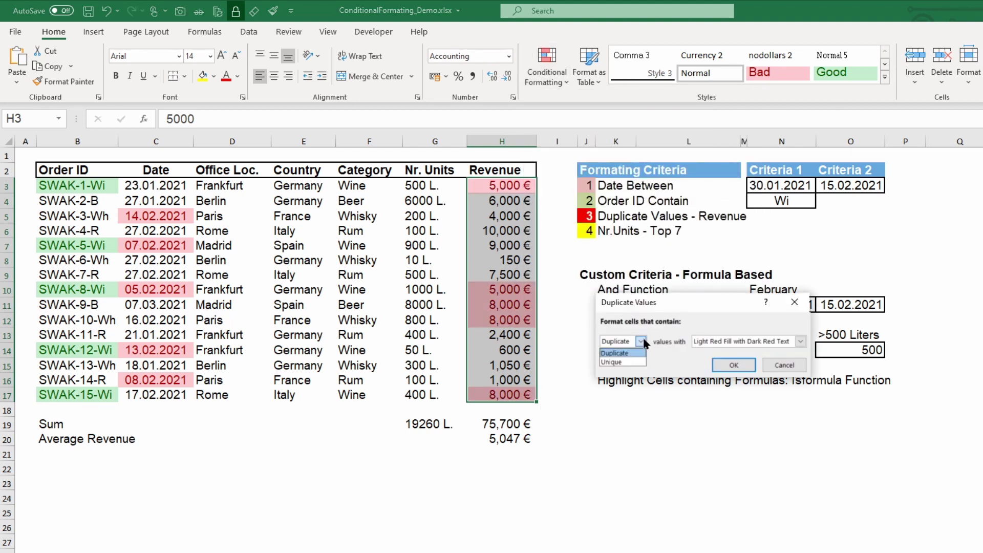
pyautogui.click(614, 362)
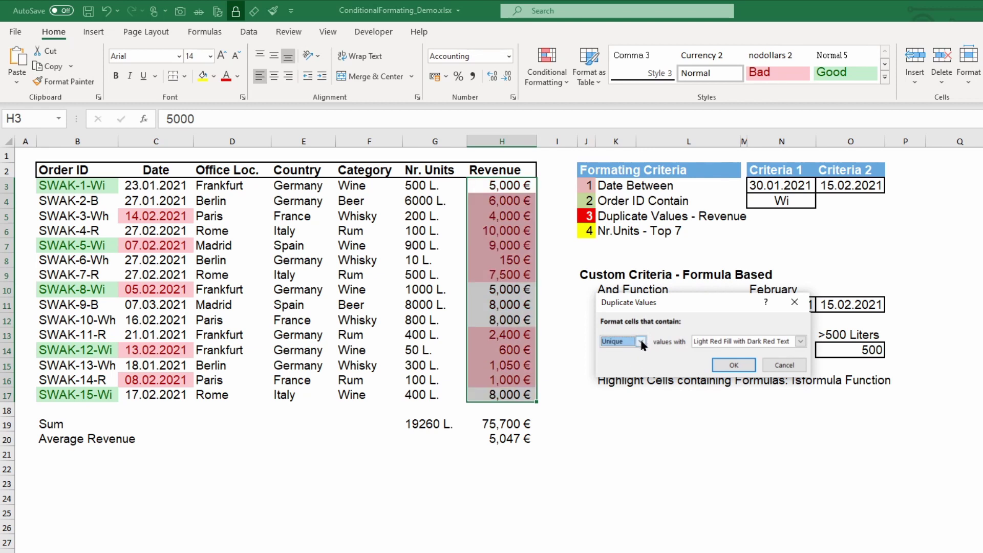
pyautogui.click(640, 337)
pyautogui.click(625, 351)
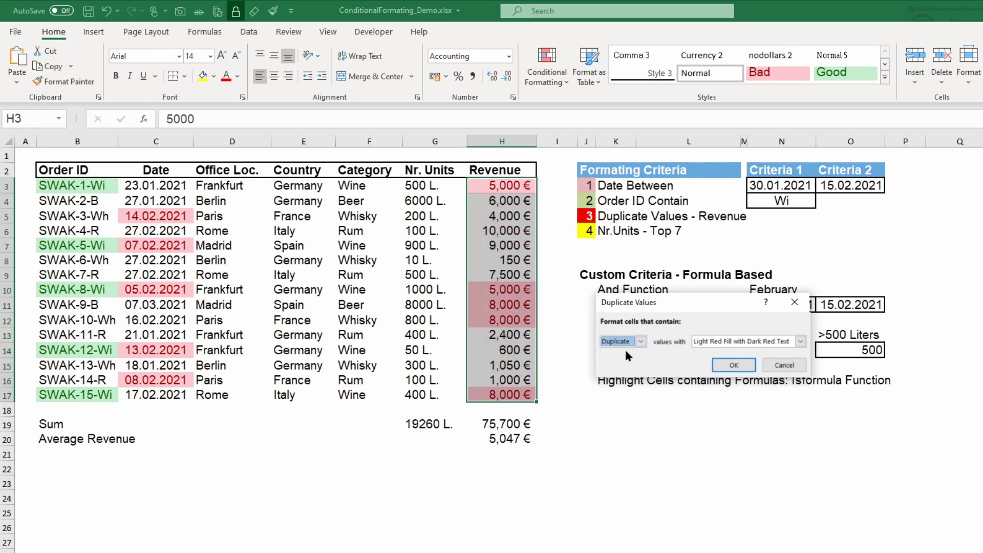
# - Give the Duplicate Values rule a custom format with bold white text and a red fill, and apply it
pyautogui.click(720, 339)
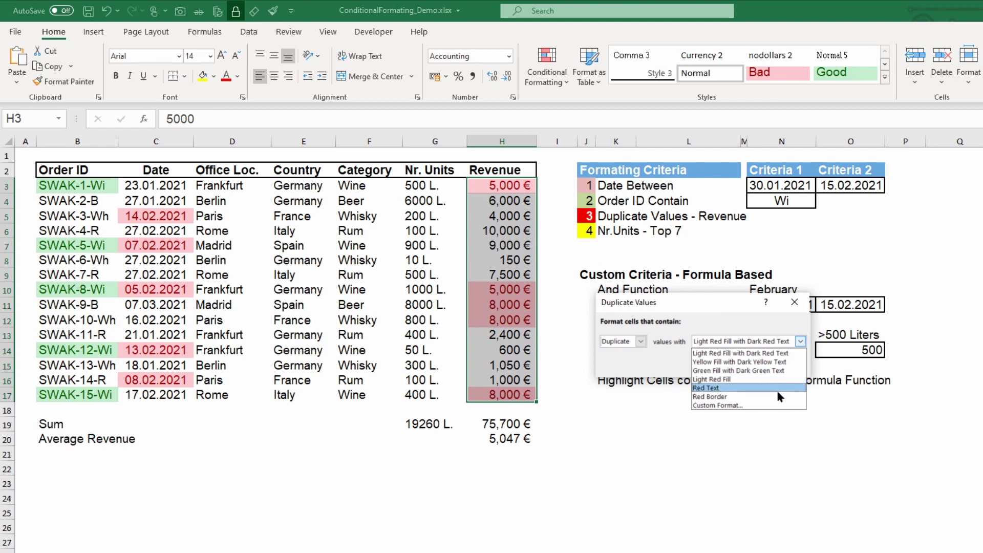
pyautogui.click(778, 406)
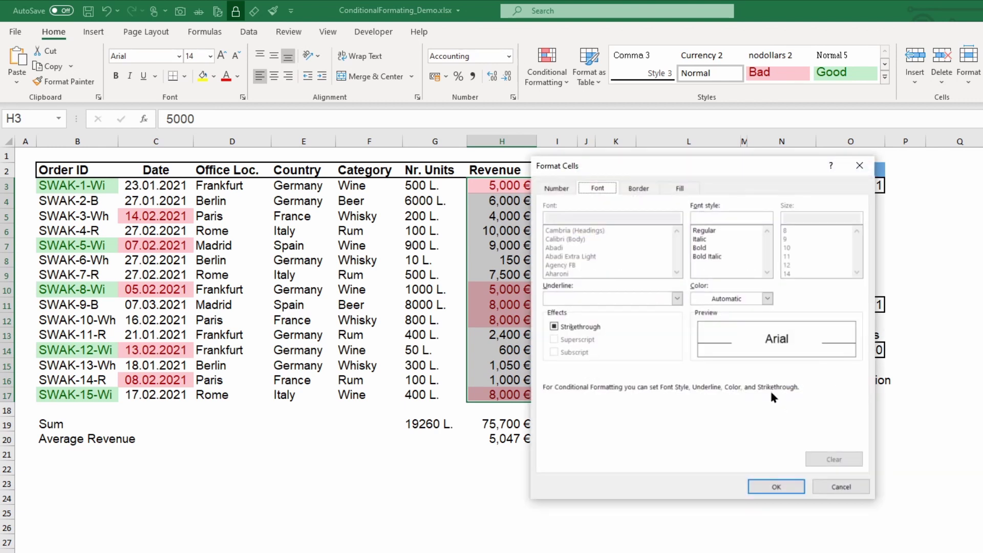
pyautogui.click(700, 248)
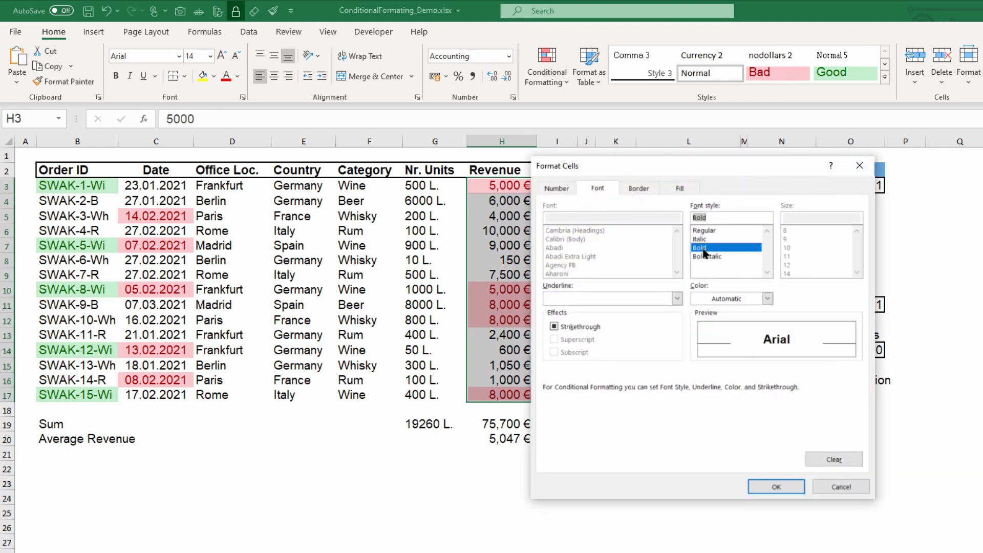
pyautogui.click(768, 299)
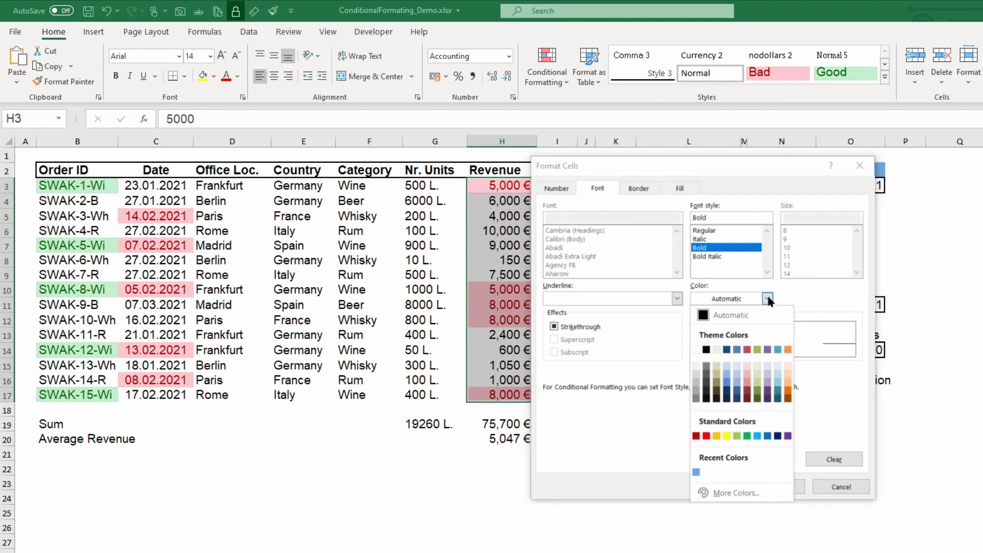
pyautogui.click(700, 350)
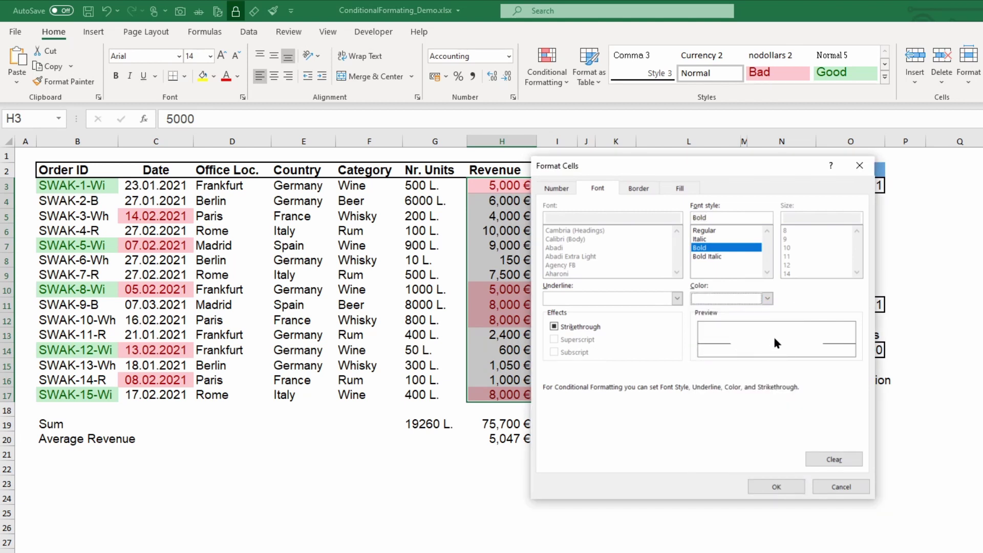
pyautogui.click(681, 188)
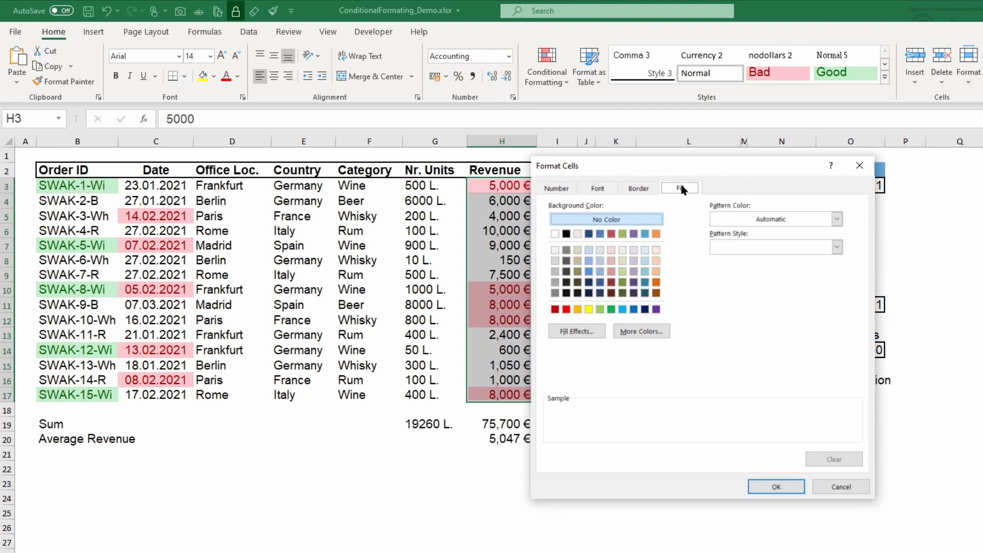
pyautogui.click(567, 309)
pyautogui.click(767, 485)
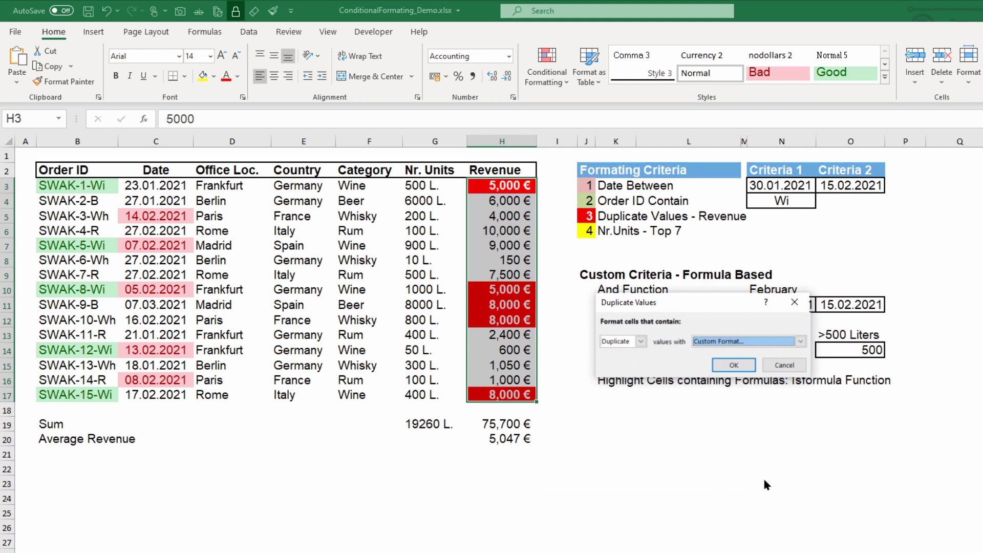
pyautogui.click(731, 364)
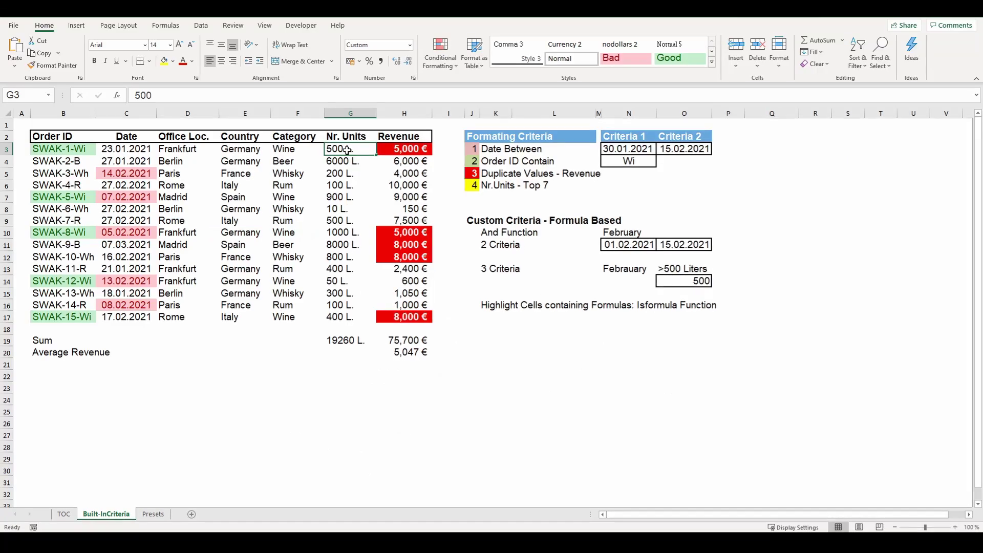
# - Apply a Top 10 Items rule to Nr. Units in G3:G17, ranking the top 7 with Yellow Fill with Dark Yellow Text
pyautogui.hotkey('ctrl', 'shift', 'Down')
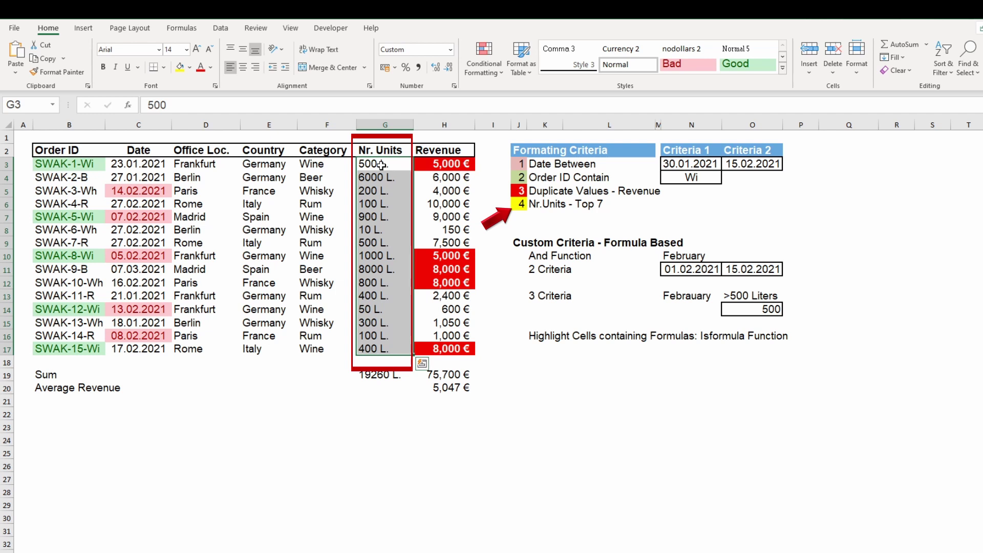
pyautogui.click(496, 73)
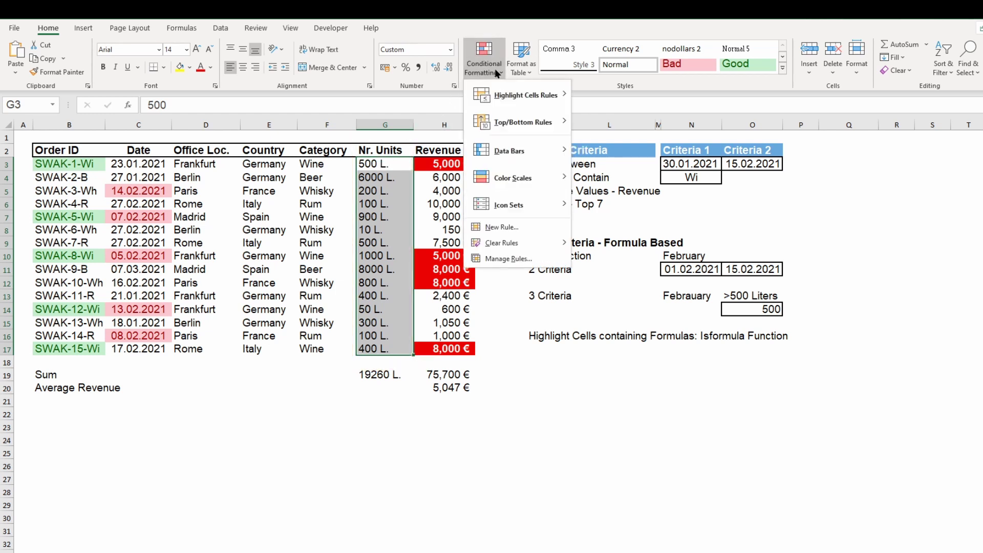
pyautogui.moveTo(520, 123)
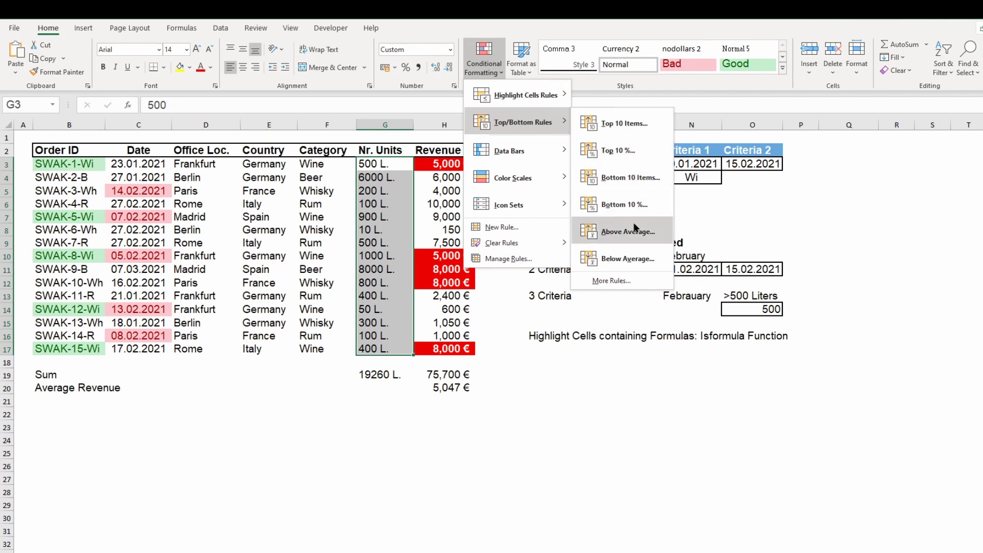
pyautogui.click(643, 124)
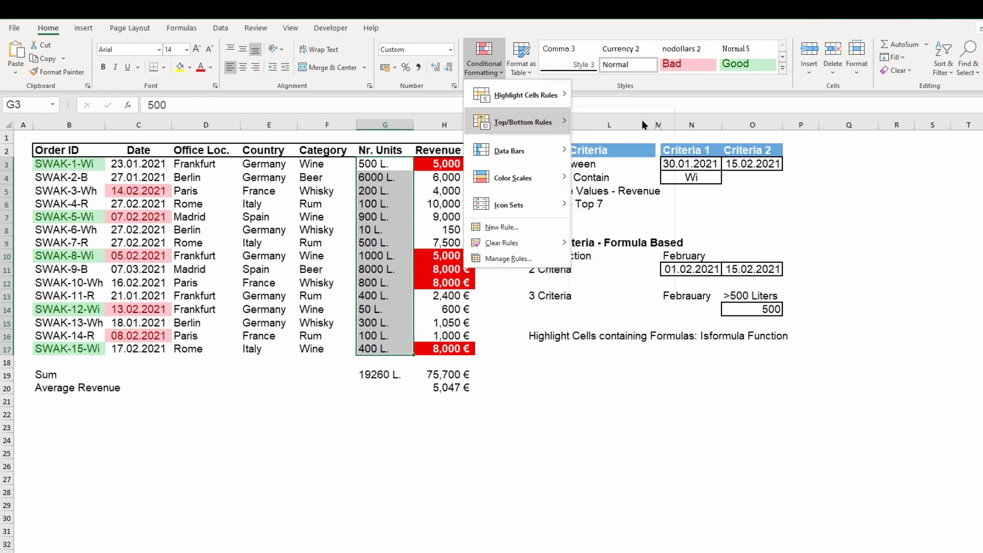
pyautogui.moveTo(645, 272); pyautogui.dragTo(797, 188)
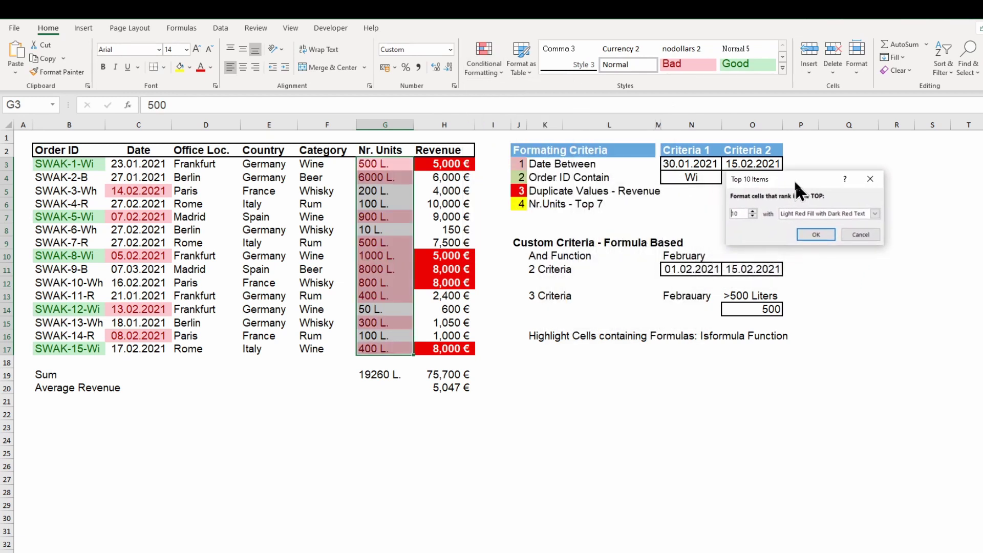
pyautogui.click(875, 214)
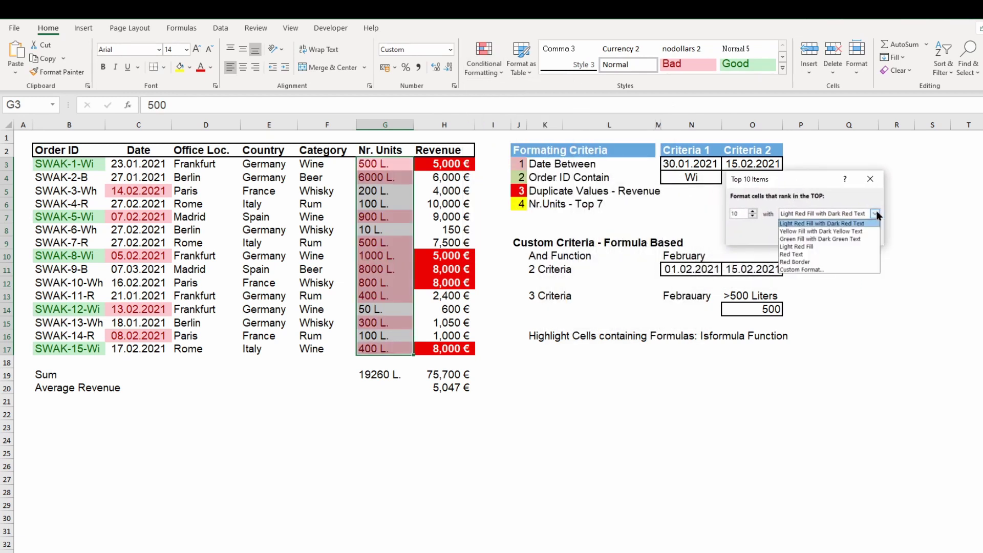
pyautogui.click(821, 231)
pyautogui.click(754, 216)
pyautogui.click(754, 216)
pyautogui.click(754, 216)
pyautogui.click(753, 216)
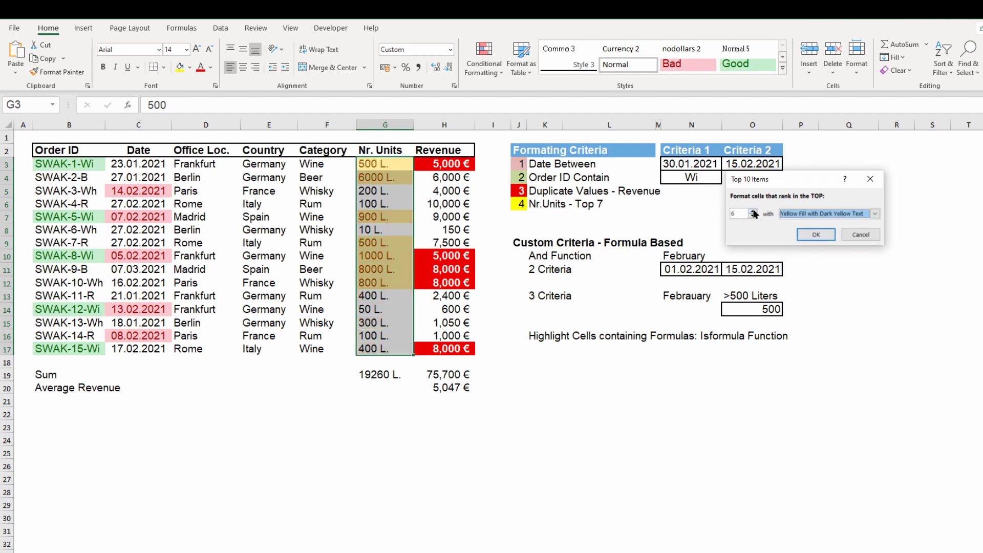
pyautogui.click(817, 234)
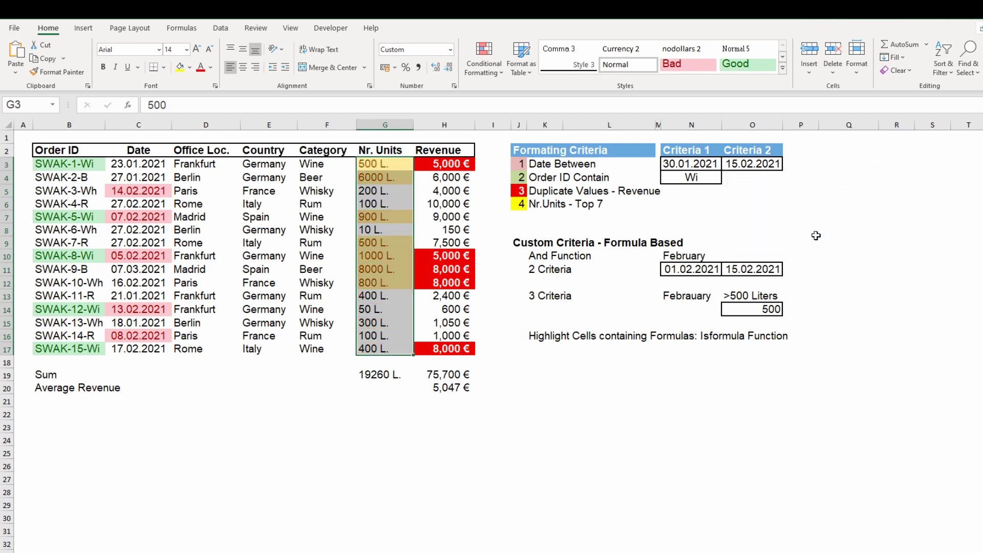
pyautogui.click(816, 230)
# - Edit the Top 7 rule on G3:G17 to use a bright yellow fill with Automatic font color
pyautogui.moveTo(376, 164); pyautogui.dragTo(373, 349)
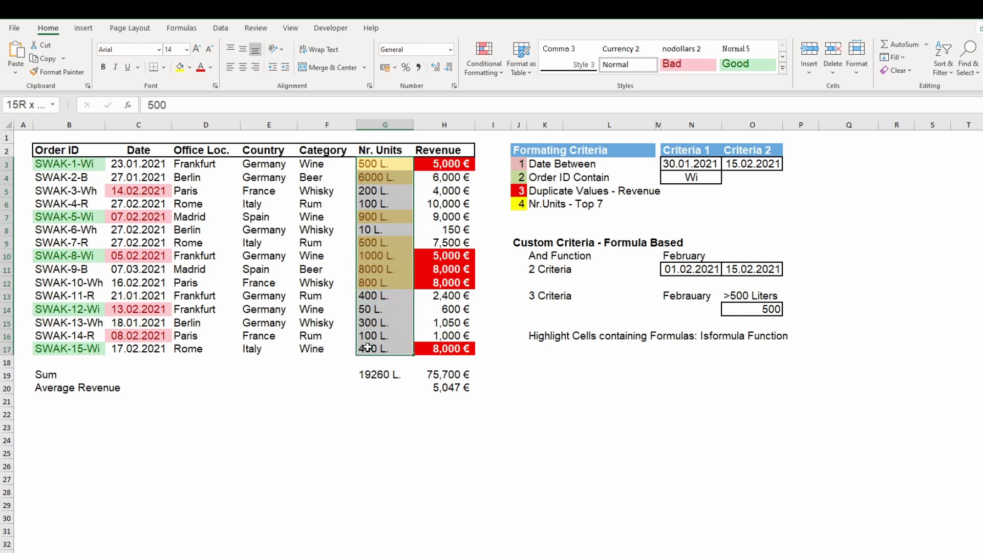
pyautogui.click(486, 72)
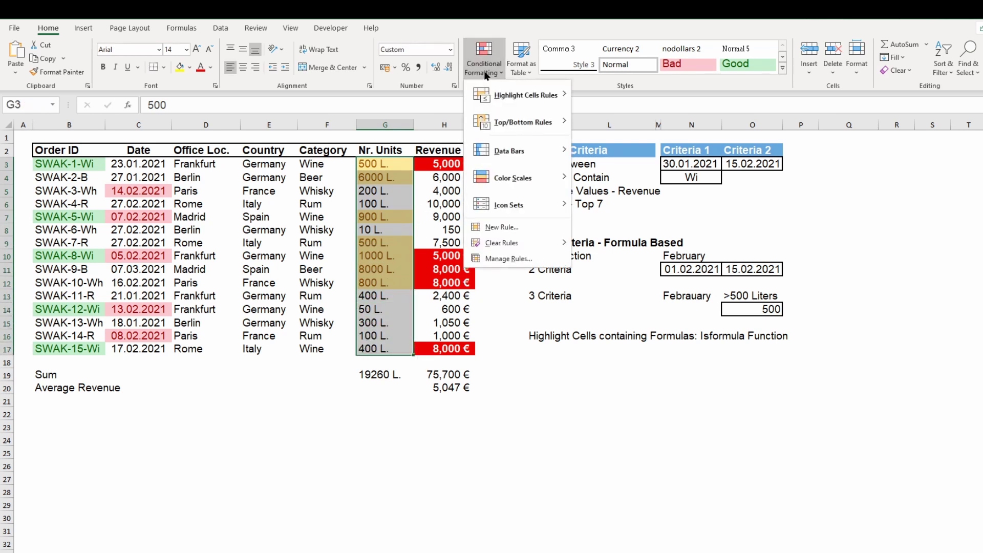
pyautogui.click(508, 258)
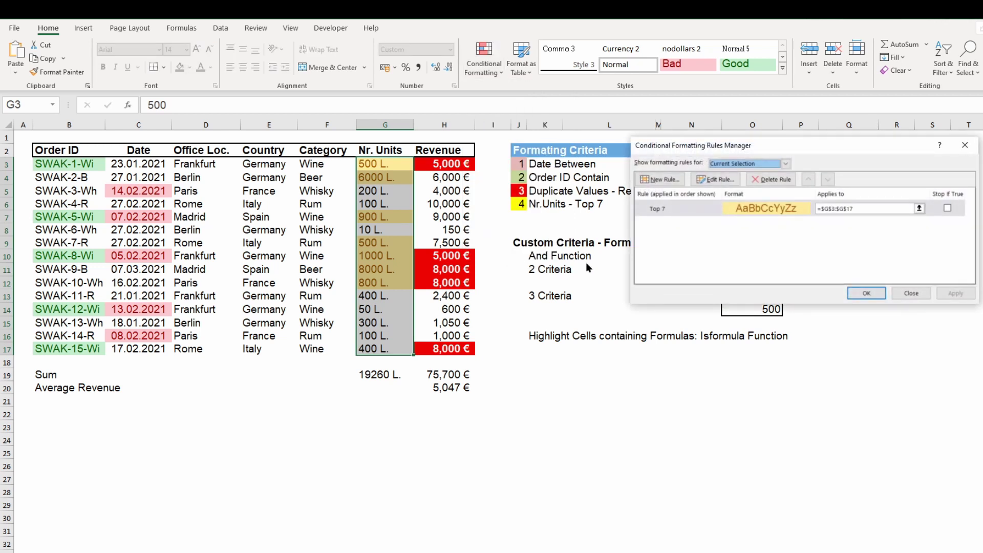
pyautogui.click(691, 208)
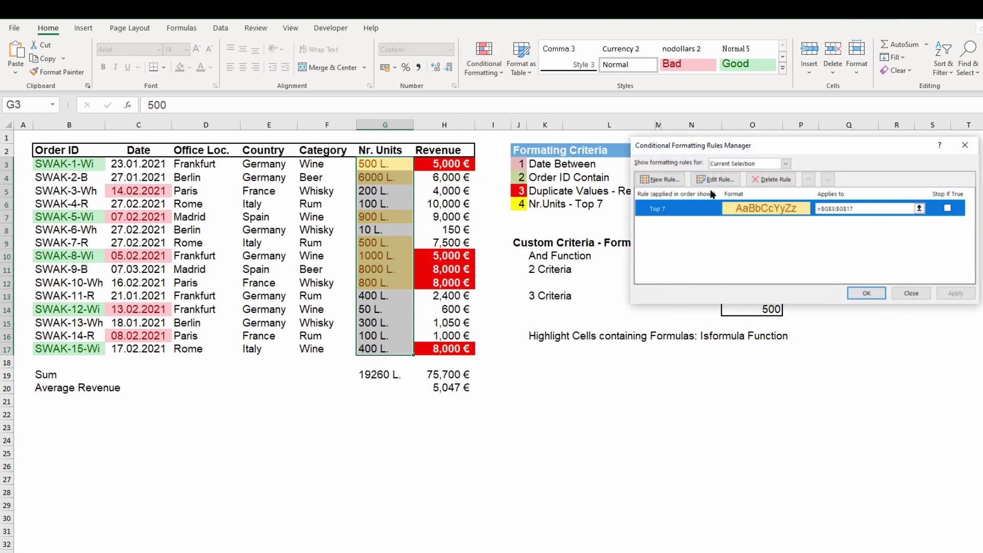
pyautogui.click(717, 179)
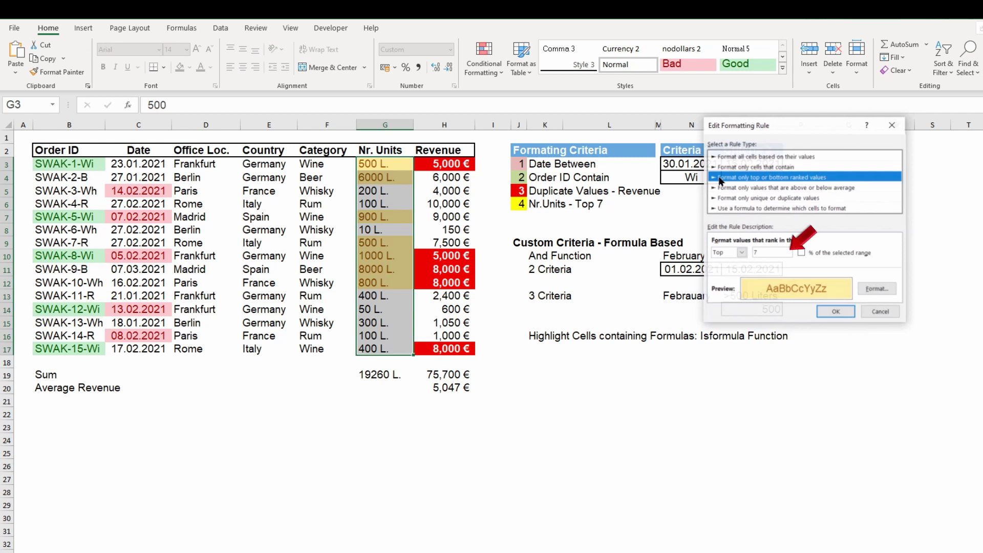
pyautogui.click(885, 287)
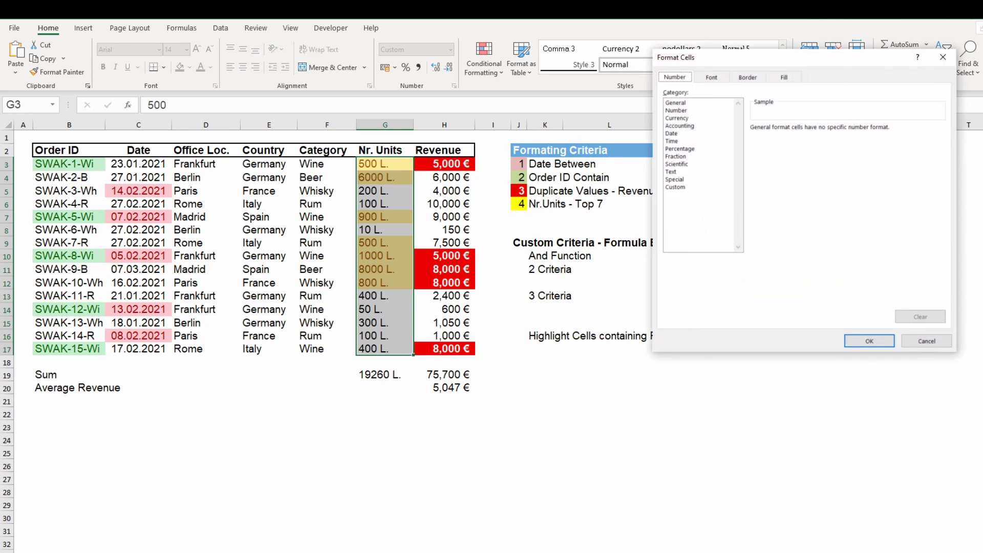
pyautogui.click(784, 77)
pyautogui.click(706, 183)
pyautogui.click(712, 77)
pyautogui.click(846, 176)
pyautogui.click(831, 190)
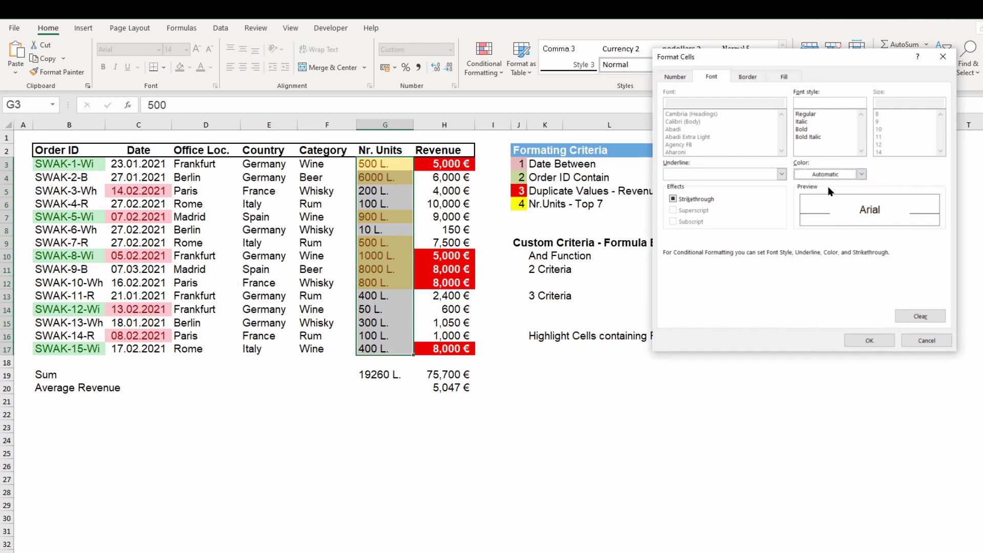
pyautogui.click(867, 338)
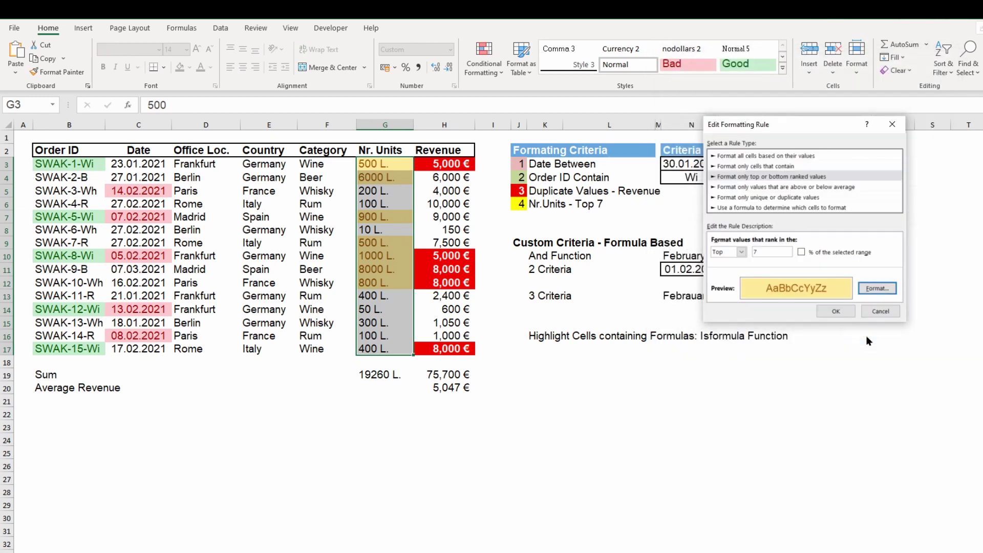
pyautogui.click(837, 311)
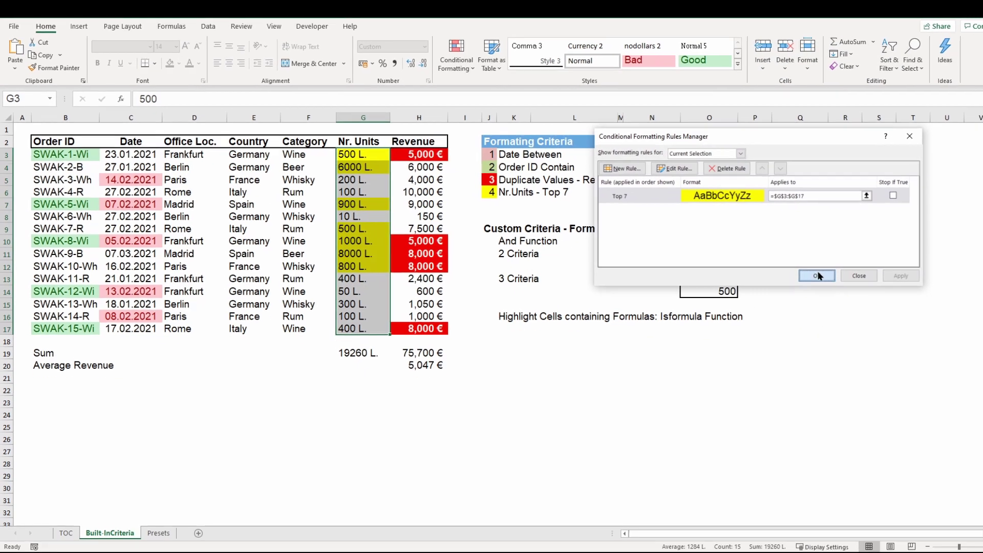
pyautogui.click(817, 276)
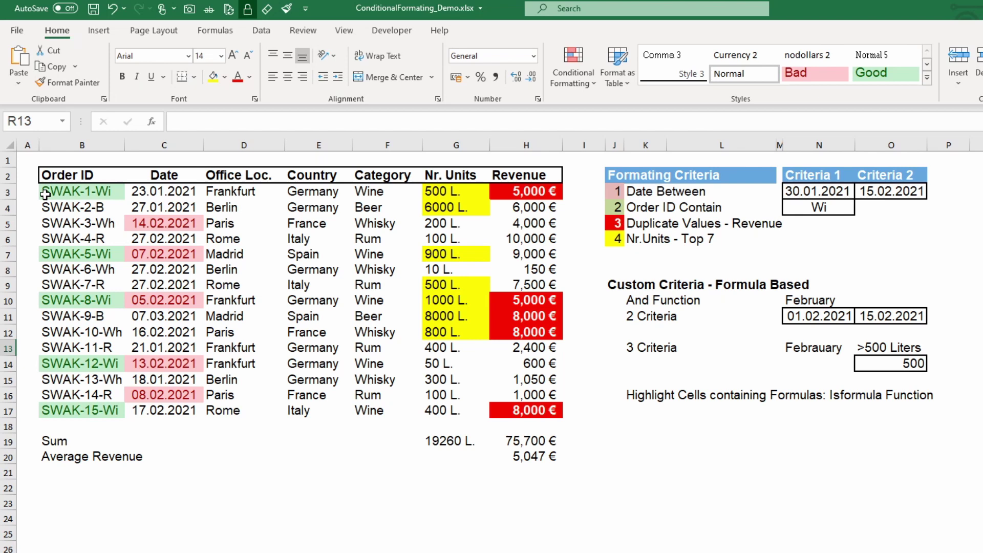
# - Start a new conditional formatting rule for B3:H17 that uses a formula to determine which cells to format
pyautogui.moveTo(45, 194); pyautogui.dragTo(528, 409)
pyautogui.click(584, 79)
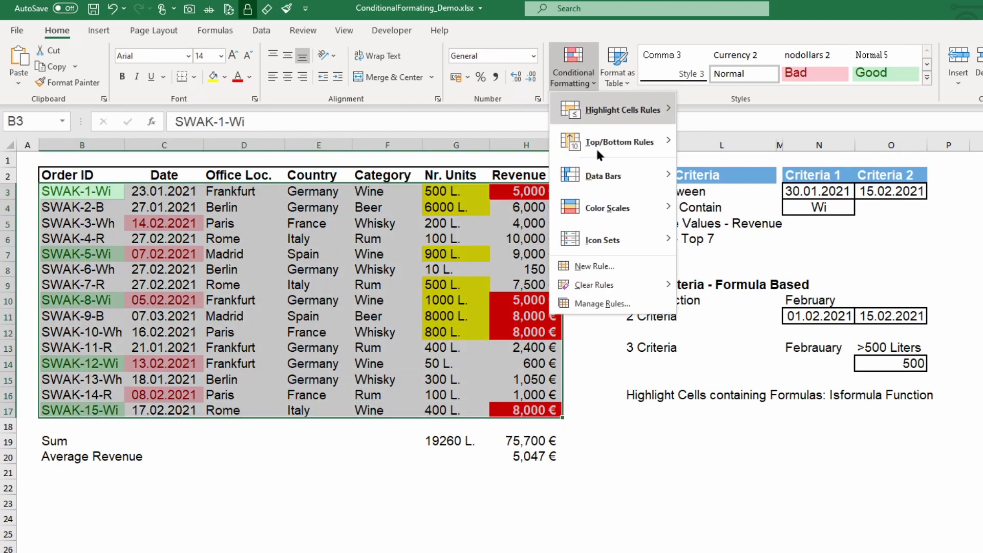
pyautogui.click(613, 261)
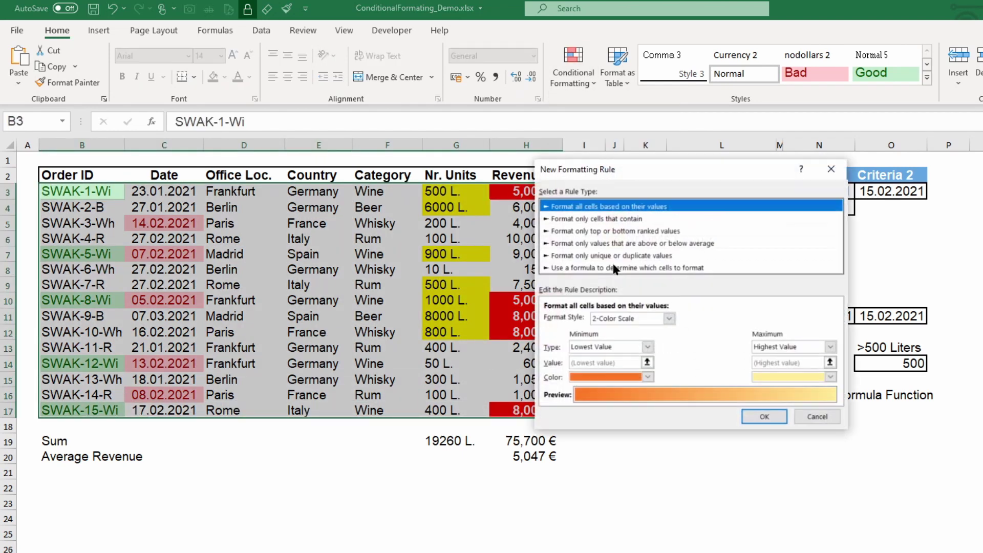
pyautogui.moveTo(622, 170); pyautogui.dragTo(326, 169)
pyautogui.click(309, 275)
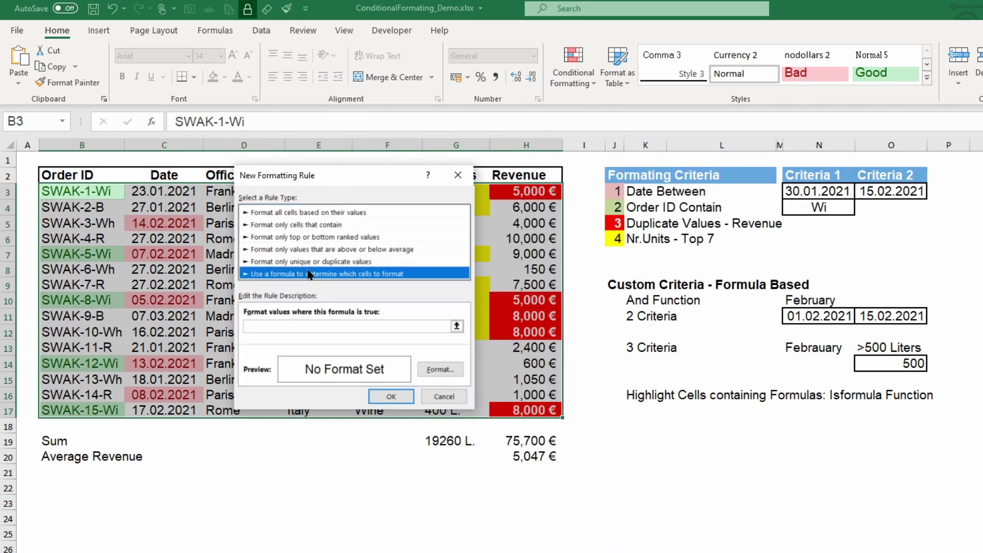
pyautogui.click(274, 326)
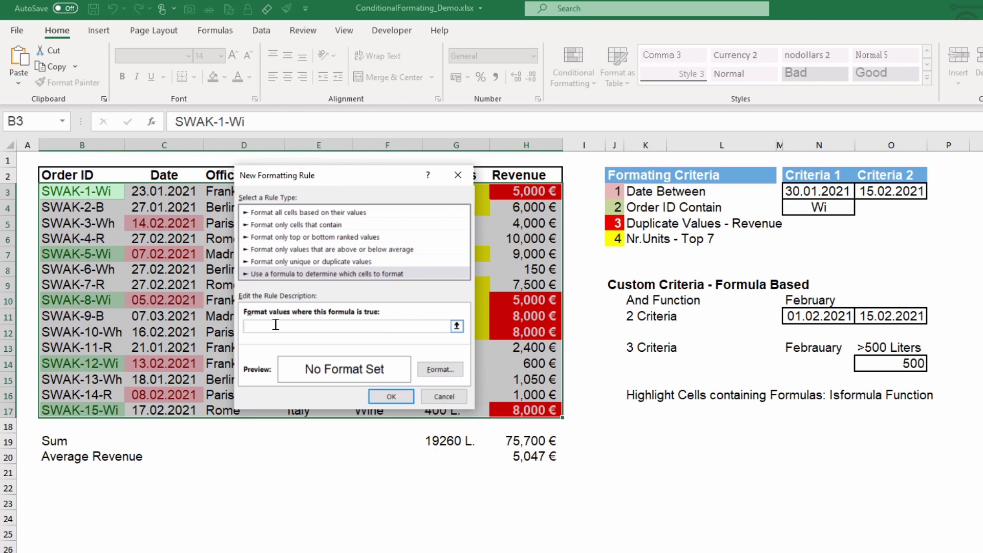
# - Choose a light blue fill as the format for the formula-based rule
pyautogui.click(451, 369)
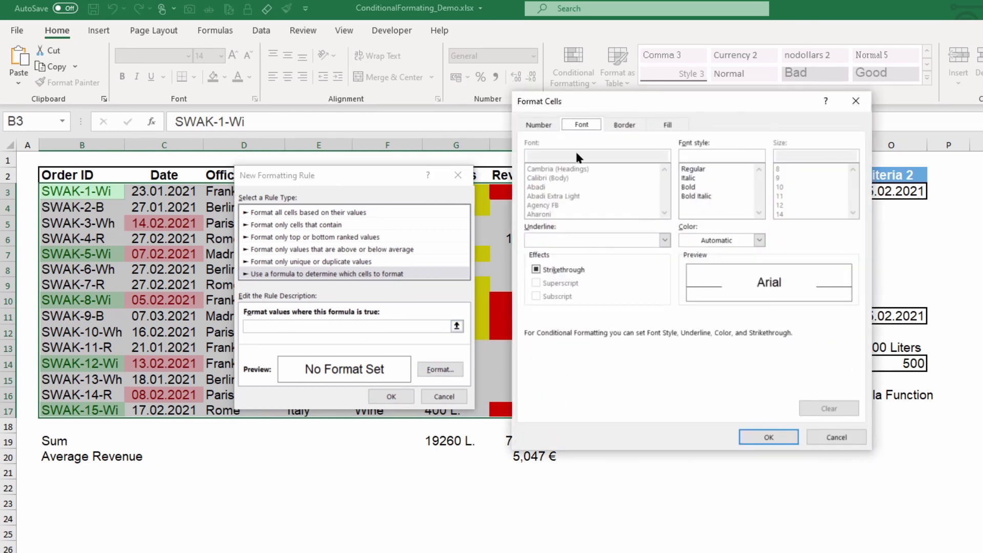
pyautogui.click(667, 125)
pyautogui.click(561, 251)
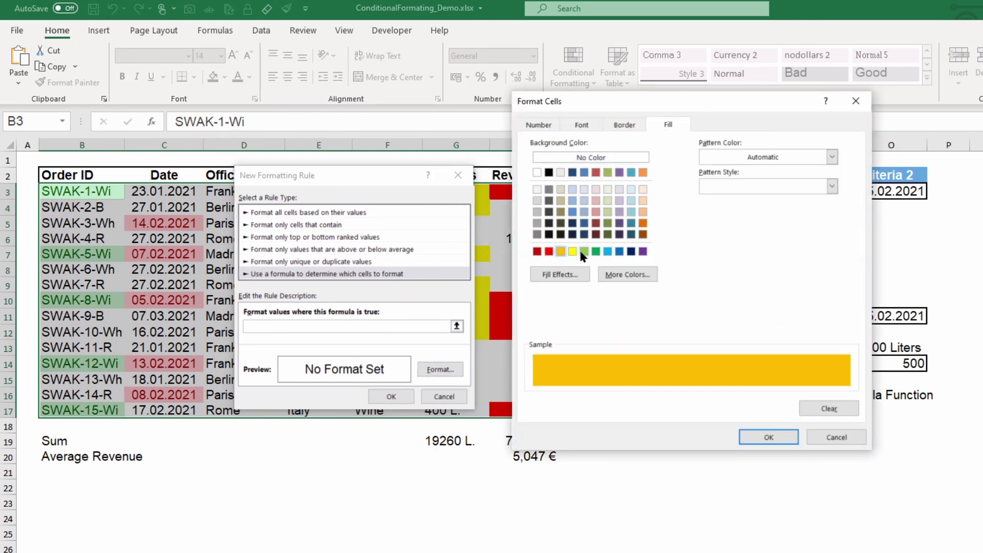
pyautogui.click(608, 251)
pyautogui.click(768, 437)
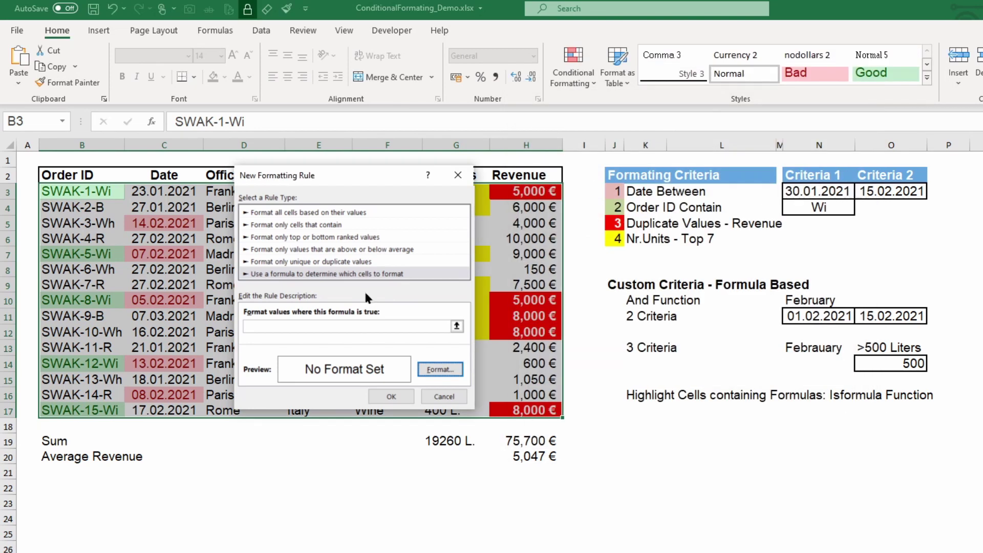
# - Enter =And($C$3>=$N$11;$C$3<=$O$11) as the rule's formula
pyautogui.click(321, 324)
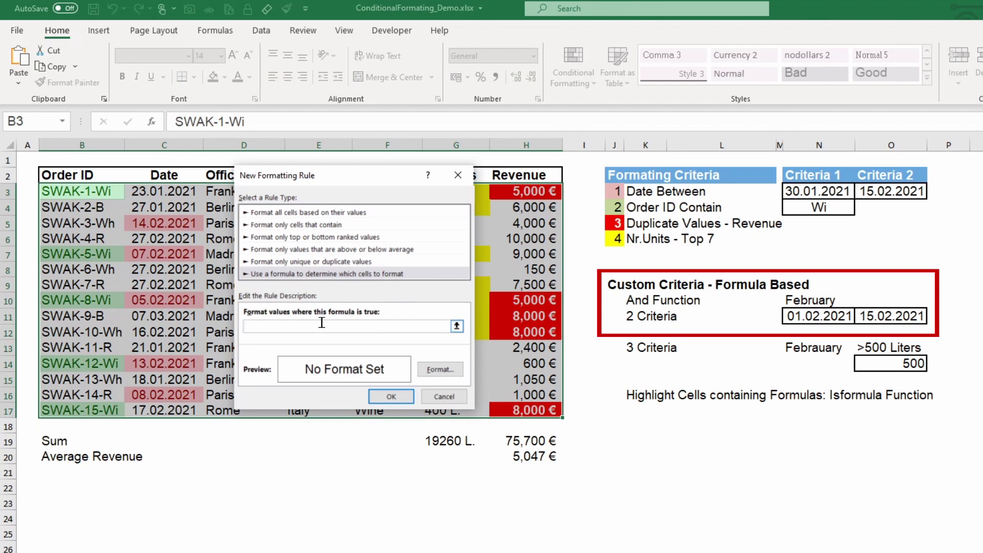
pyautogui.click(153, 193)
pyautogui.write('>=')
pyautogui.click(819, 316)
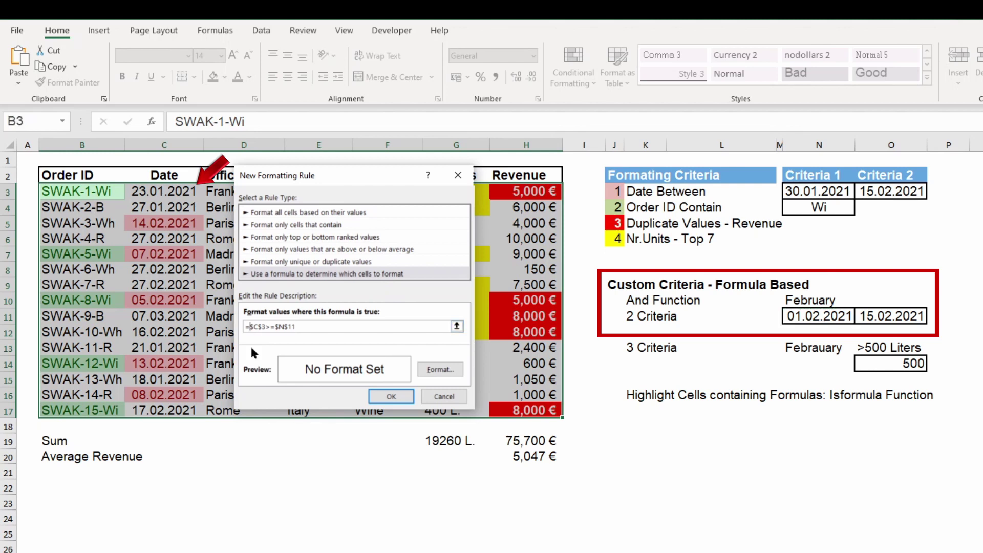
pyautogui.write('And(')
pyautogui.write(';')
pyautogui.click(163, 192)
pyautogui.write('<=')
pyautogui.click(894, 317)
pyautogui.write(')')
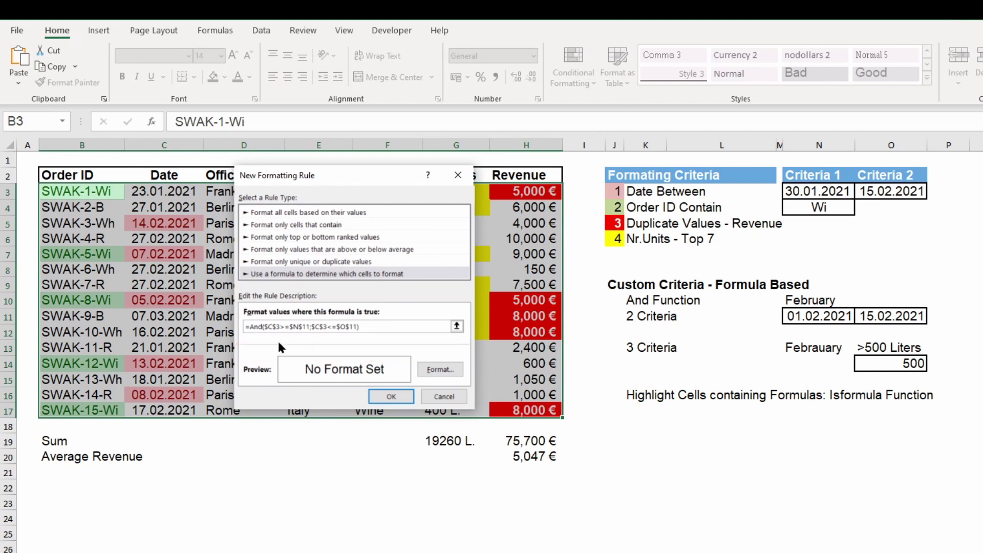
# - Make the row relative in the formula's C3 references, keeping column C locked, and apply the rule to the table
pyautogui.click(277, 327)
pyautogui.press('BackSpace')
pyautogui.press('BackSpace')
pyautogui.click(402, 392)
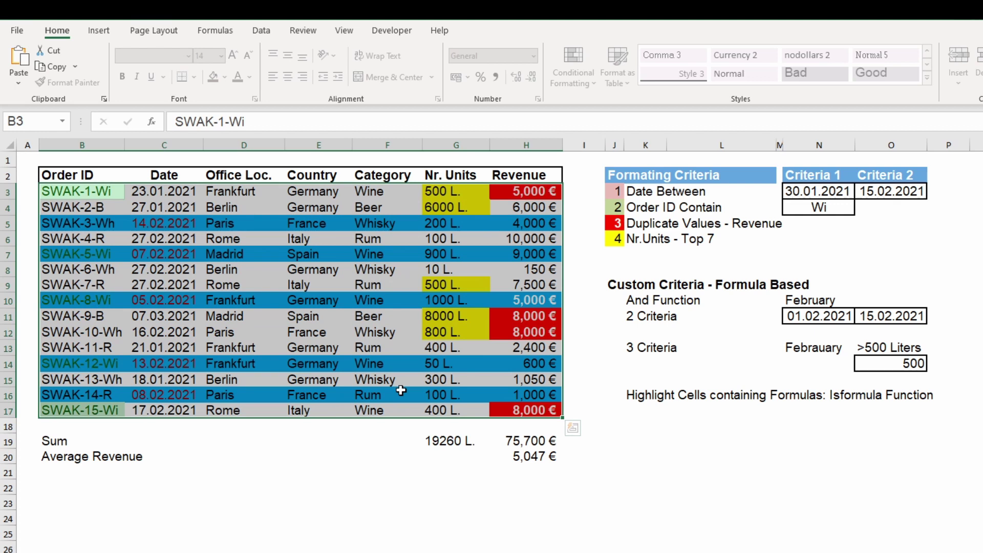
# - Set the end date of the two-criteria February range in O11 to 20.02.2021
pyautogui.click(949, 488)
pyautogui.doubleClick(874, 316)
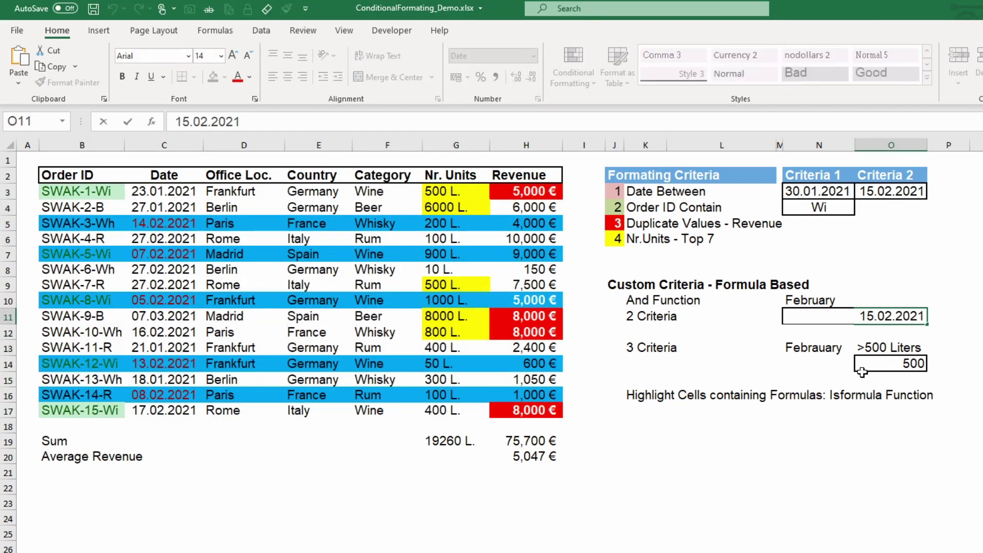
pyautogui.press('BackSpace')
pyautogui.press('BackSpace')
pyautogui.write('20')
pyautogui.hotkey('ctrl', 'Return')
pyautogui.press('Return')
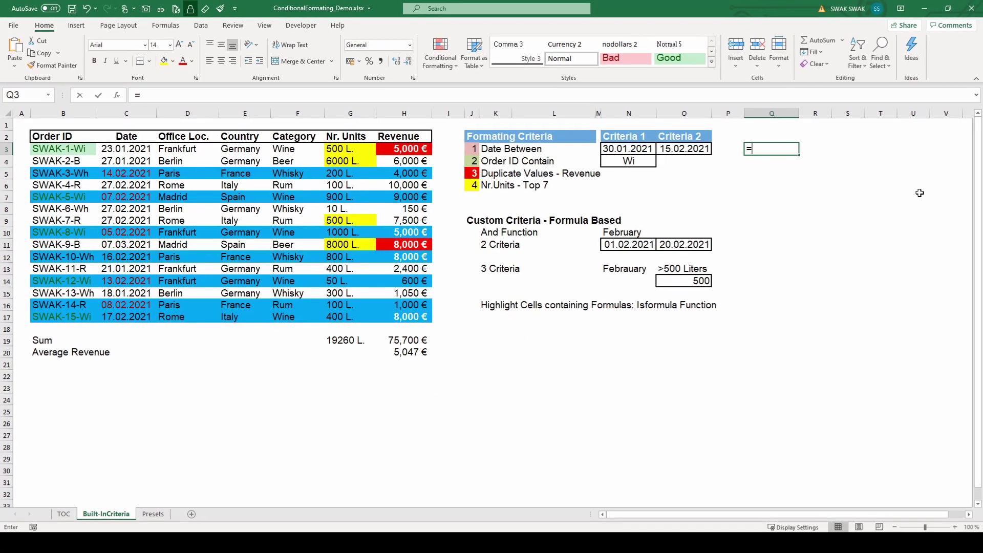
# - Write the test formula =AND(C3>=N11;C3<=O11) in cell Q3
pyautogui.write('And')
pyautogui.press('Tab')
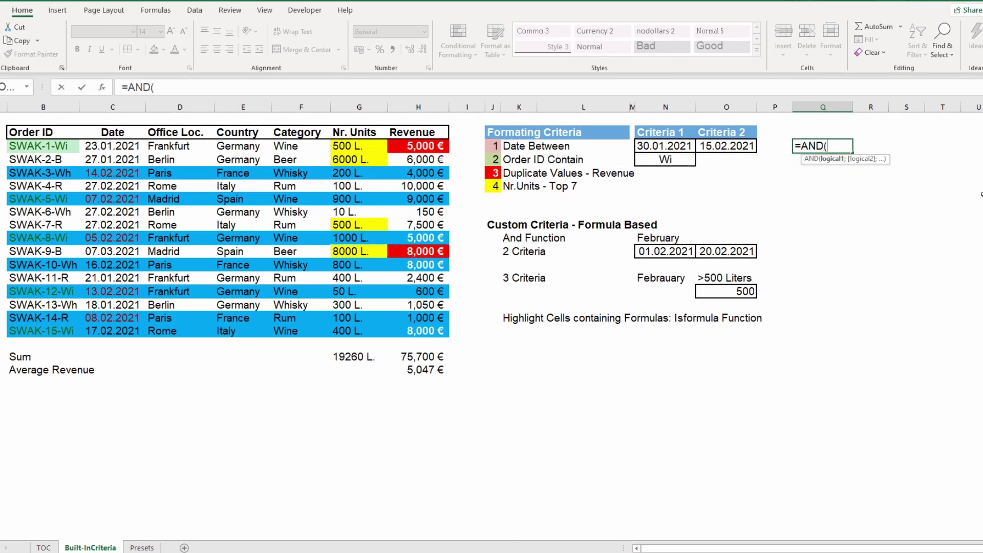
pyautogui.click(121, 146)
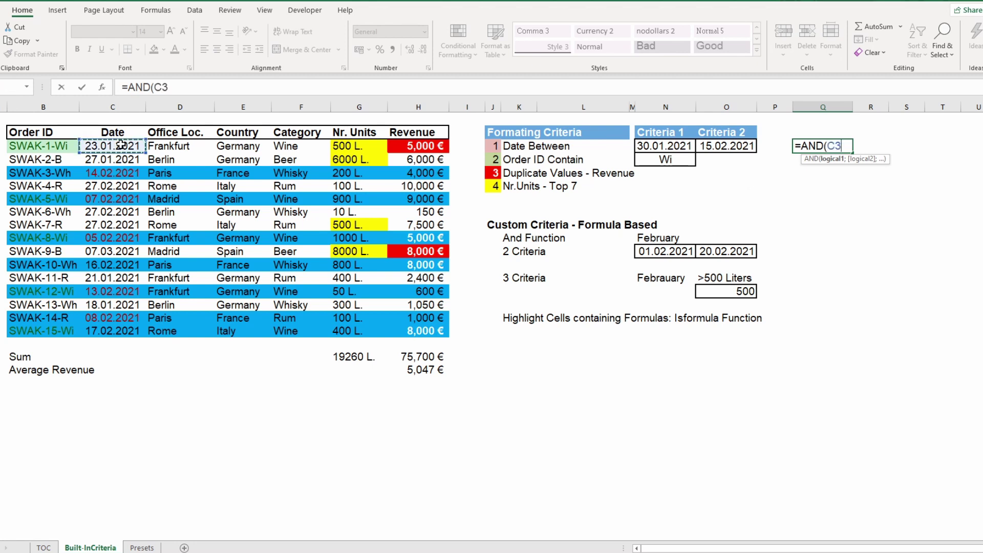
pyautogui.write('>=')
pyautogui.click(644, 250)
pyautogui.write(';')
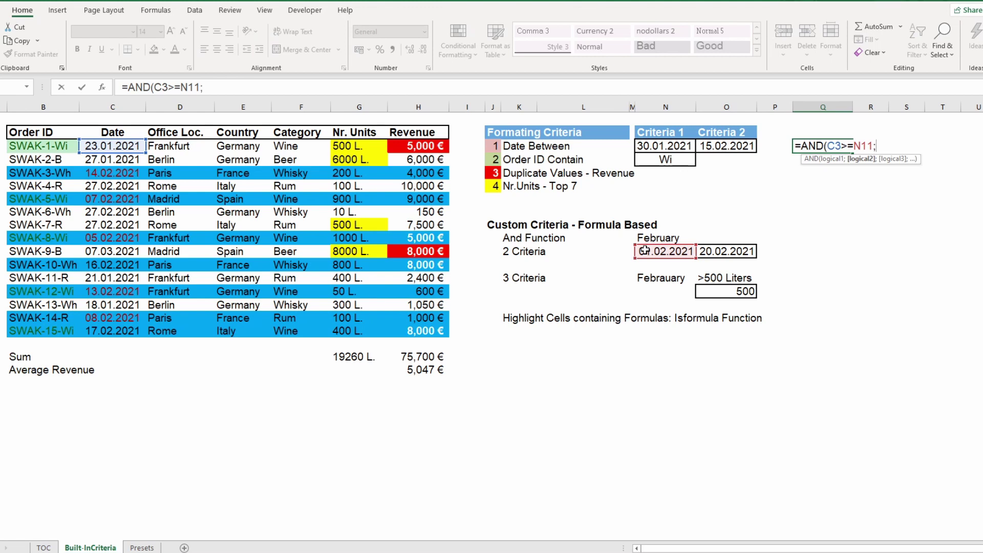
pyautogui.click(125, 147)
pyautogui.write('<=')
pyautogui.click(710, 252)
pyautogui.write(')')
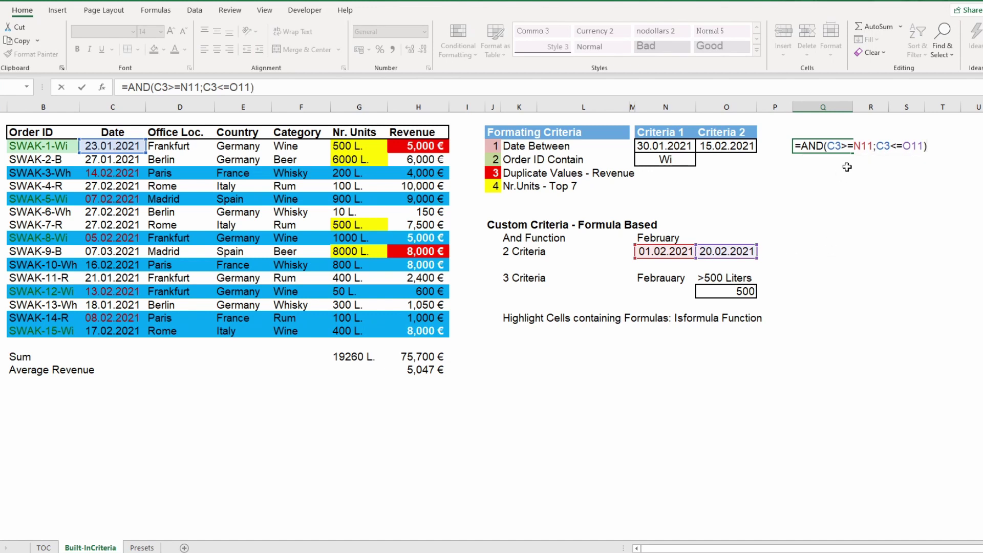
# - Lock the references in the Q3 formula so it reads =AND($C3>=$N$11;$C3<=$O$11), and enter it
pyautogui.click(863, 147)
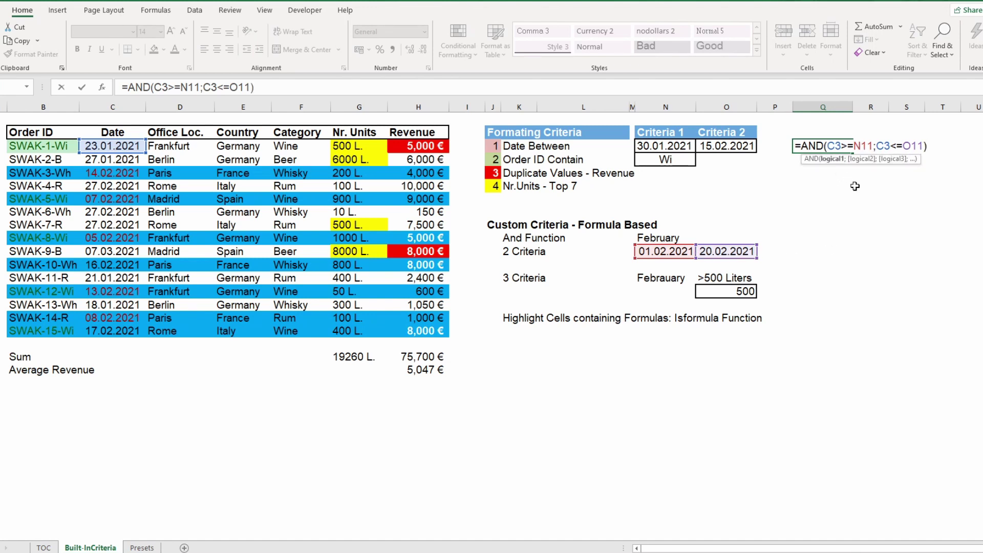
pyautogui.press('F4')
pyautogui.click(929, 147)
pyautogui.press('F4')
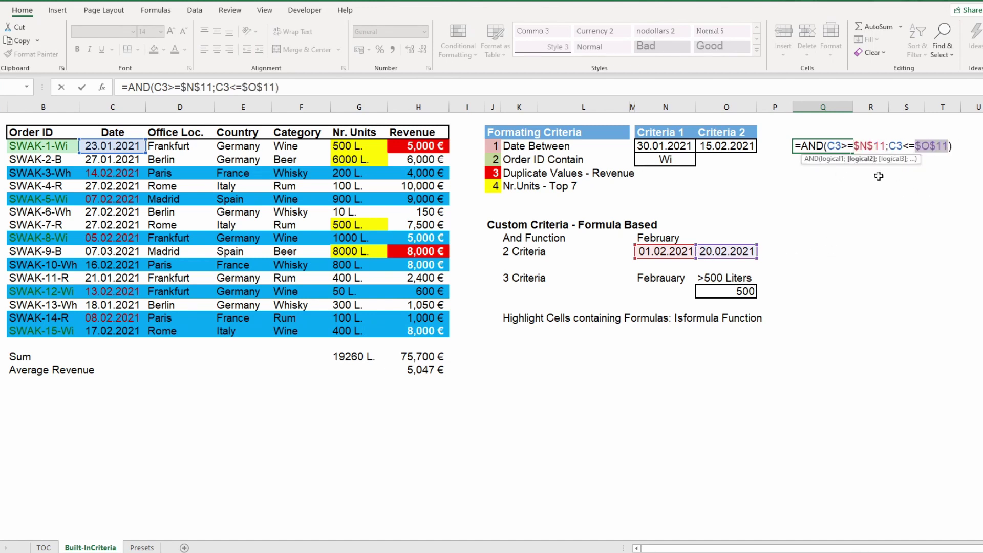
pyautogui.click(827, 147)
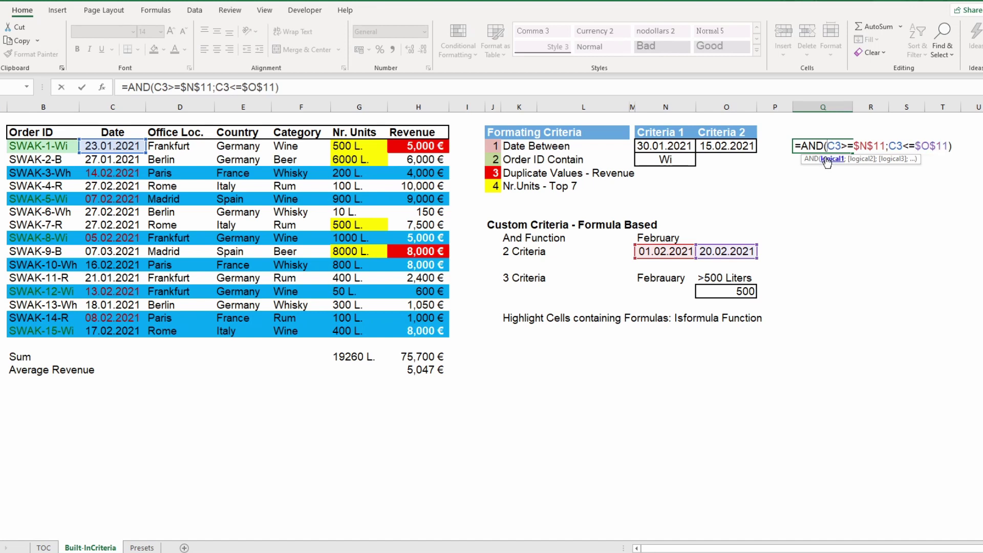
pyautogui.write('$')
pyautogui.click(894, 147)
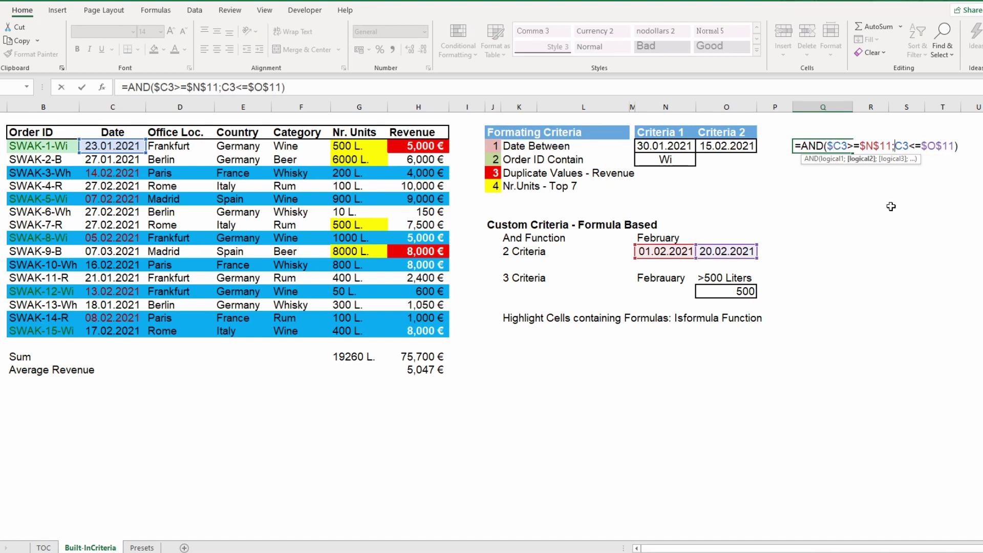
pyautogui.write('$')
pyautogui.press('Return')
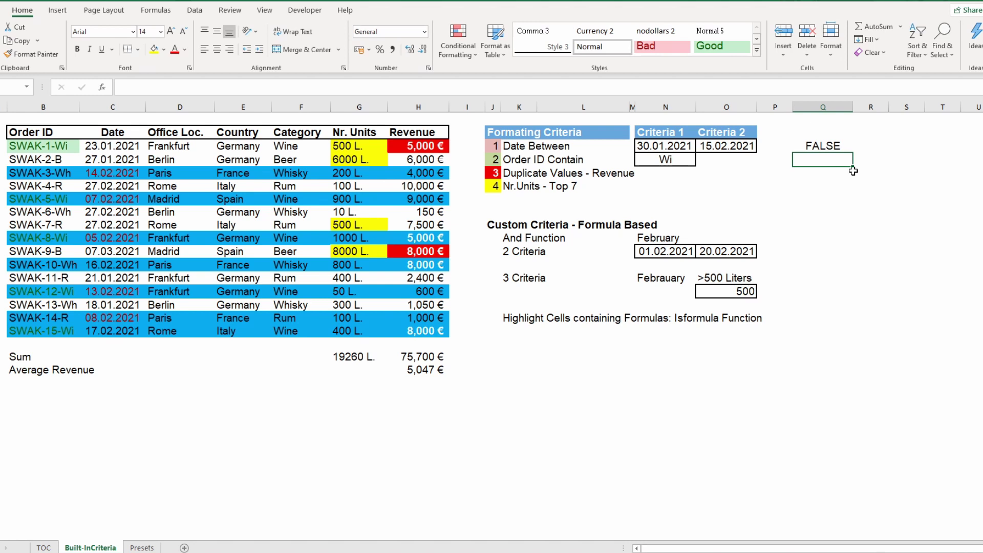
# - Fill the AND formula from Q3 down to Q17 and compare its results with the row highlighting in rows 5 to 7
pyautogui.click(834, 148)
pyautogui.moveTo(853, 153); pyautogui.dragTo(835, 332)
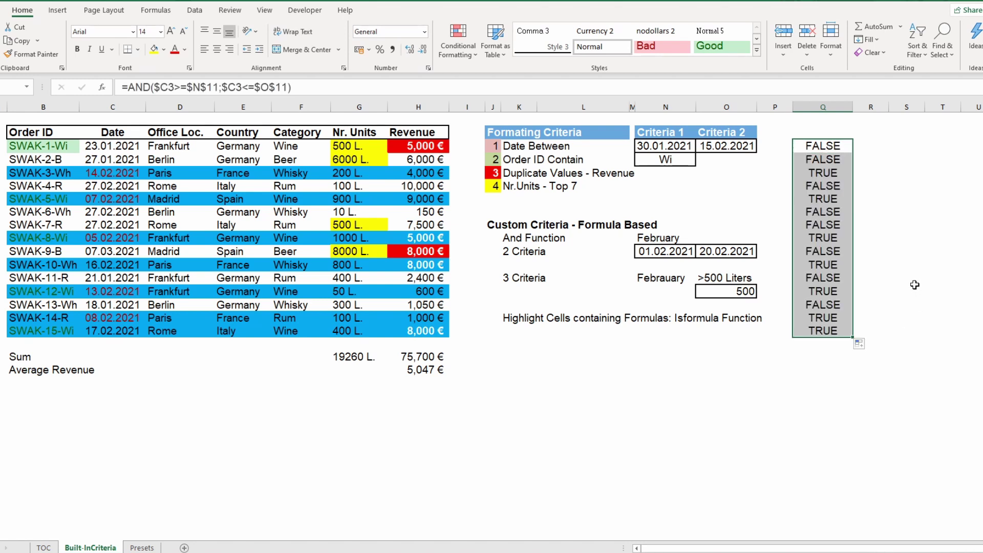
pyautogui.click(1, 174)
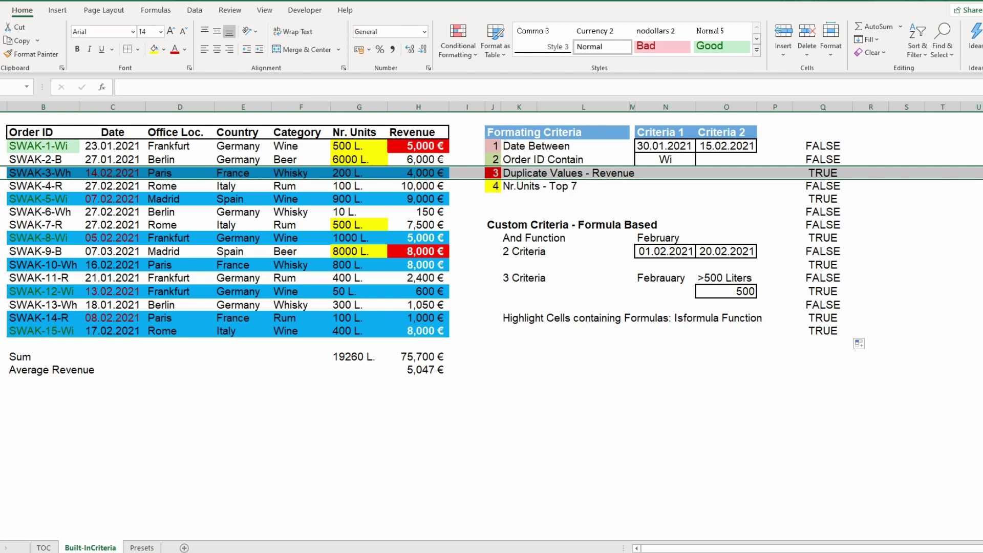
pyautogui.click(1, 186)
pyautogui.click(1, 199)
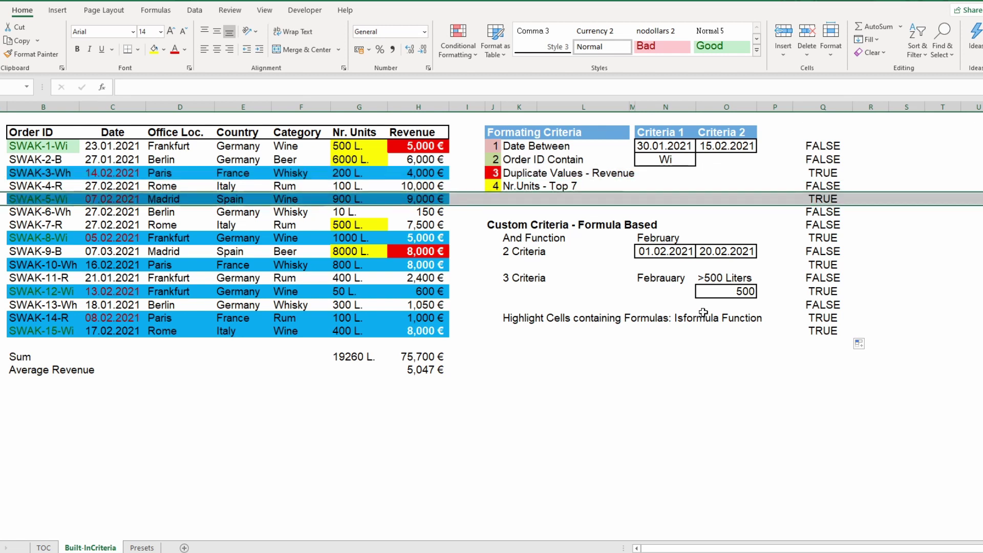
# - Add a third condition to the AND formula in Q3 requiring units above the 500-liter limit, $G3>$O$14
pyautogui.click(833, 148)
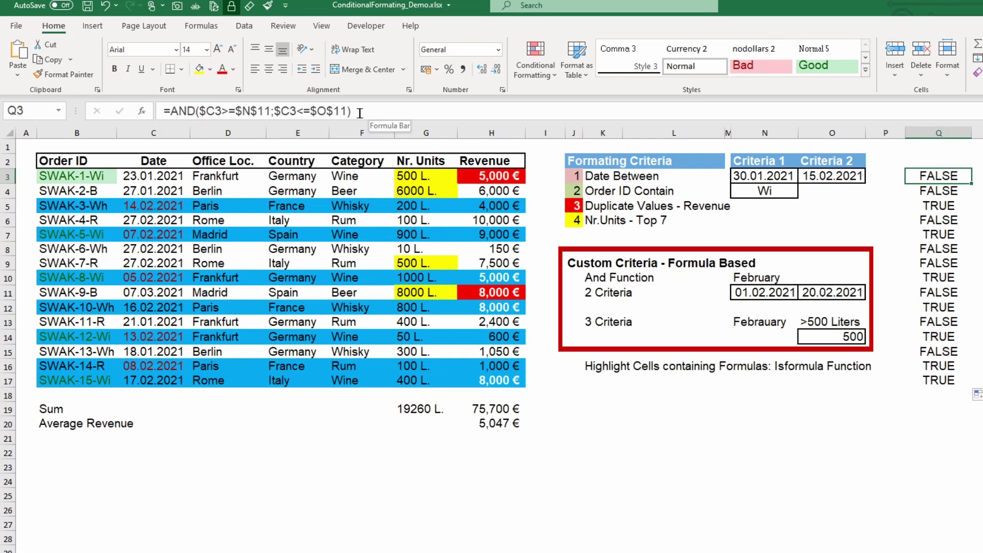
pyautogui.click(348, 110)
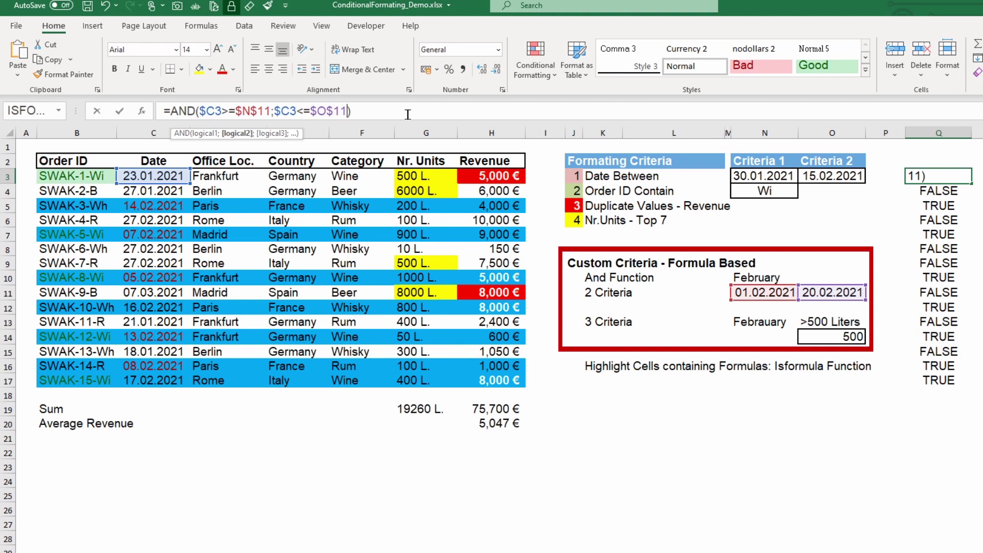
pyautogui.write(';')
pyautogui.click(417, 177)
pyautogui.write('>')
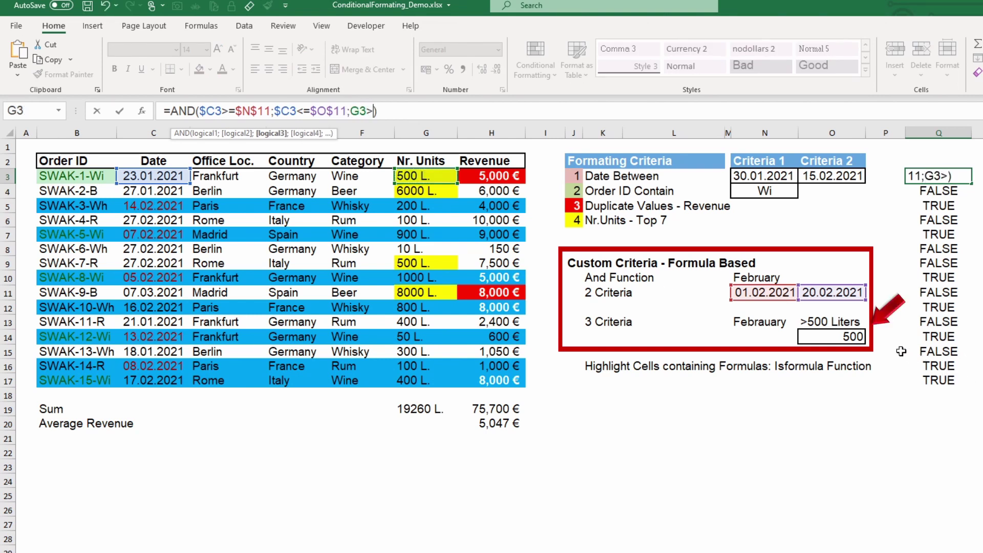
pyautogui.click(860, 338)
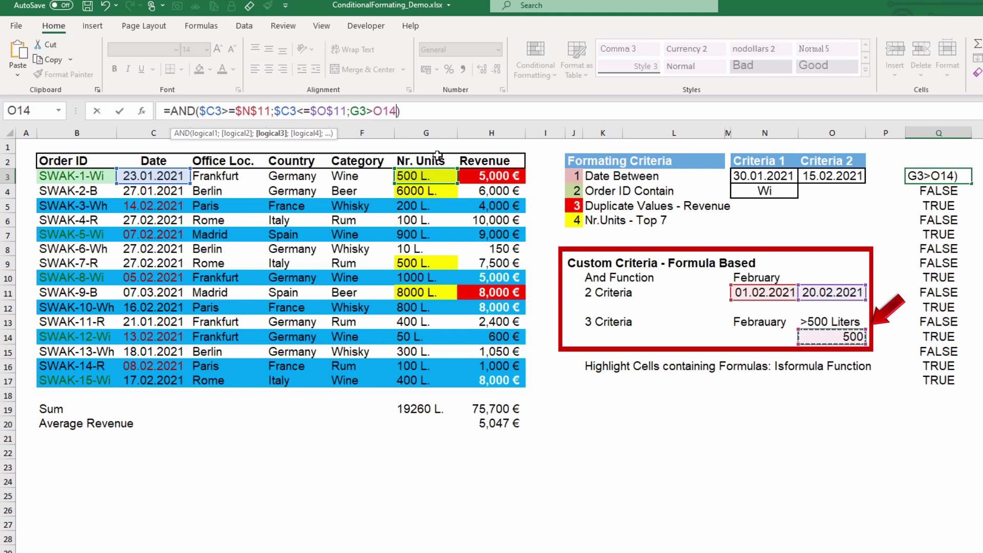
pyautogui.press('F4')
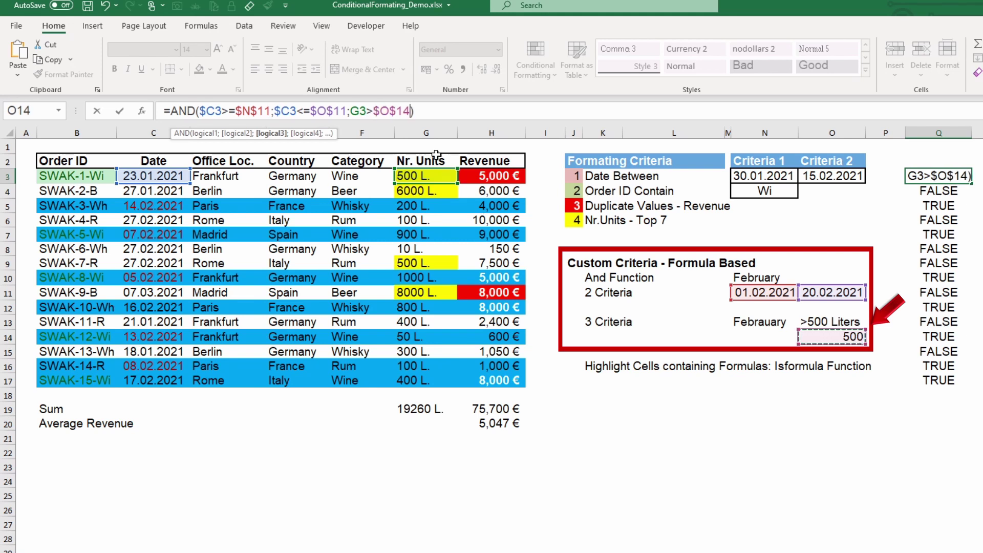
pyautogui.click(359, 110)
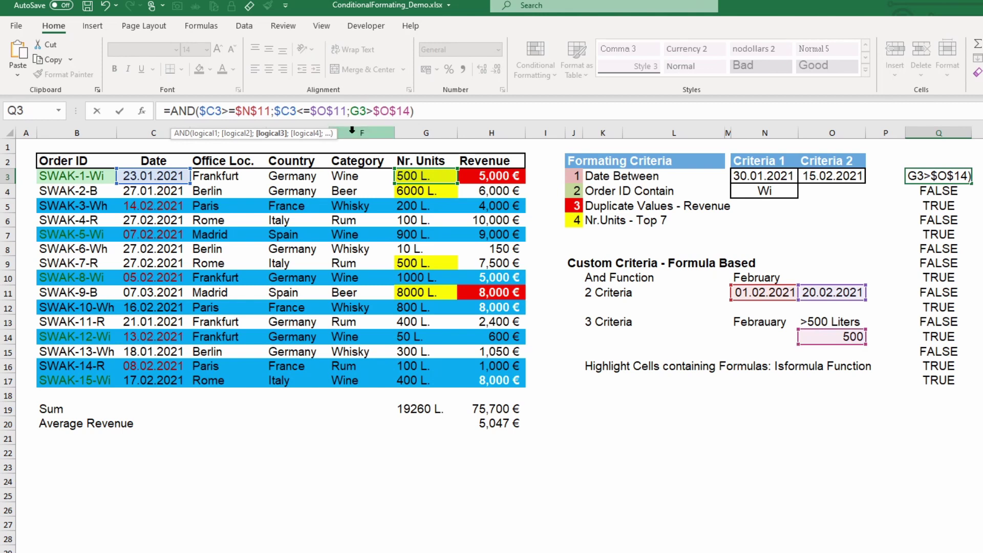
pyautogui.write('$')
pyautogui.press('Return')
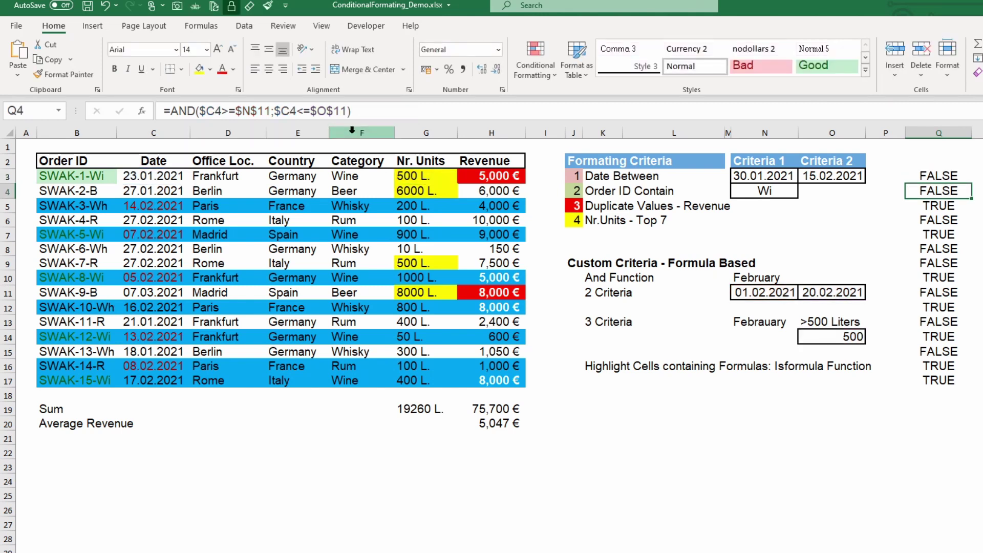
# - Fill the three-condition formula from Q3 down to Q17 and reselect Q3
pyautogui.click(957, 176)
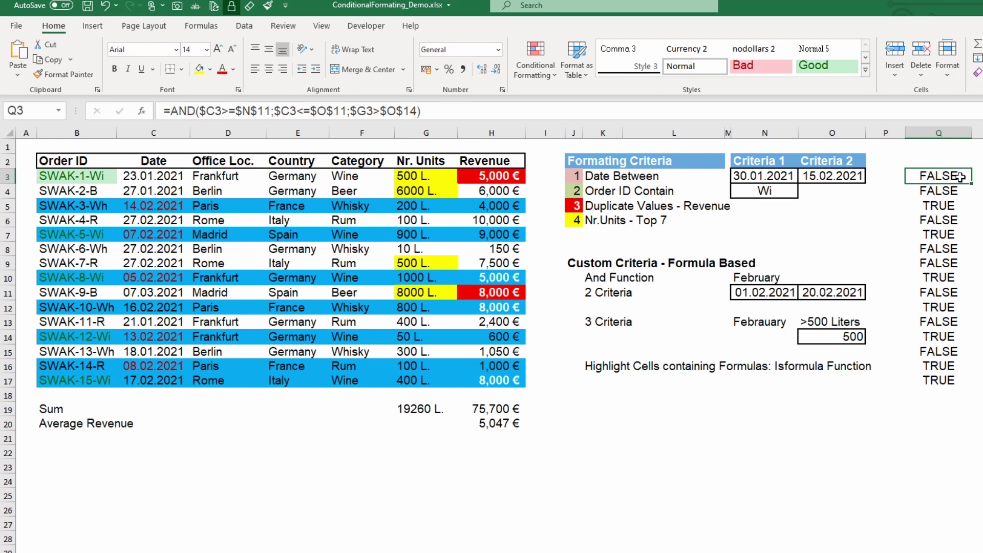
pyautogui.doubleClick(974, 184)
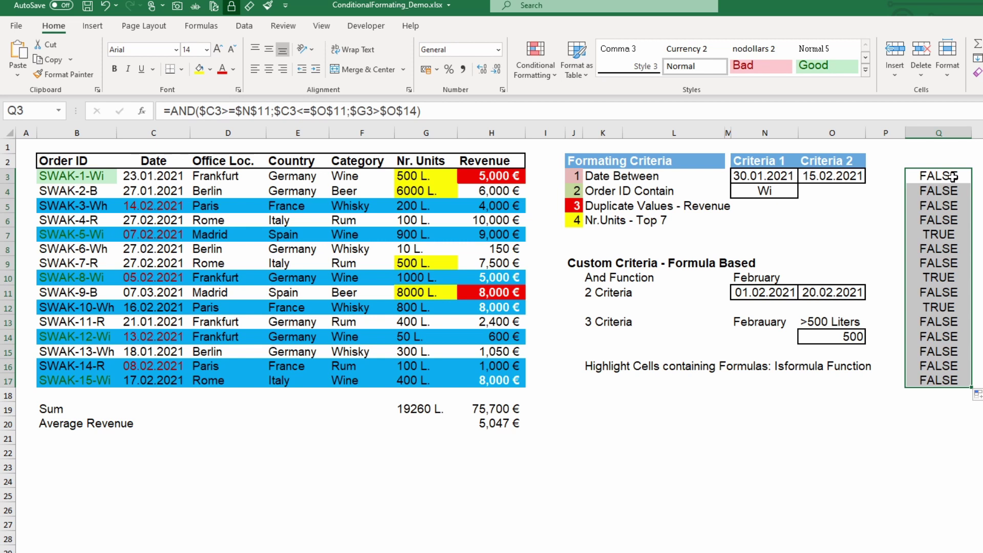
pyautogui.click(952, 176)
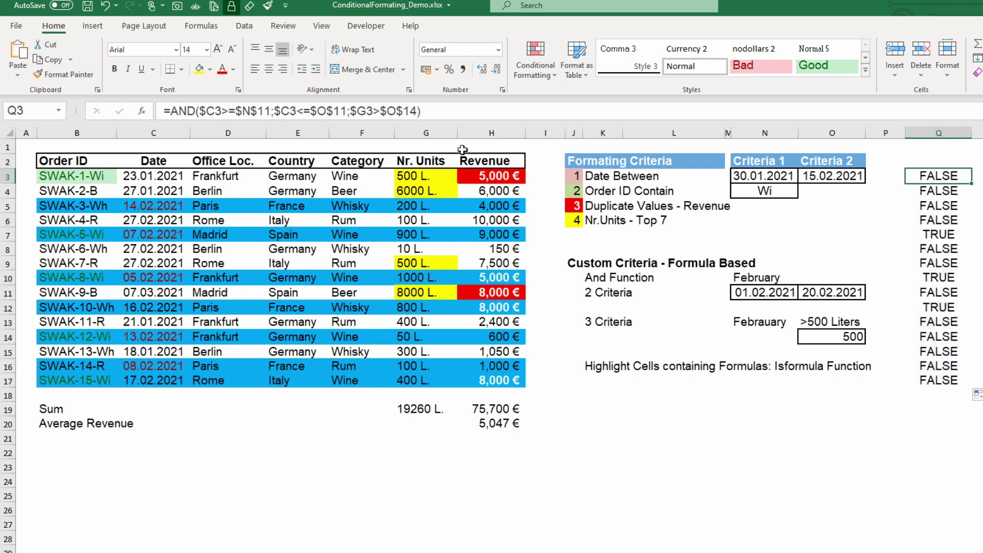
# - Copy the three-condition formula from Q3 and find the blue AND rule among all conditional formatting rules of this worksheet
pyautogui.click(187, 111)
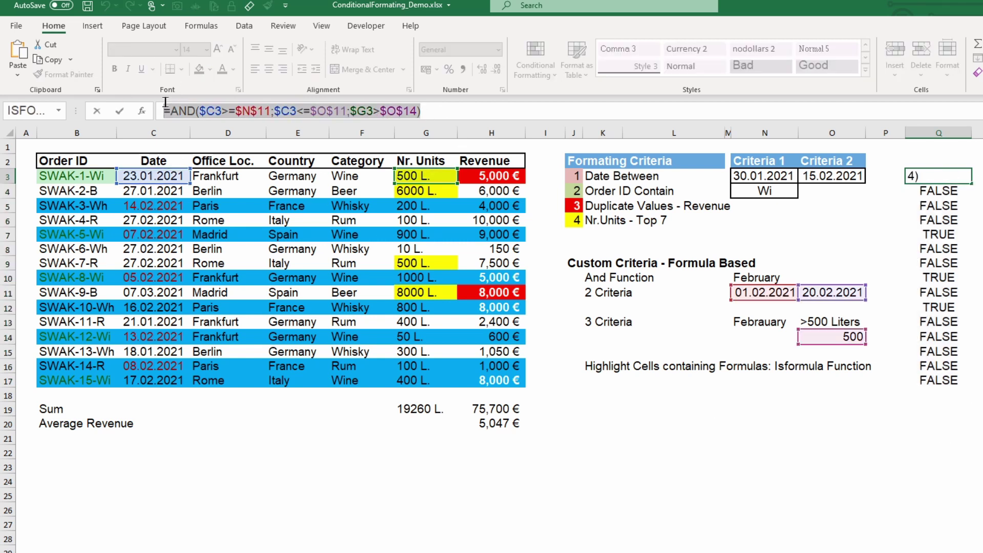
pyautogui.press('Escape')
pyautogui.click(537, 72)
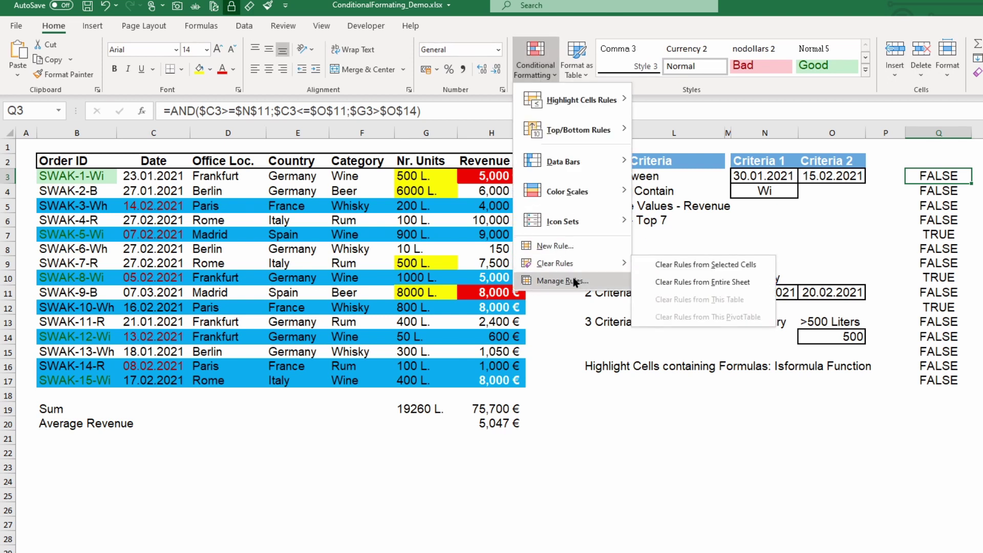
pyautogui.click(555, 280)
pyautogui.moveTo(396, 183); pyautogui.dragTo(789, 161)
pyautogui.click(704, 181)
pyautogui.click(669, 205)
pyautogui.click(670, 233)
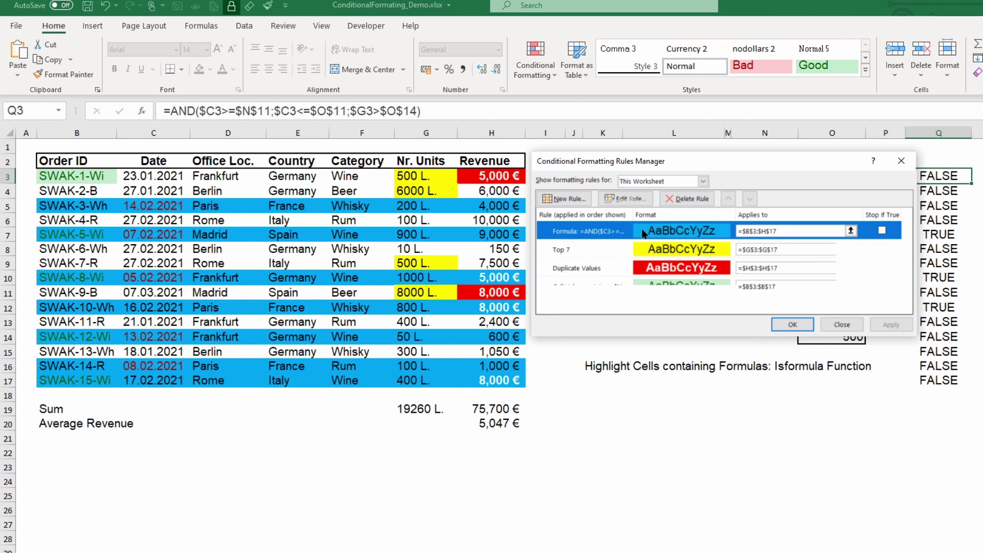
# - Replace the blue rule's formula with =AND($C3>=$N$11;$C3<=$O$11;$G3>$O$14) and apply it to the order table
pyautogui.doubleClick(609, 235)
pyautogui.moveTo(732, 279); pyautogui.dragTo(546, 264)
pyautogui.write('=AND($C3>=$N$11;$C3<=$O$11;$G3>$O$14)')
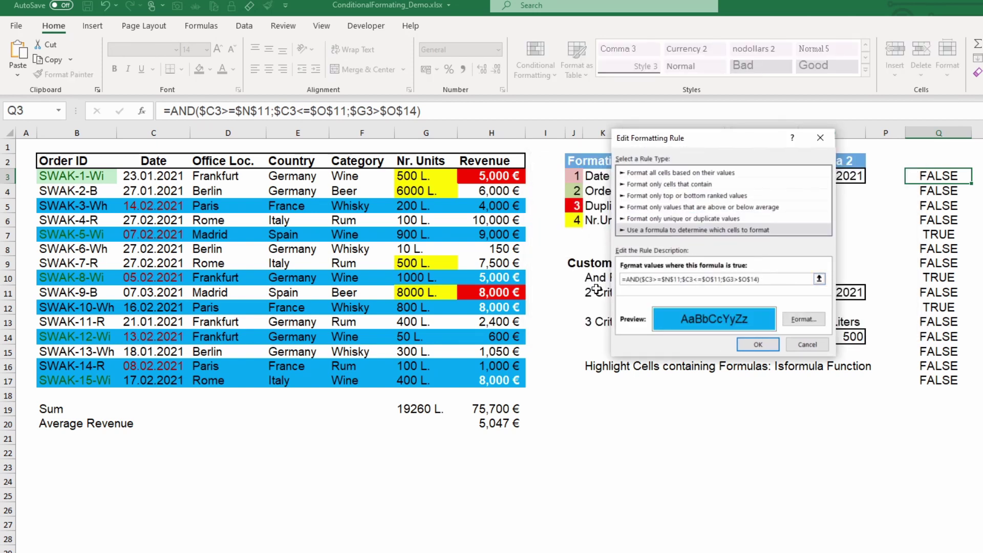
pyautogui.click(758, 345)
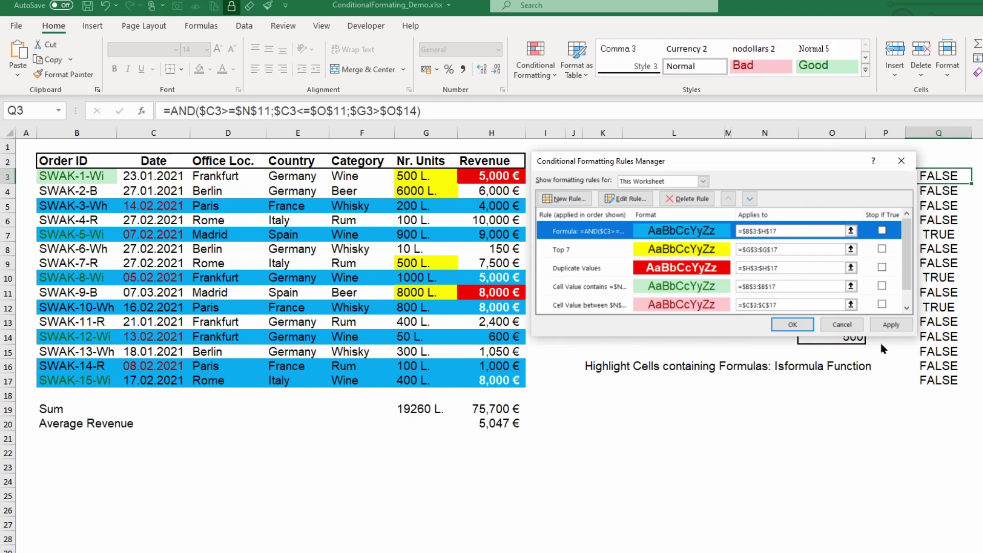
pyautogui.click(891, 324)
pyautogui.click(792, 325)
pyautogui.click(728, 439)
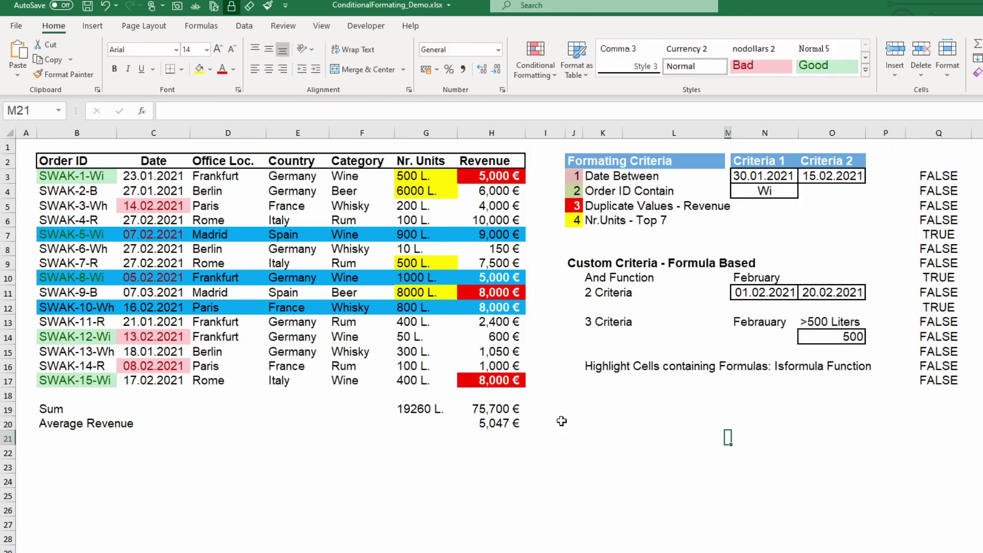
pyautogui.click(6, 234)
pyautogui.click(720, 393)
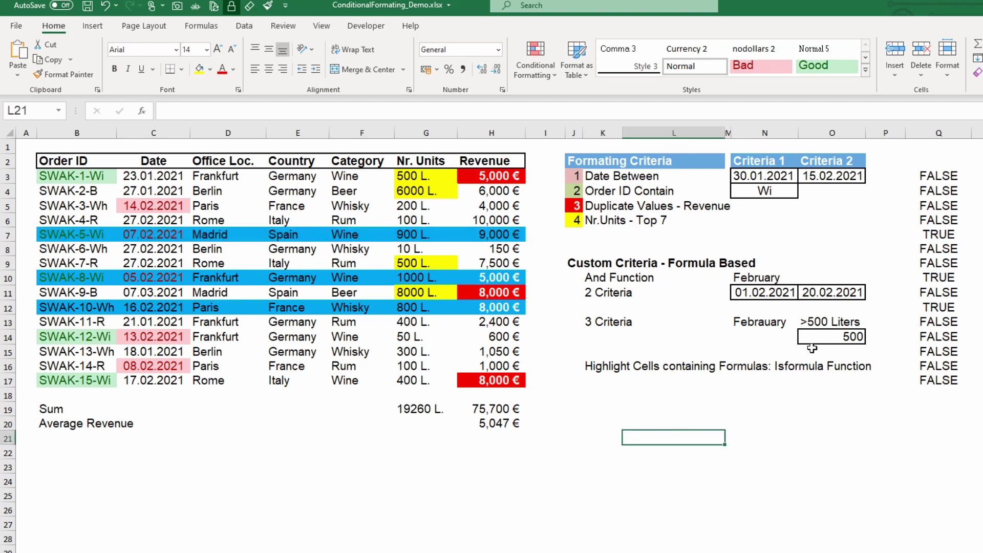
# - Set the liter limit in O14 to 300
pyautogui.click(828, 336)
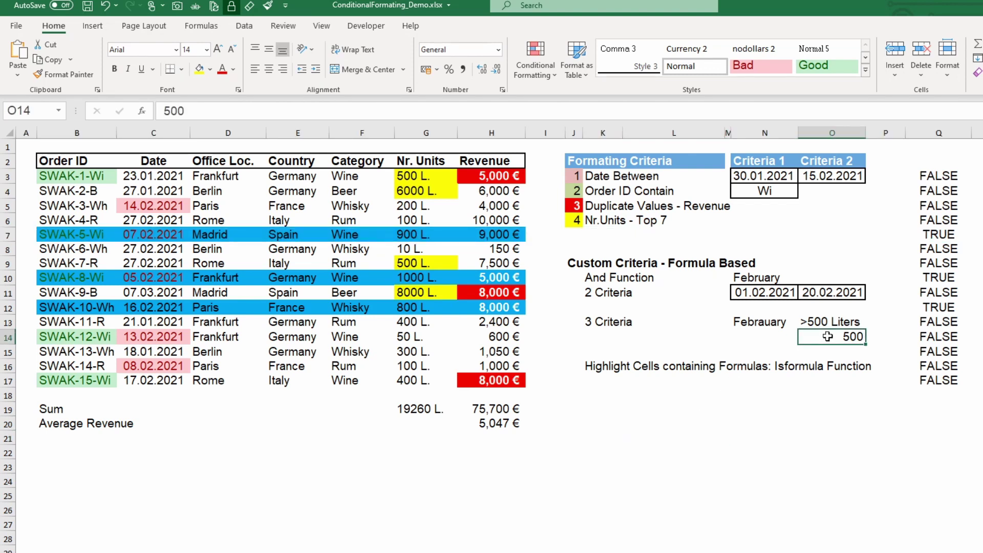
pyautogui.write('300')
pyautogui.press('Return')
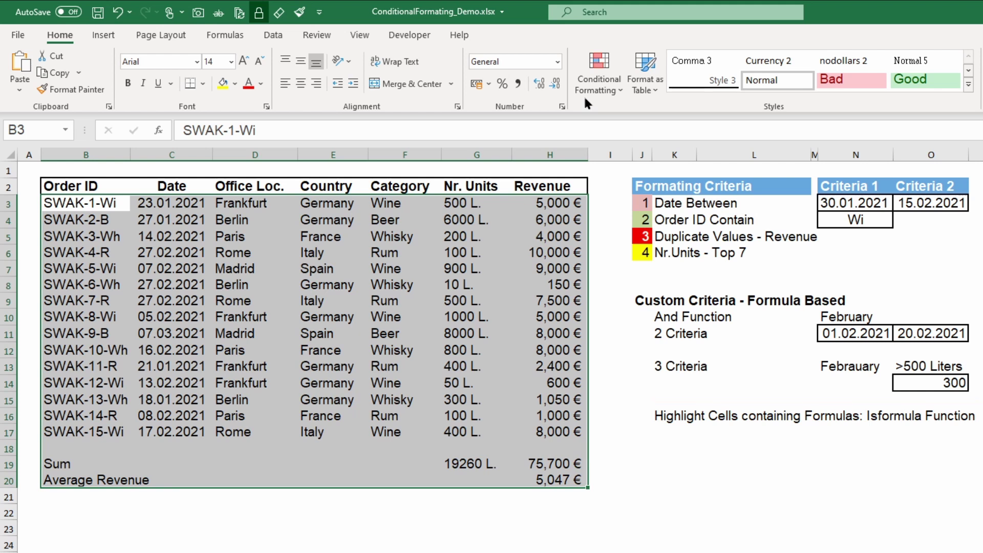
# - Create a formula-based formatting rule =isformula(B3) with a light blue fill for the selected range B3:H20
pyautogui.click(599, 84)
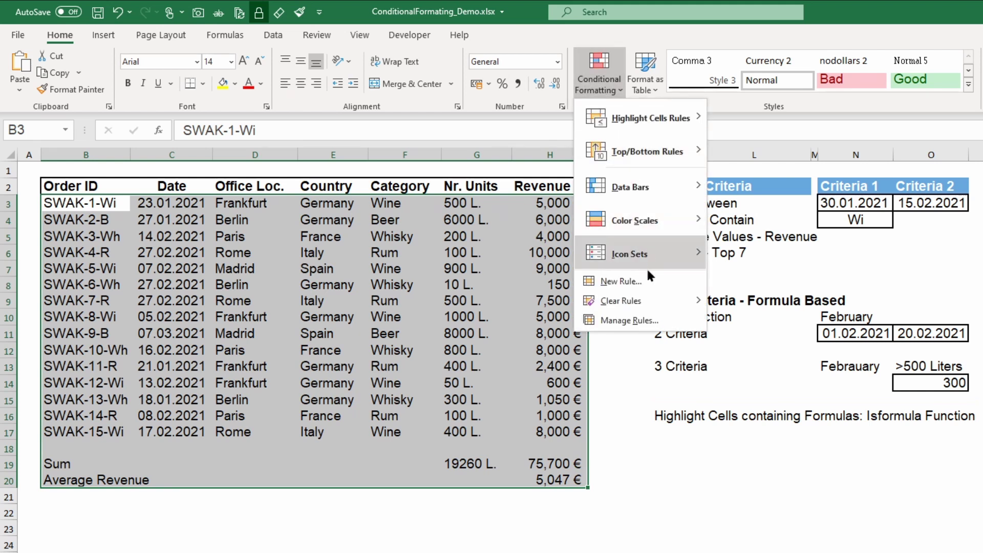
pyautogui.click(622, 281)
pyautogui.click(722, 220)
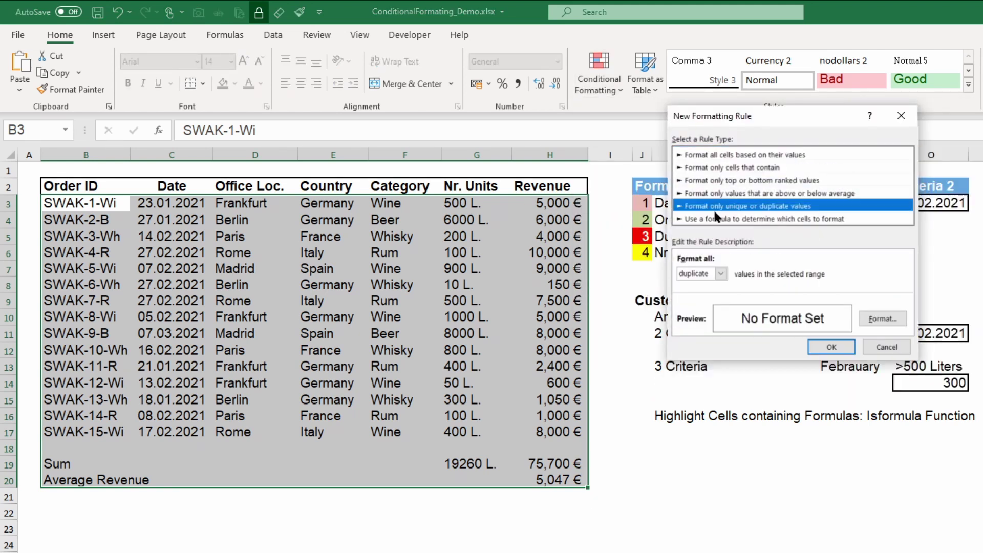
pyautogui.click(881, 318)
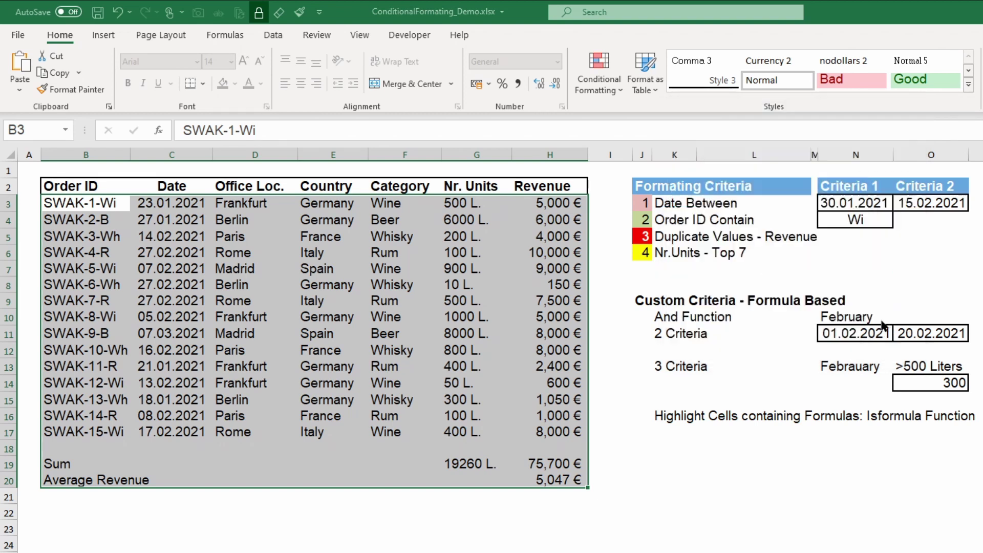
pyautogui.click(743, 203)
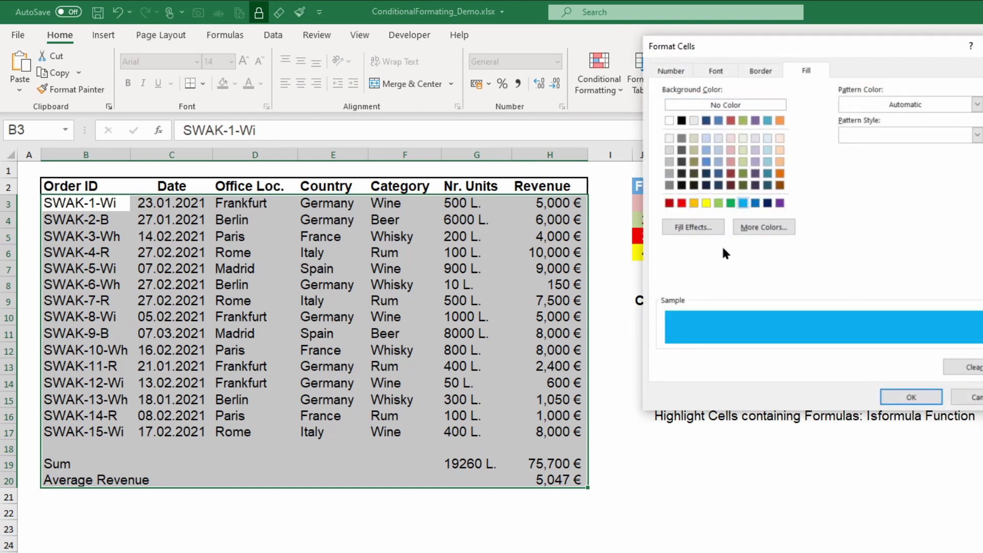
pyautogui.click(909, 397)
pyautogui.click(746, 272)
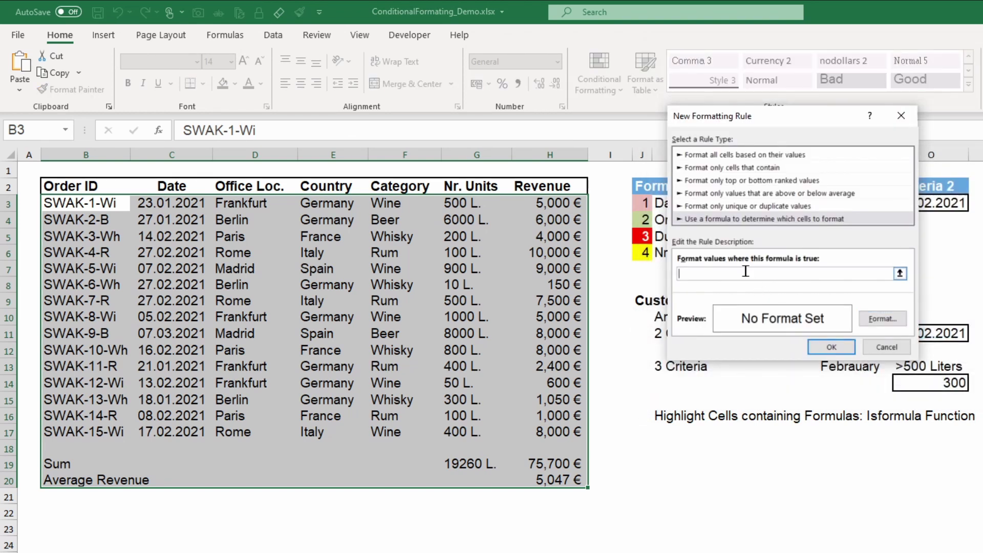
pyautogui.write('=isformula(B3)')
pyautogui.click(833, 346)
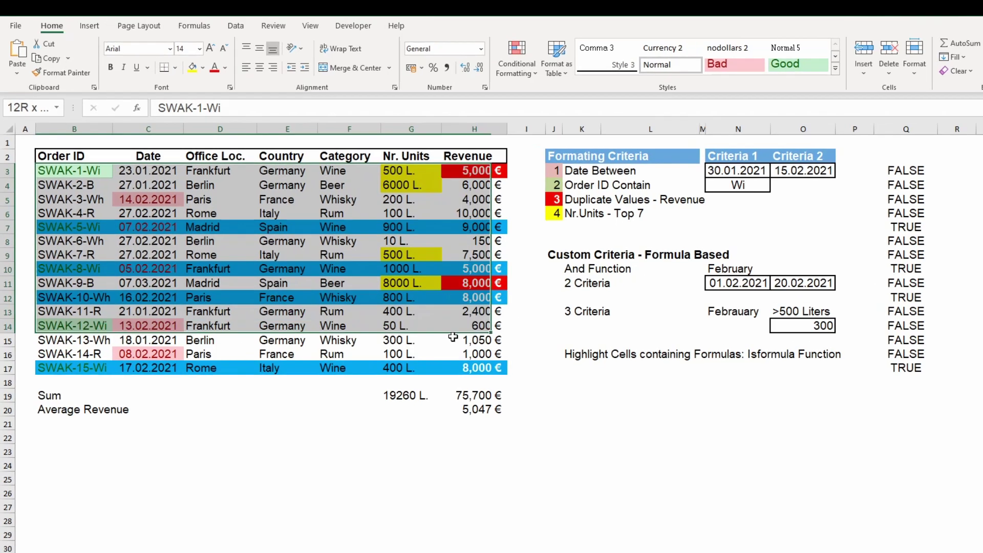
# - For B3:H17, move the blue AND rule down below the Top 7, Duplicate Values and Cell Value contains rules, and apply the order
pyautogui.moveTo(453, 338); pyautogui.dragTo(500, 371)
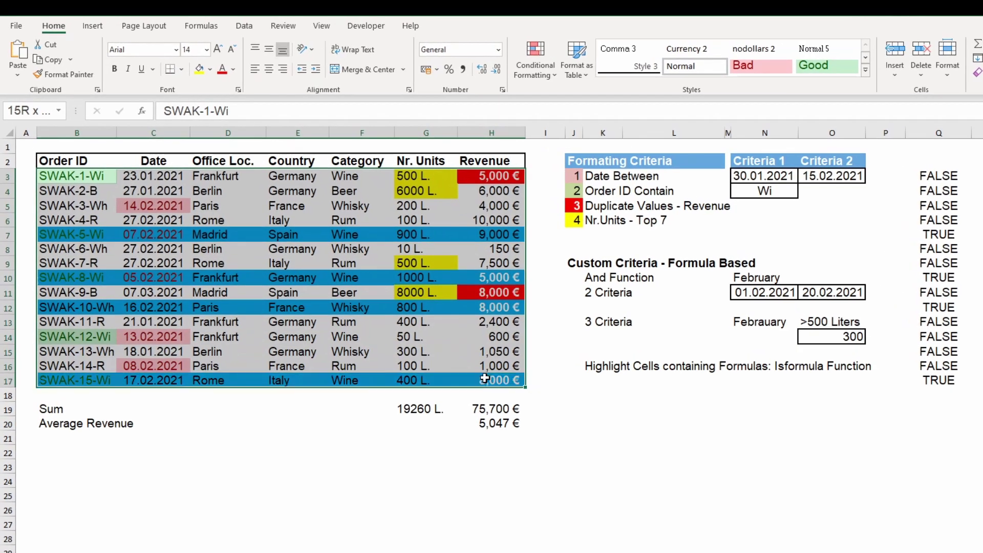
pyautogui.click(537, 77)
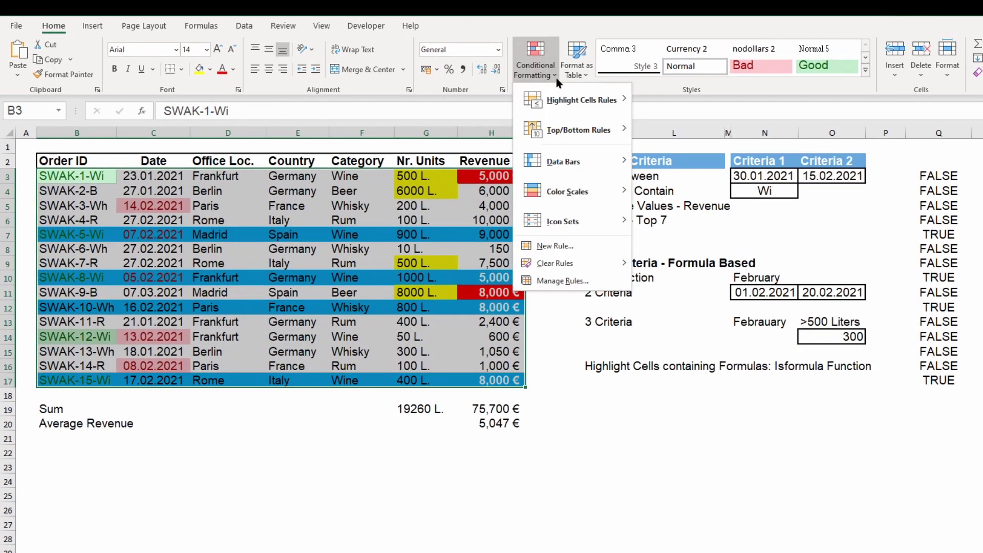
pyautogui.click(563, 280)
pyautogui.moveTo(764, 151); pyautogui.dragTo(723, 129)
pyautogui.click(630, 204)
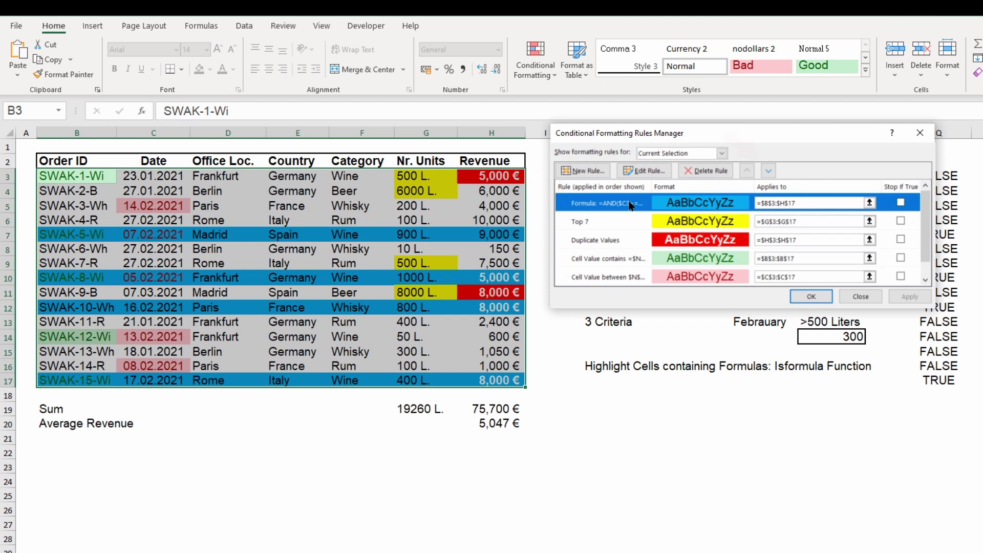
pyautogui.click(770, 171)
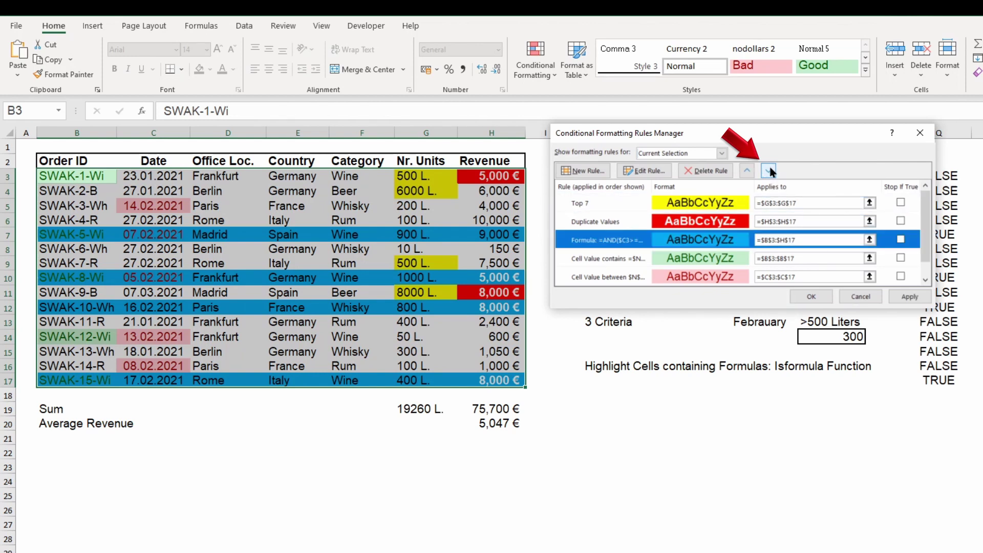
pyautogui.click(770, 171)
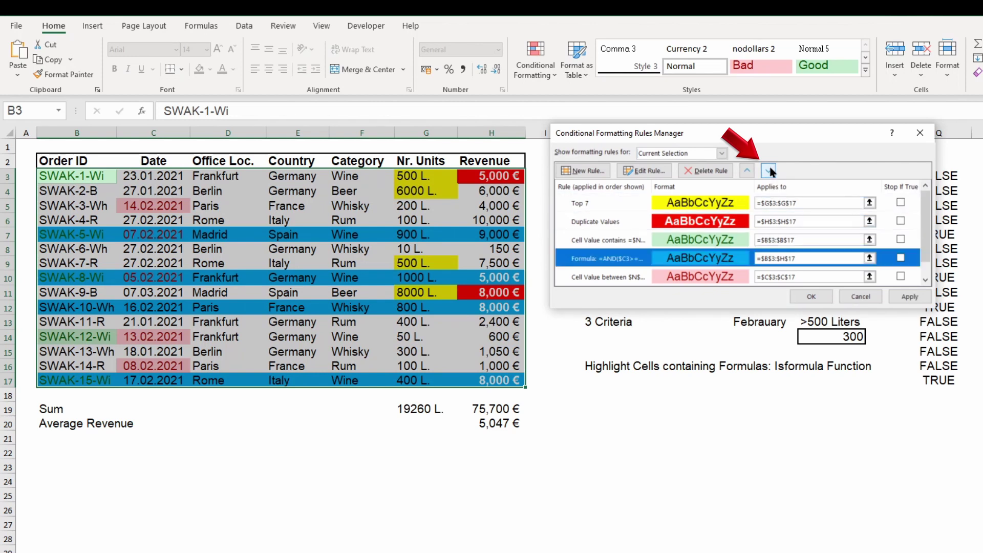
pyautogui.click(911, 297)
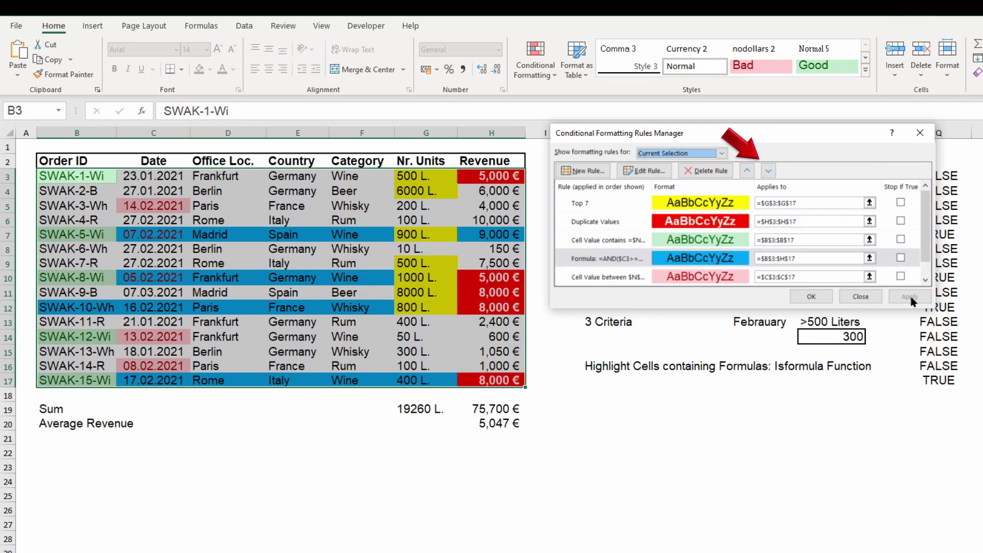
pyautogui.click(861, 297)
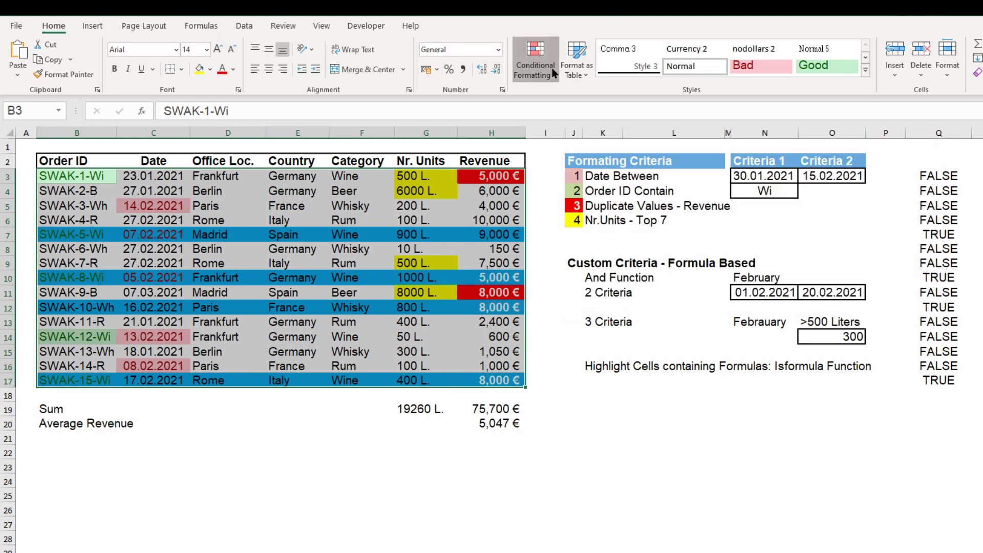
# - Clear the conditional formatting rules from the selected order cells B3:H17
pyautogui.click(552, 72)
pyautogui.moveTo(592, 266)
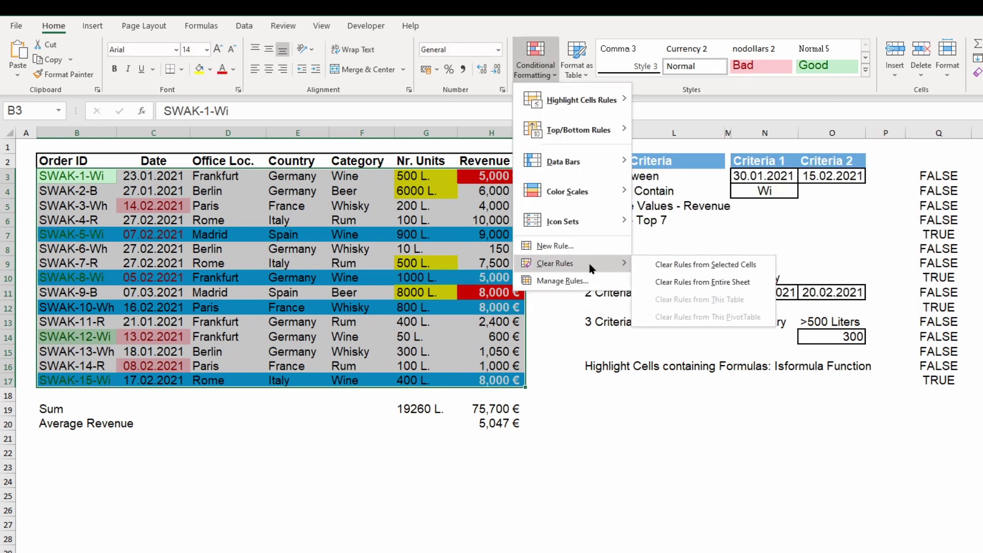
pyautogui.click(658, 265)
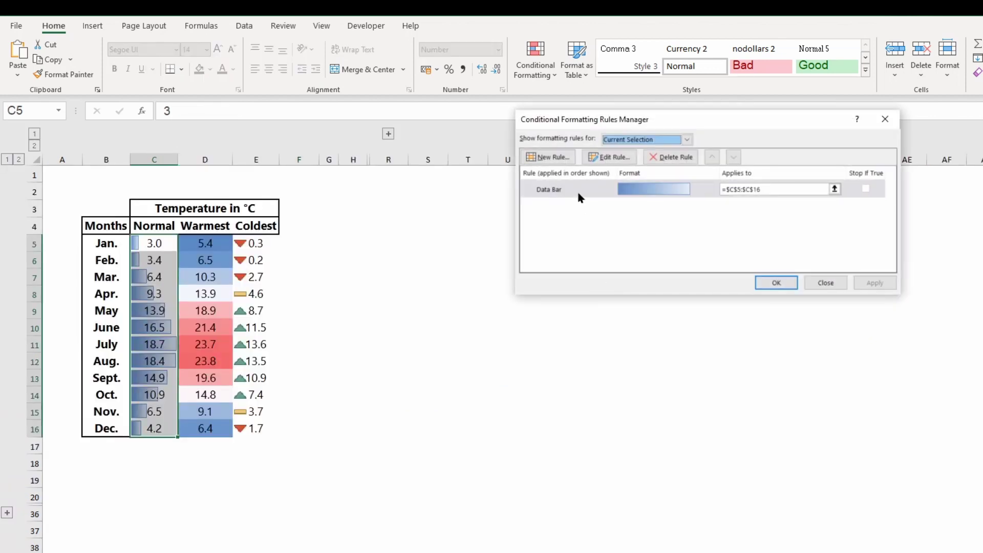
# - Delete the Data Bar rule from the Normal temperature column C5:C16 and apply the change
pyautogui.click(580, 194)
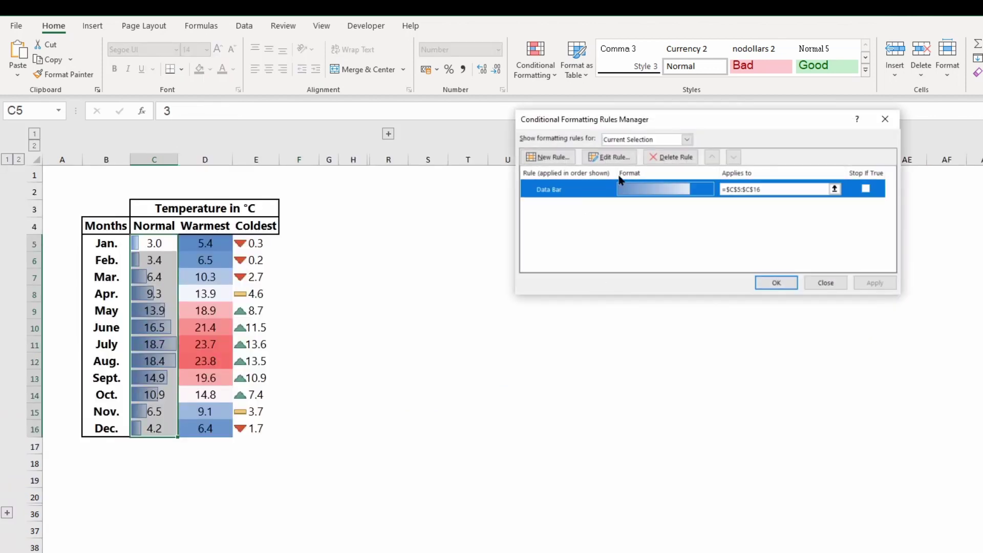
pyautogui.click(659, 158)
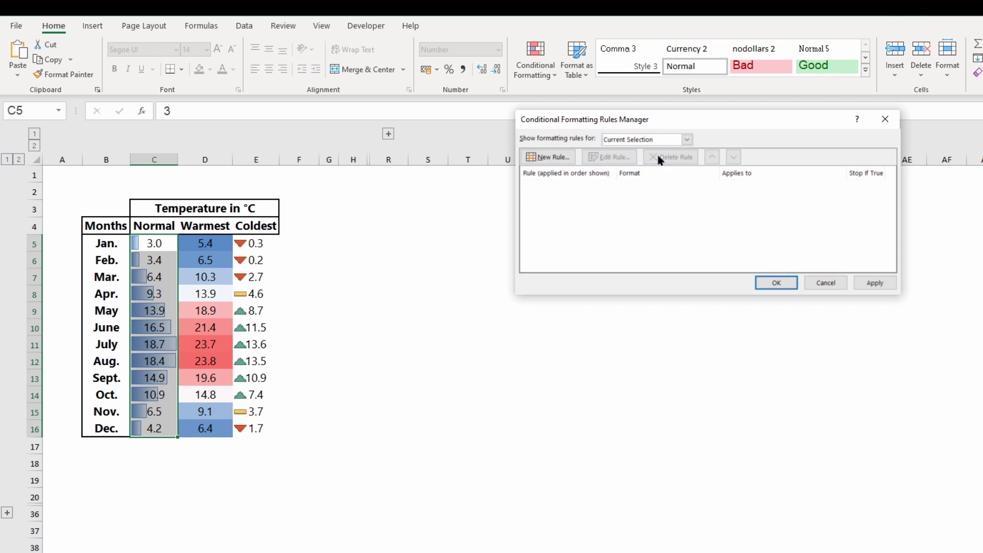
pyautogui.click(875, 283)
pyautogui.click(784, 282)
pyautogui.click(400, 364)
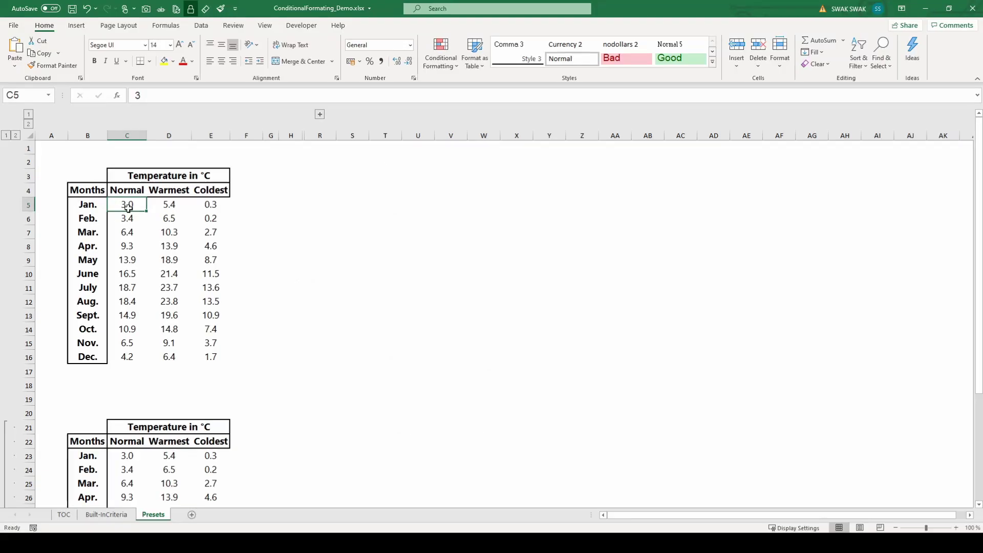
# - Apply blue gradient-fill data bars to the Normal temperatures in C5:C16
pyautogui.moveTo(140, 200); pyautogui.dragTo(149, 351)
pyautogui.moveTo(162, 420); pyautogui.dragTo(157, 430)
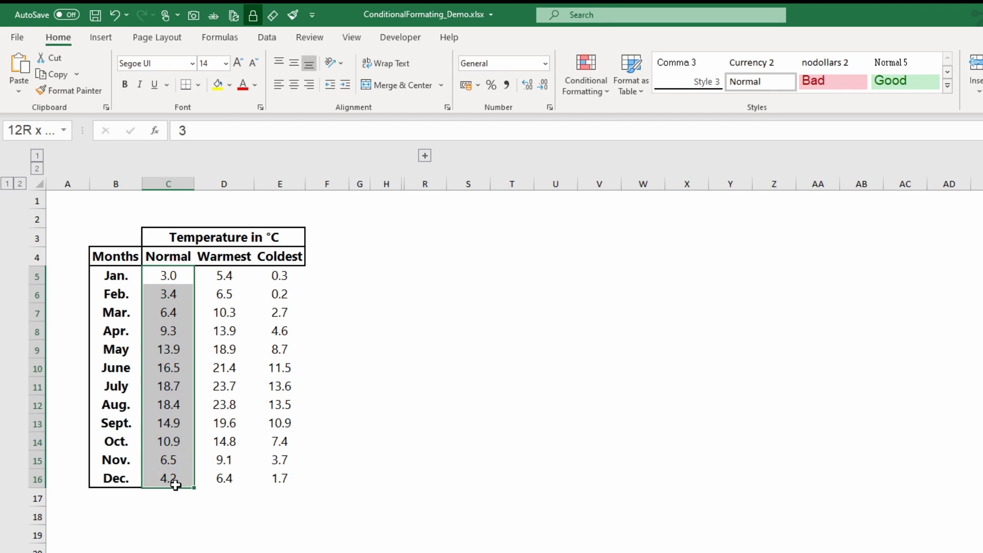
pyautogui.moveTo(176, 485); pyautogui.dragTo(176, 485)
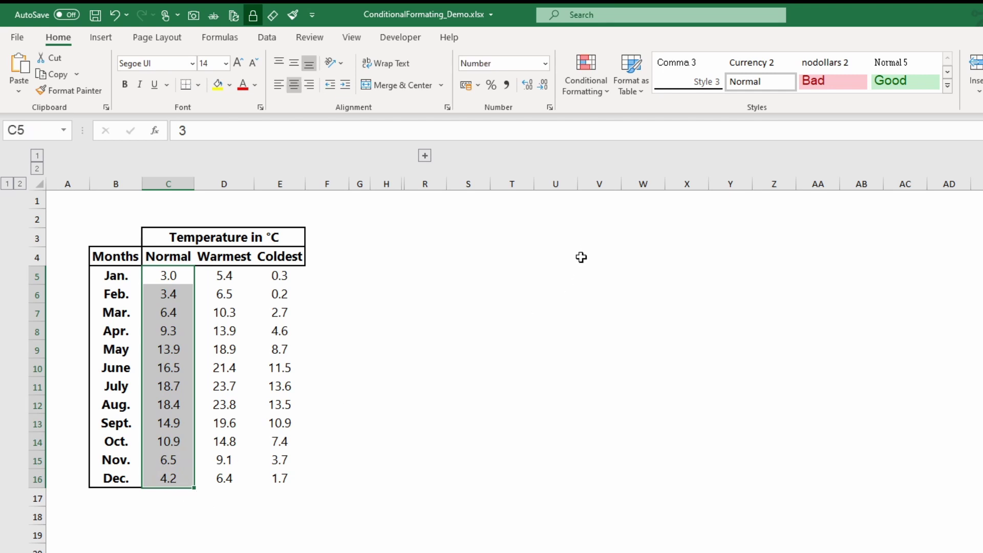
pyautogui.click(597, 92)
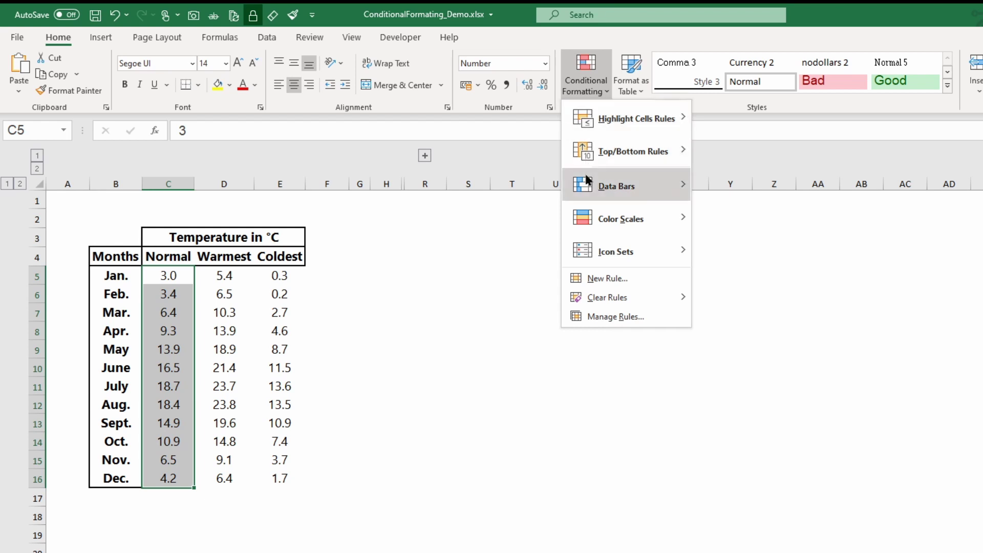
pyautogui.moveTo(588, 180)
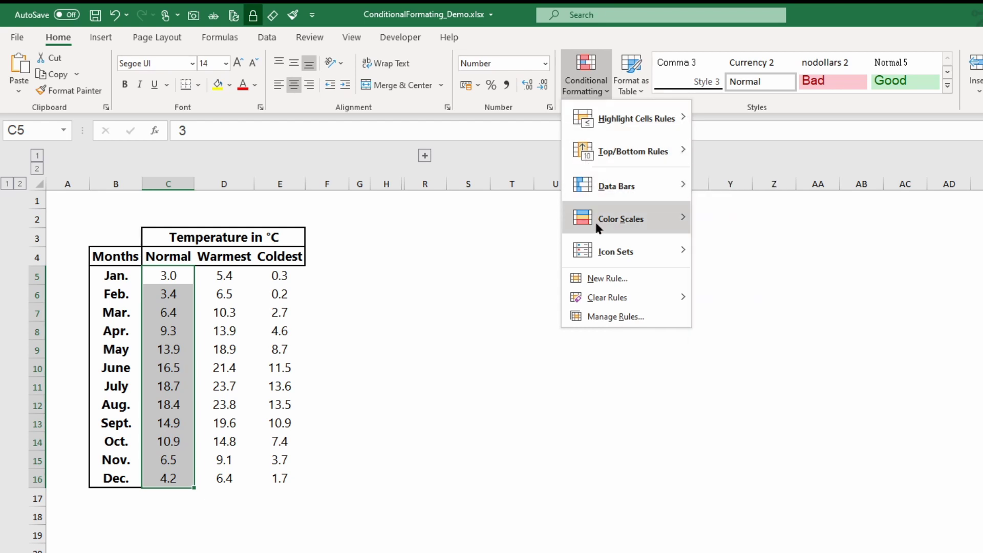
pyautogui.moveTo(603, 250)
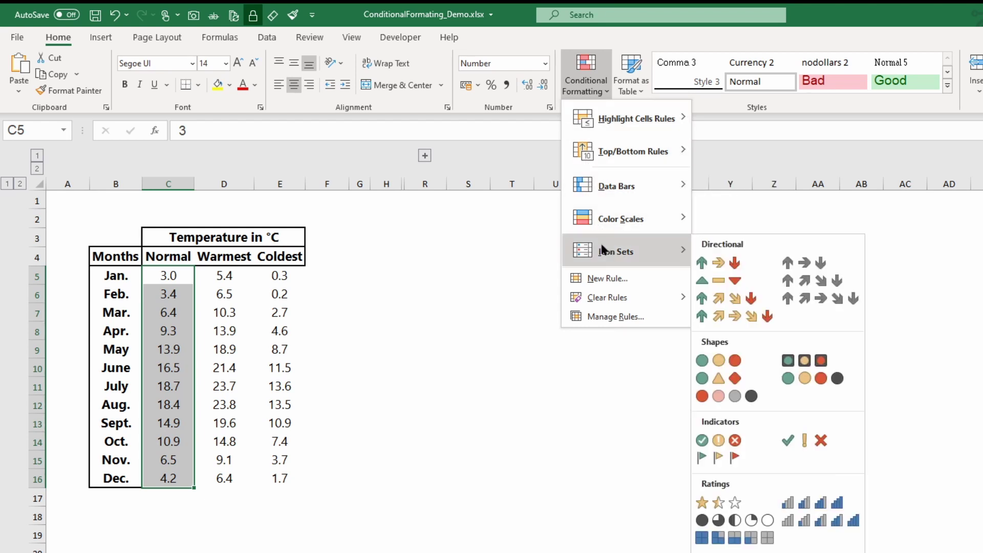
pyautogui.moveTo(622, 186)
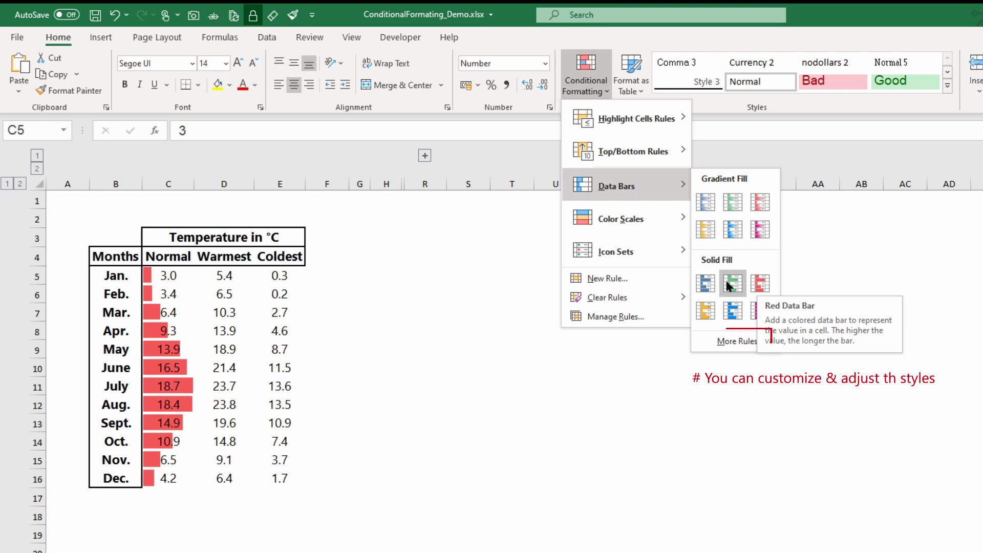
pyautogui.click(704, 205)
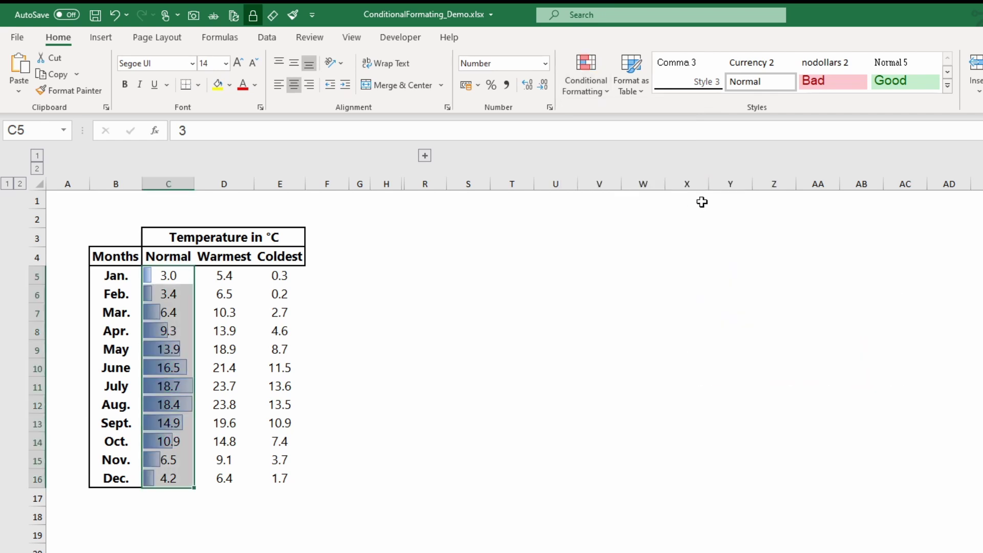
pyautogui.click(601, 273)
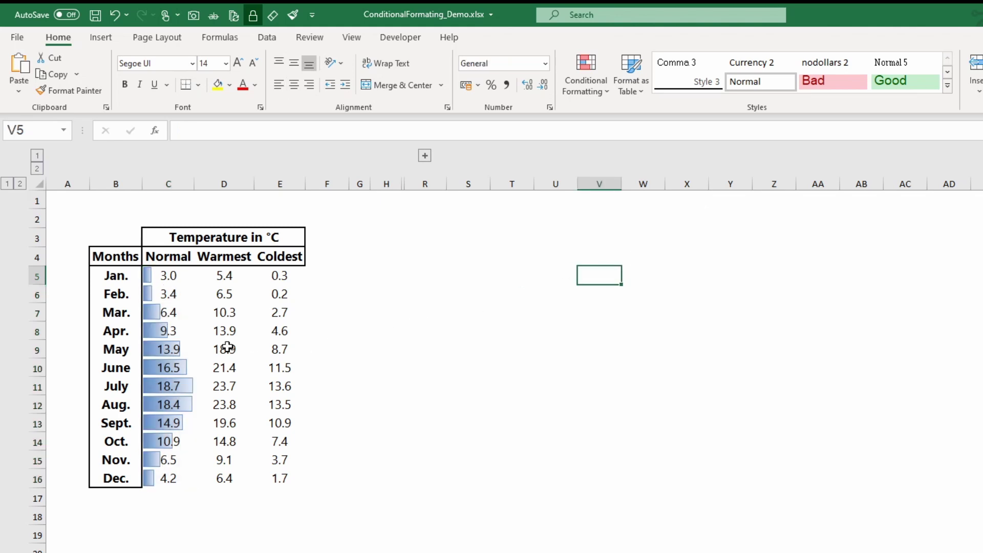
# - Enter 10 as the March Normal temperature in C7, then undo the entry
pyautogui.click(168, 311)
pyautogui.write('10')
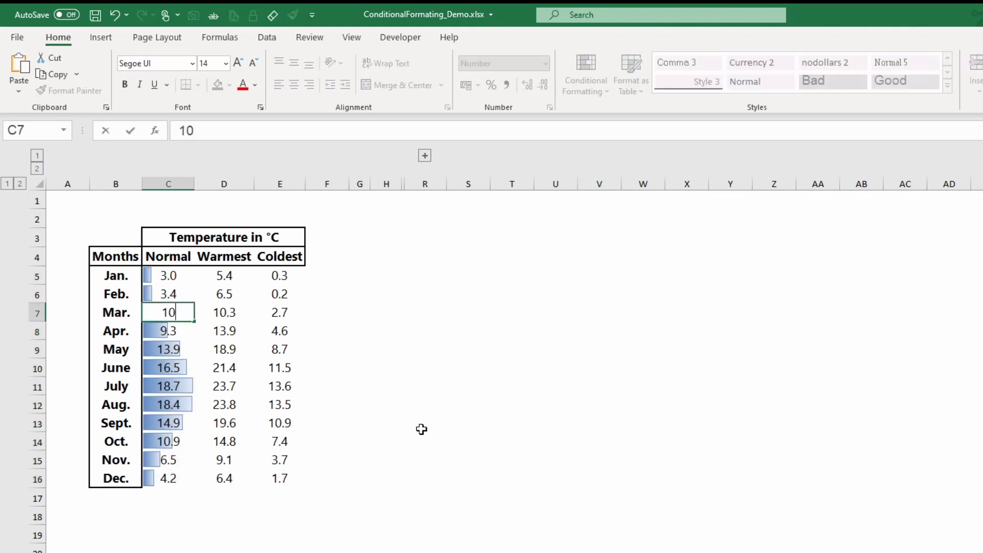
pyautogui.press('Return')
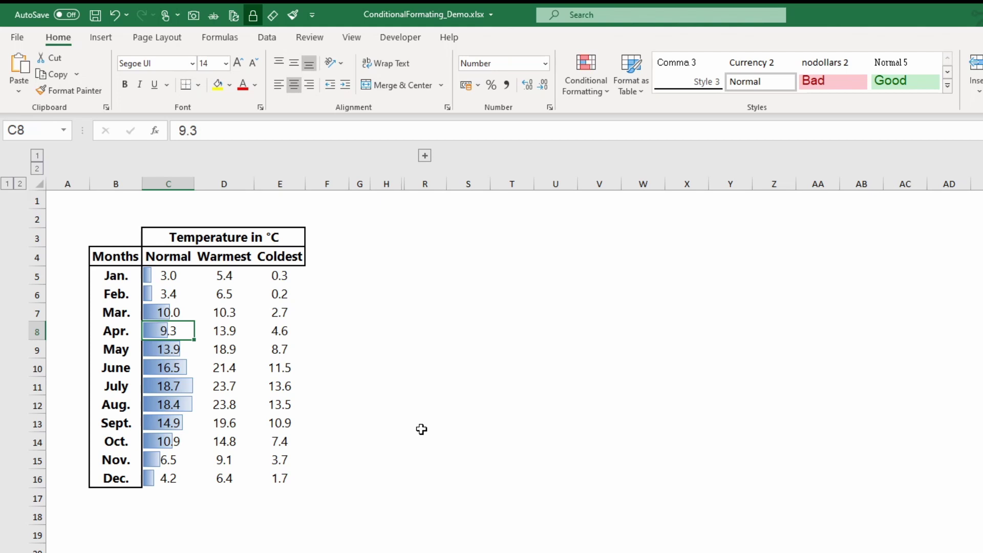
pyautogui.hotkey('ctrl', 'z')
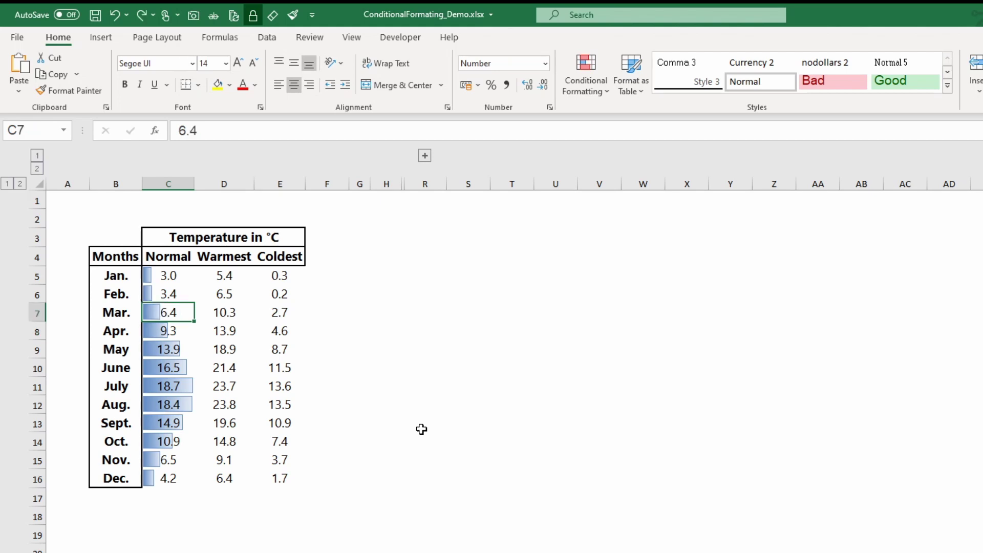
# - Open the Data Bar rule of the Normal temperatures in C5:C16 for editing, keeping the temperature table in view
pyautogui.moveTo(169, 275); pyautogui.dragTo(168, 478)
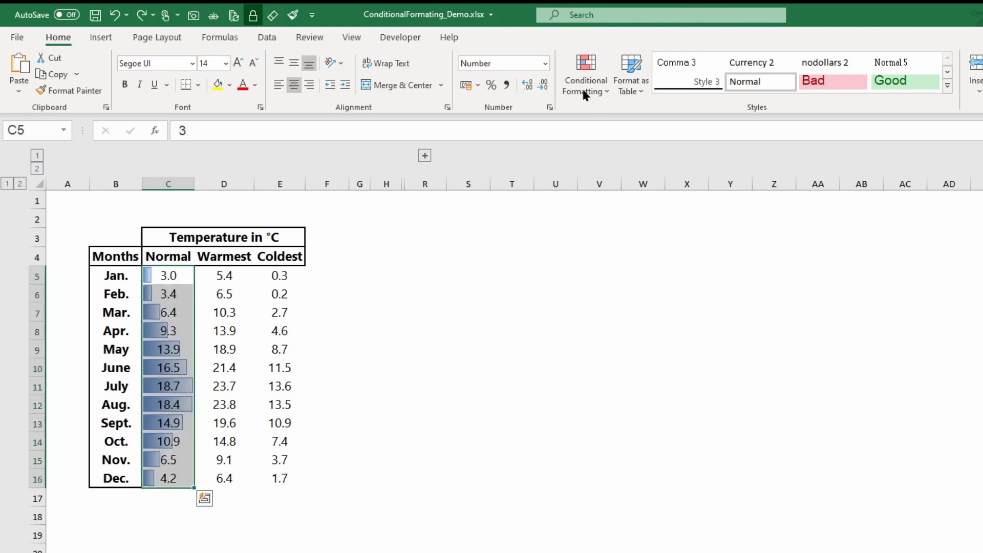
pyautogui.click(584, 82)
pyautogui.click(631, 314)
pyautogui.click(666, 217)
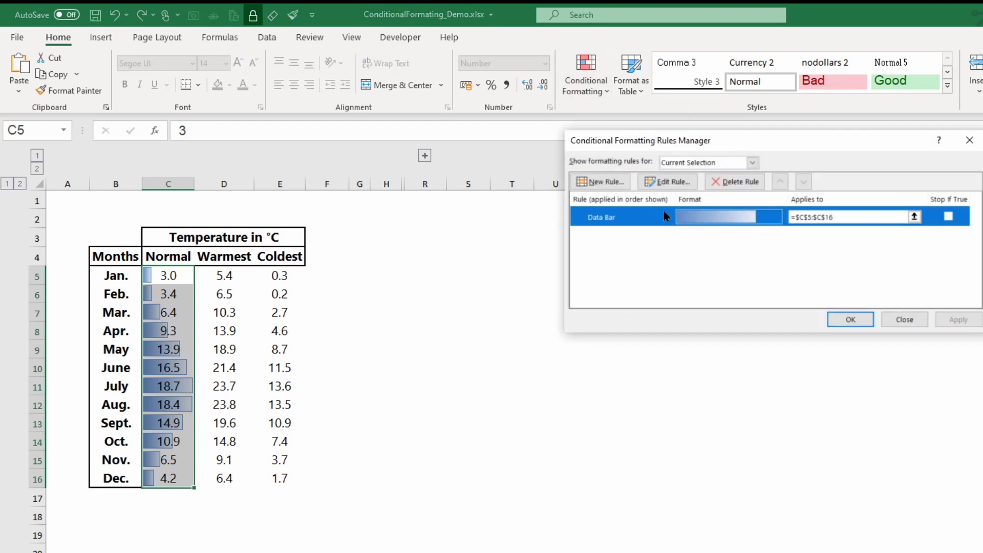
pyautogui.click(660, 184)
pyautogui.moveTo(721, 74); pyautogui.dragTo(404, 218)
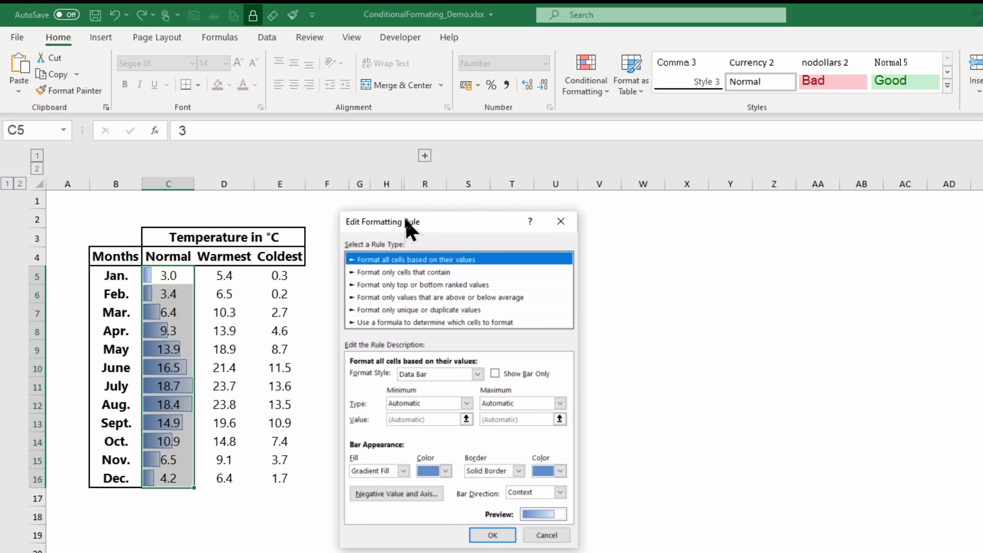
# - Keep the Data Bar format style and set the bar minimum to type Number with value 0
pyautogui.click(479, 374)
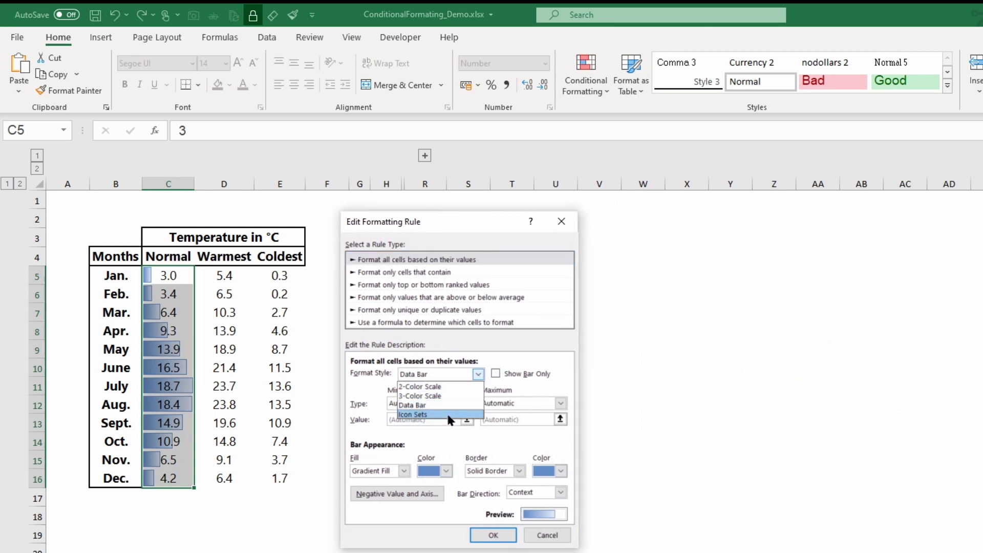
pyautogui.click(440, 405)
pyautogui.click(496, 374)
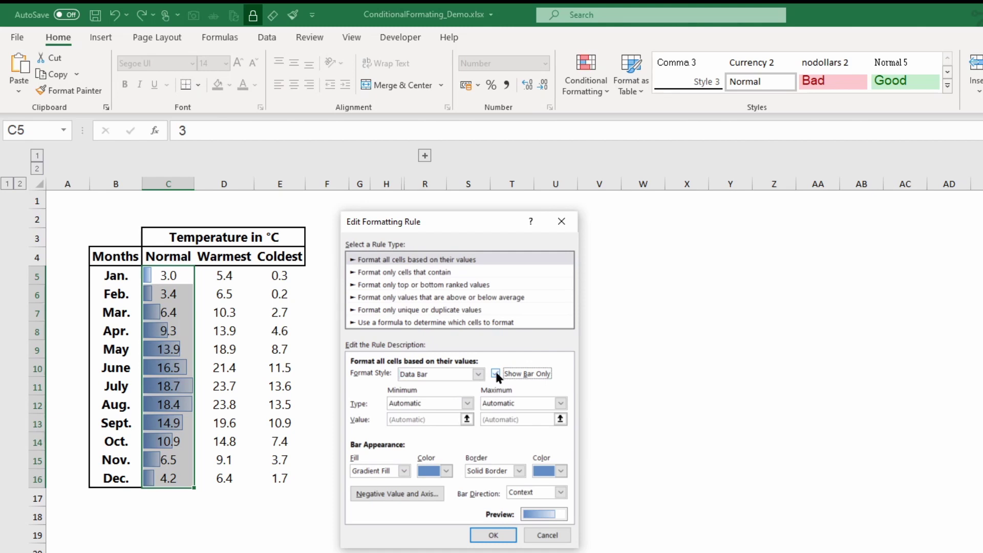
pyautogui.click(468, 403)
pyautogui.click(455, 421)
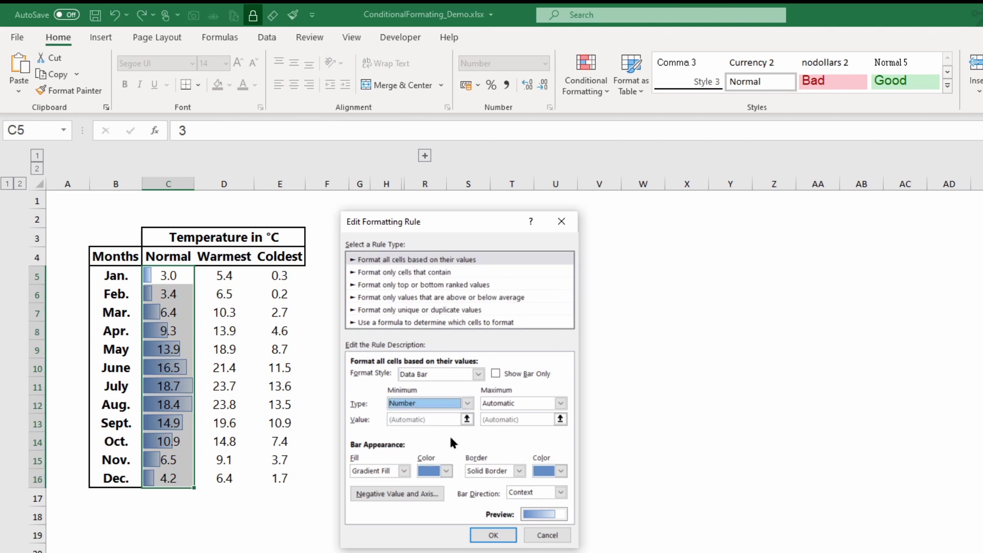
pyautogui.click(455, 419)
pyautogui.write('0')
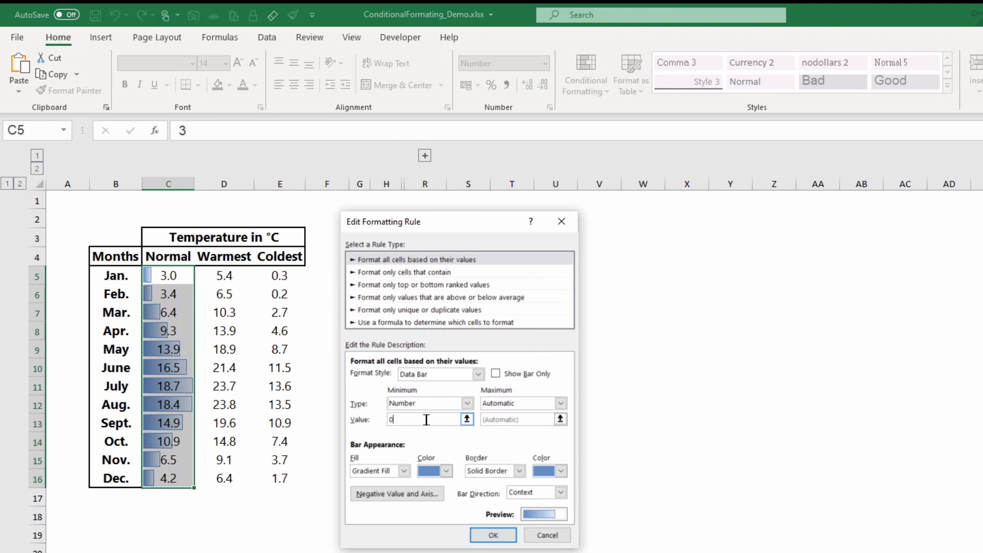
# - Examine the fill, bar color, border and border color options of the data bars, keeping Gradient Fill
pyautogui.click(405, 471)
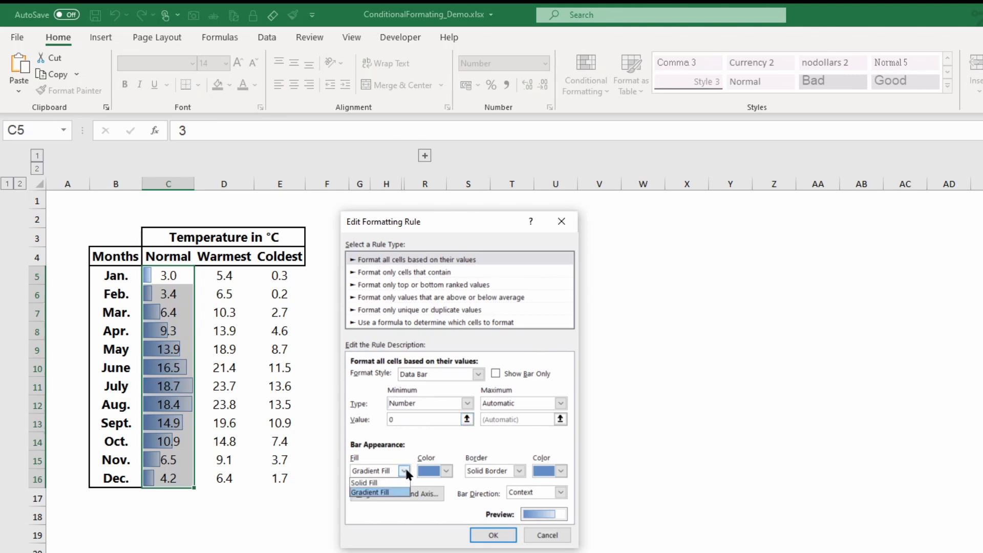
pyautogui.click(402, 492)
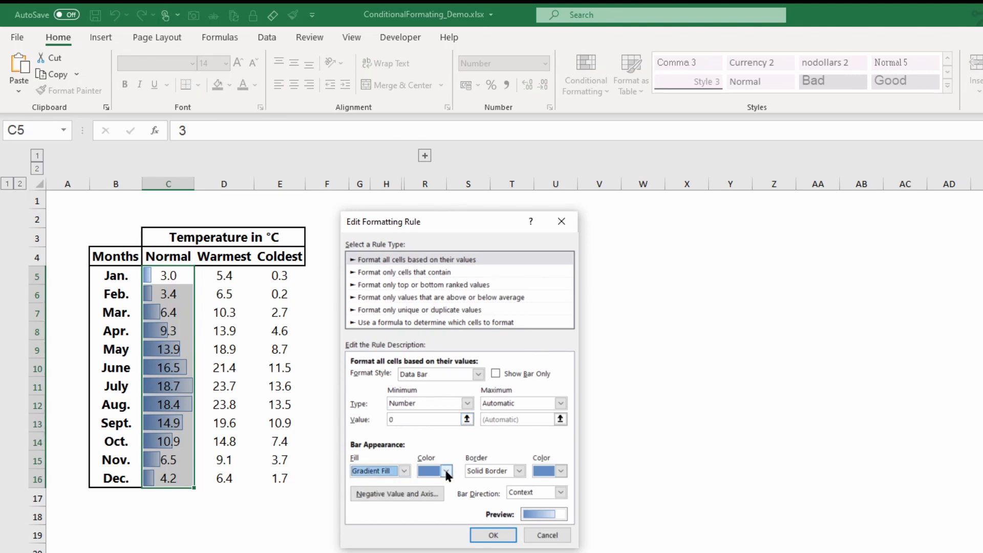
pyautogui.click(447, 471)
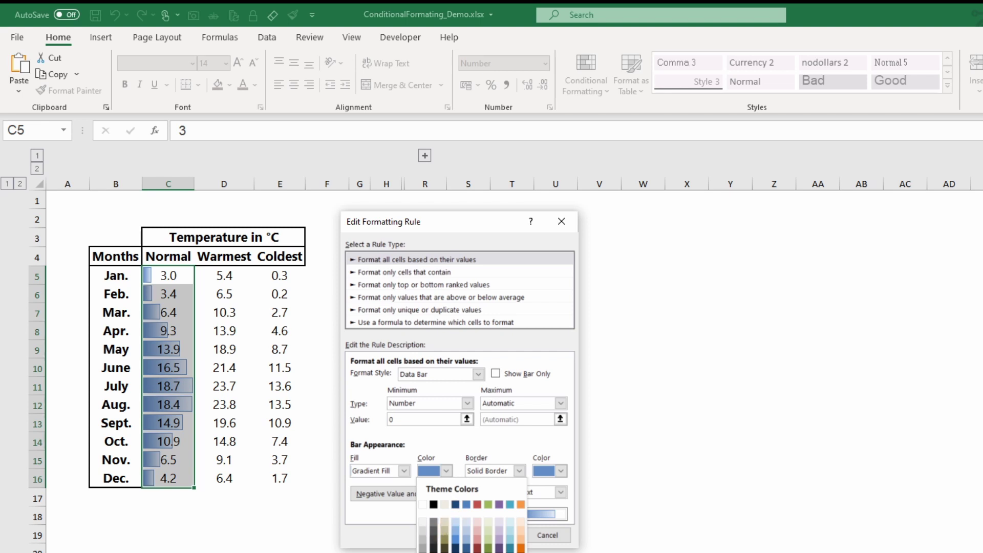
pyautogui.click(511, 441)
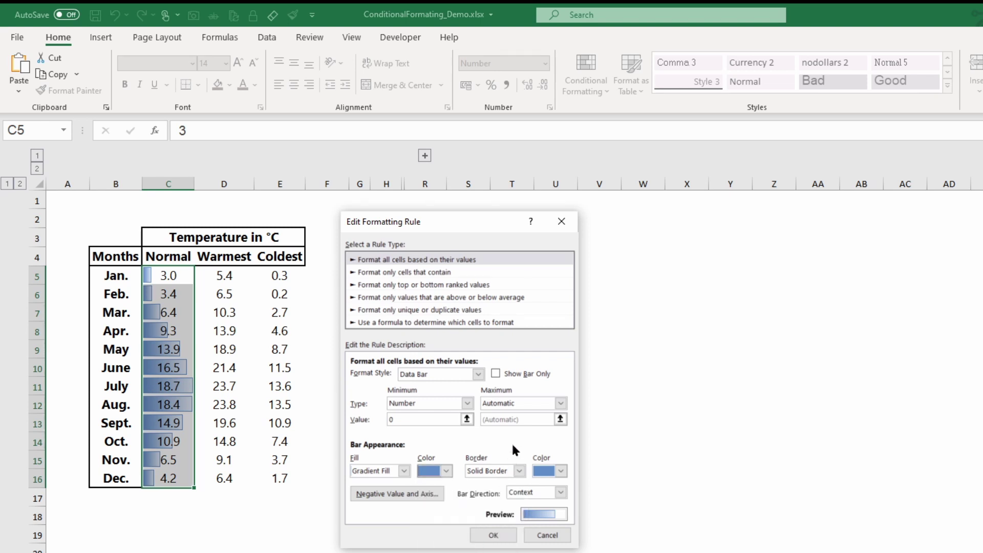
pyautogui.click(519, 470)
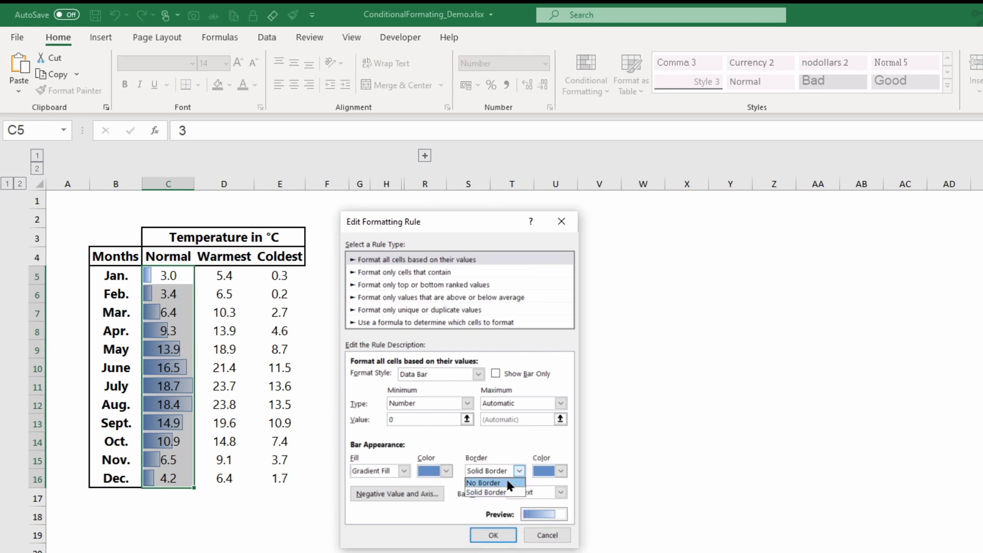
pyautogui.click(562, 472)
pyautogui.click(562, 470)
pyautogui.click(562, 470)
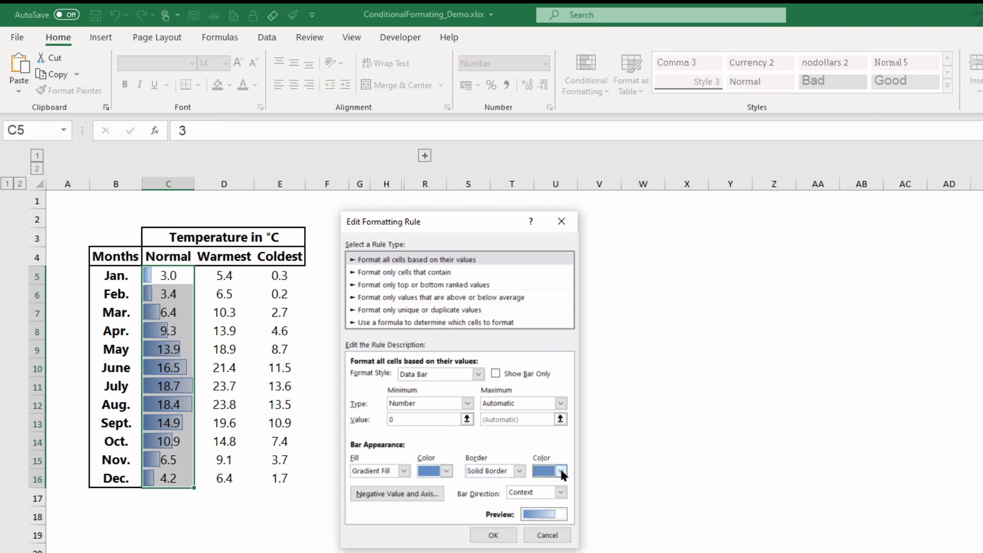
# - Try the Right-to-Left bar direction, then discard the data bar rule edits and leave the rules manager
pyautogui.click(561, 492)
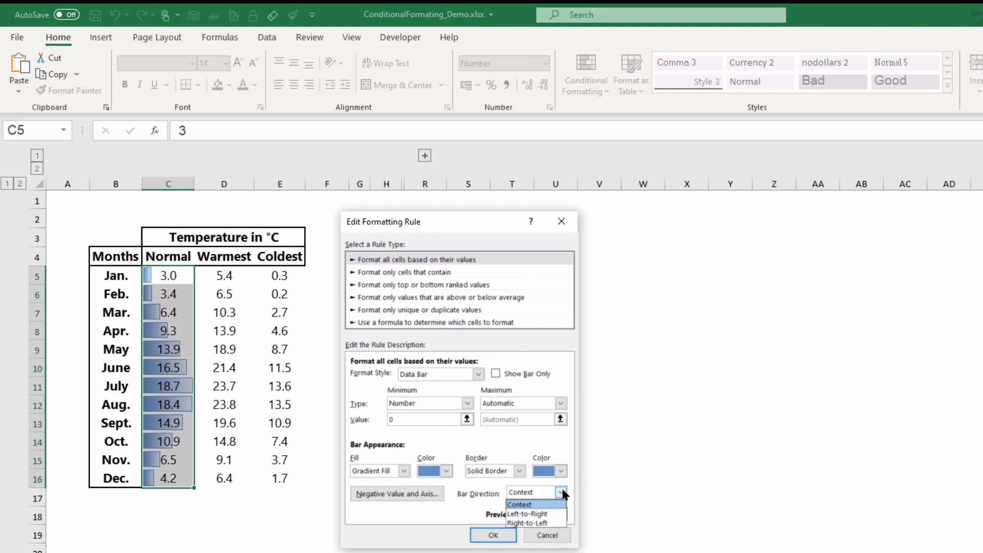
pyautogui.click(545, 523)
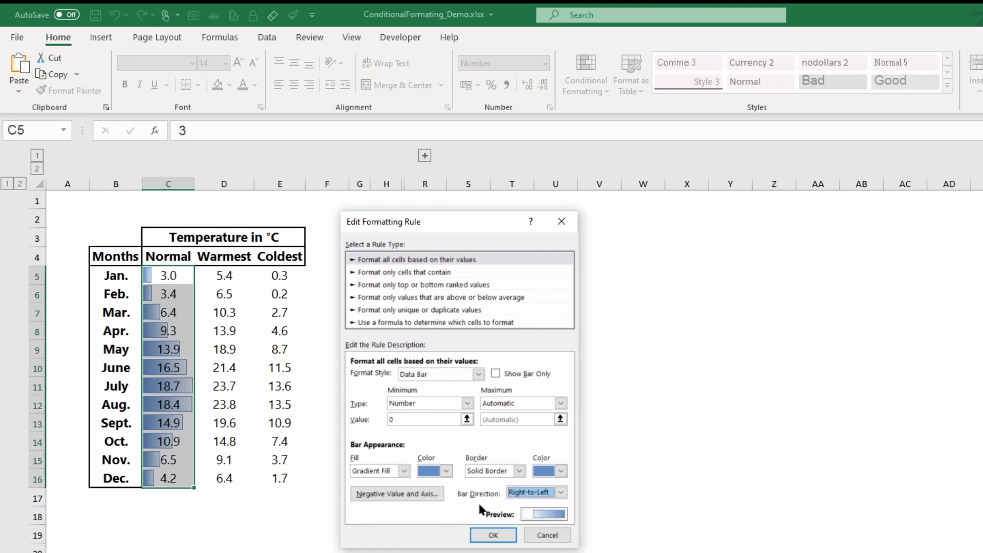
pyautogui.click(546, 537)
pyautogui.click(843, 325)
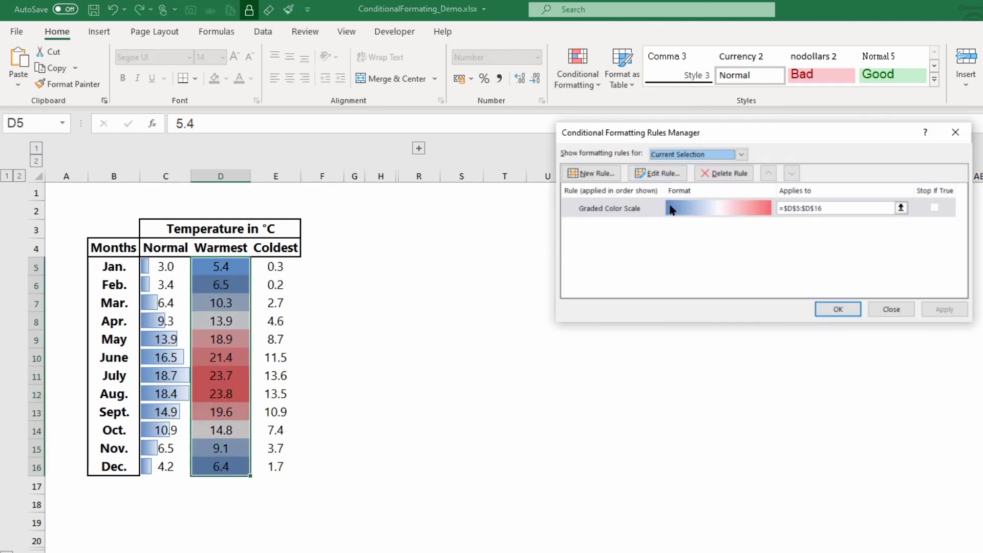
# - Open the Graded Color Scale rule of the Warmest temperatures in D5:D16 and examine its format styles and minimum and midpoint types
pyautogui.click(671, 208)
pyautogui.click(656, 174)
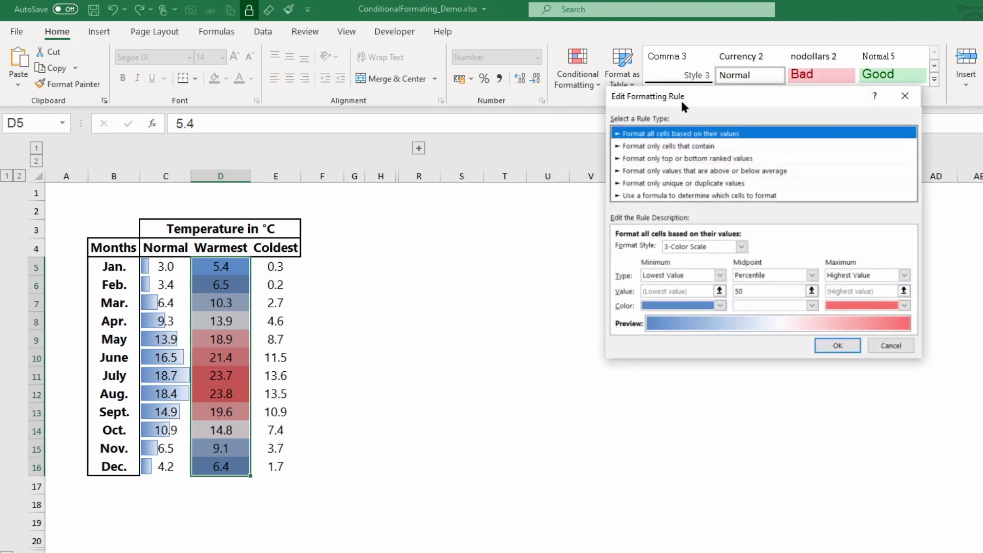
pyautogui.moveTo(680, 99); pyautogui.dragTo(389, 212)
pyautogui.click(449, 366)
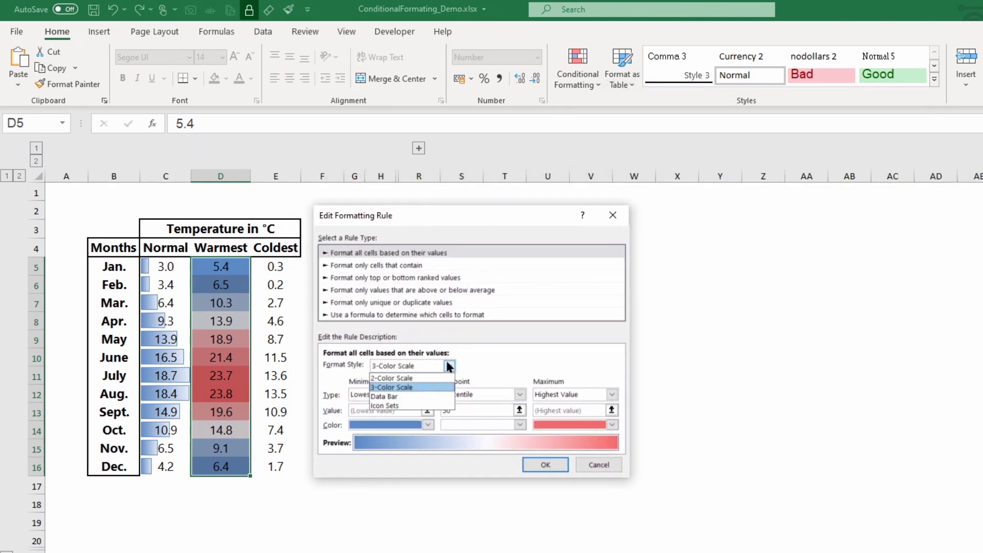
pyautogui.click(449, 365)
pyautogui.click(429, 395)
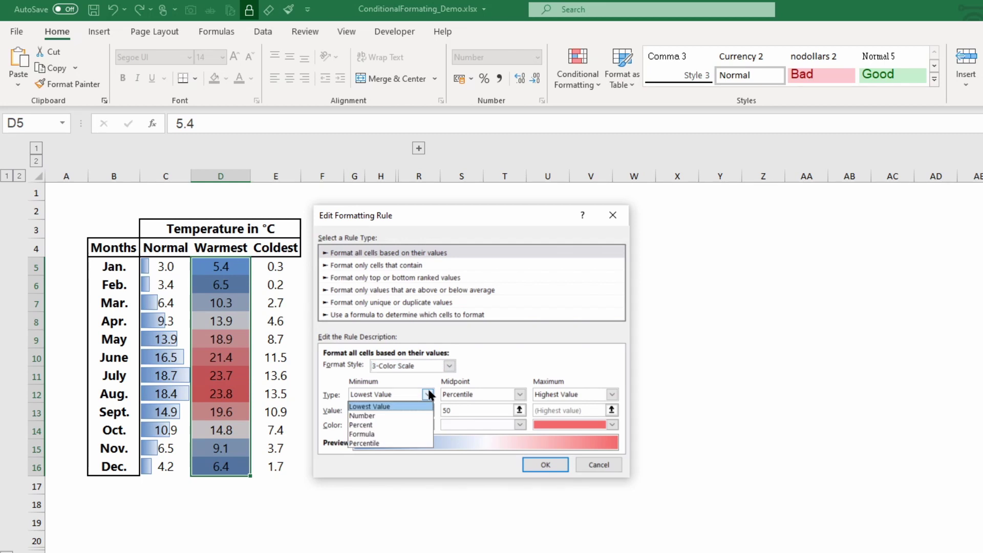
pyautogui.click(429, 395)
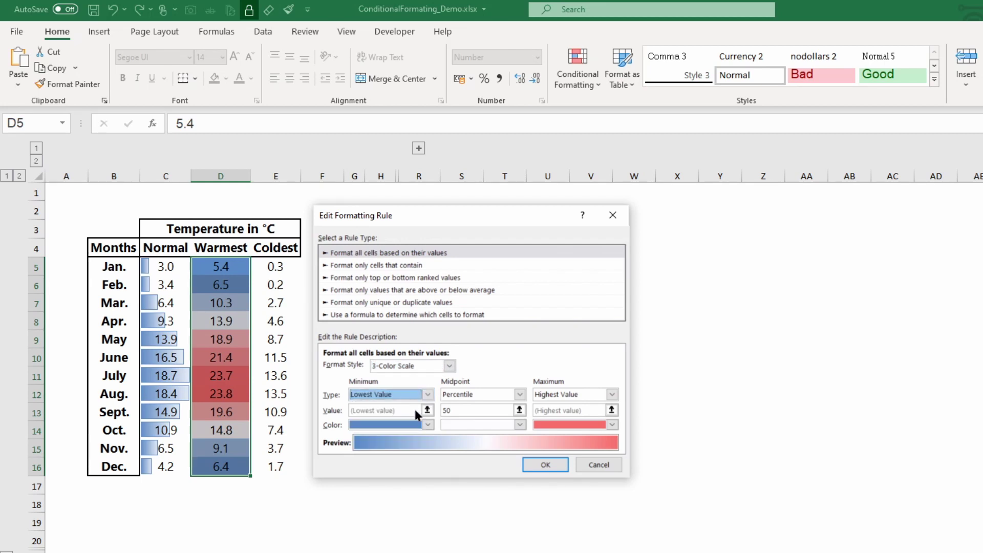
pyautogui.click(520, 394)
pyautogui.click(520, 395)
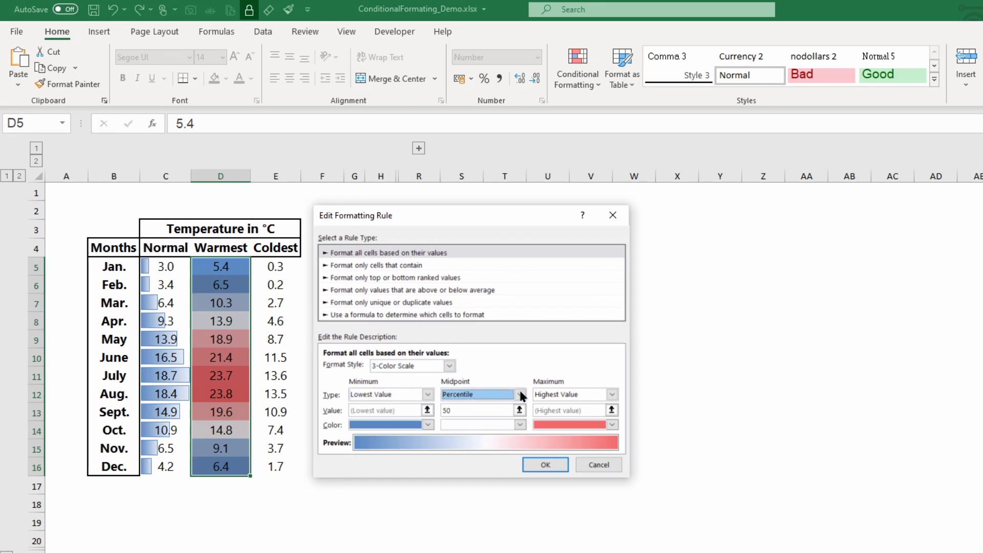
# - Examine the color choices for the minimum, maximum and midpoint of the 3-Color Scale
pyautogui.click(428, 424)
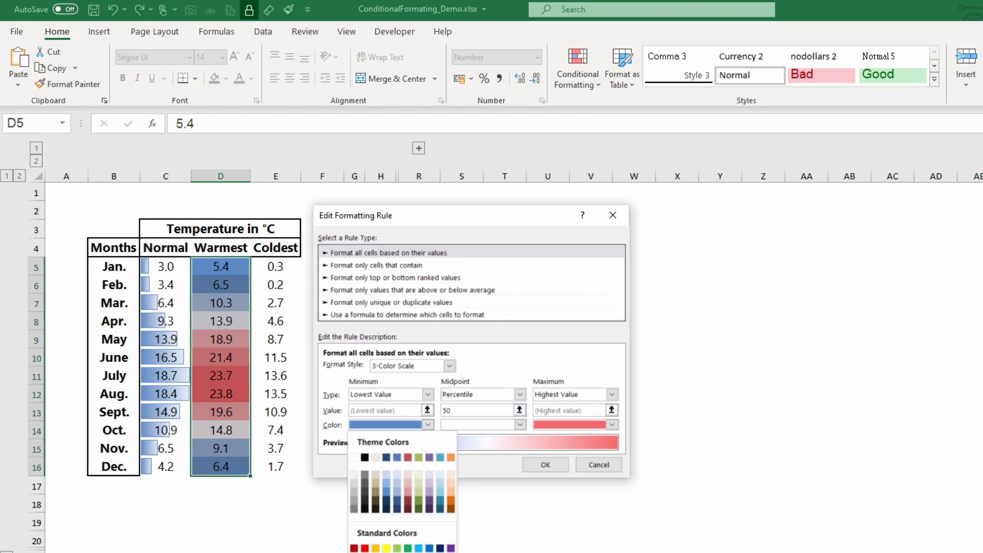
pyautogui.click(614, 425)
pyautogui.click(614, 424)
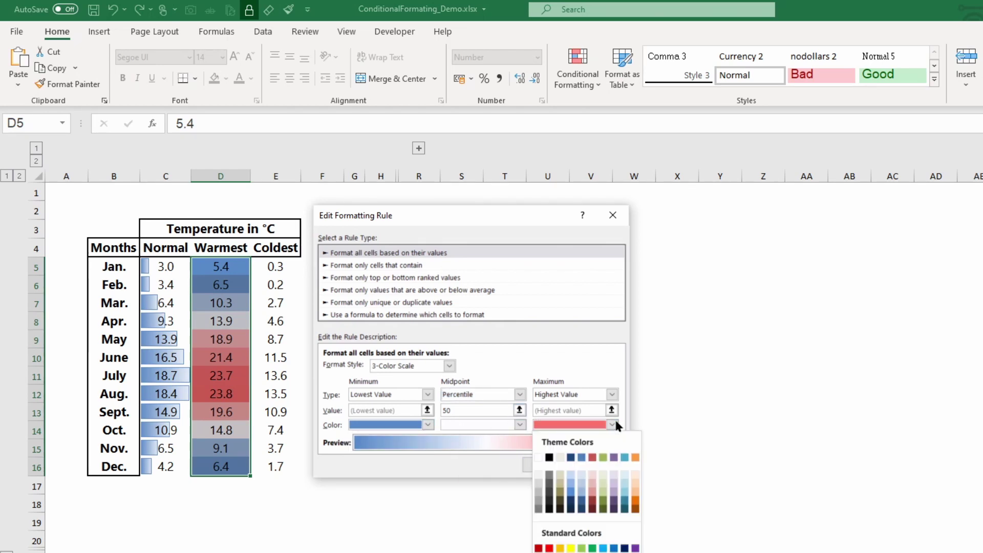
pyautogui.click(520, 424)
pyautogui.click(520, 424)
pyautogui.click(519, 424)
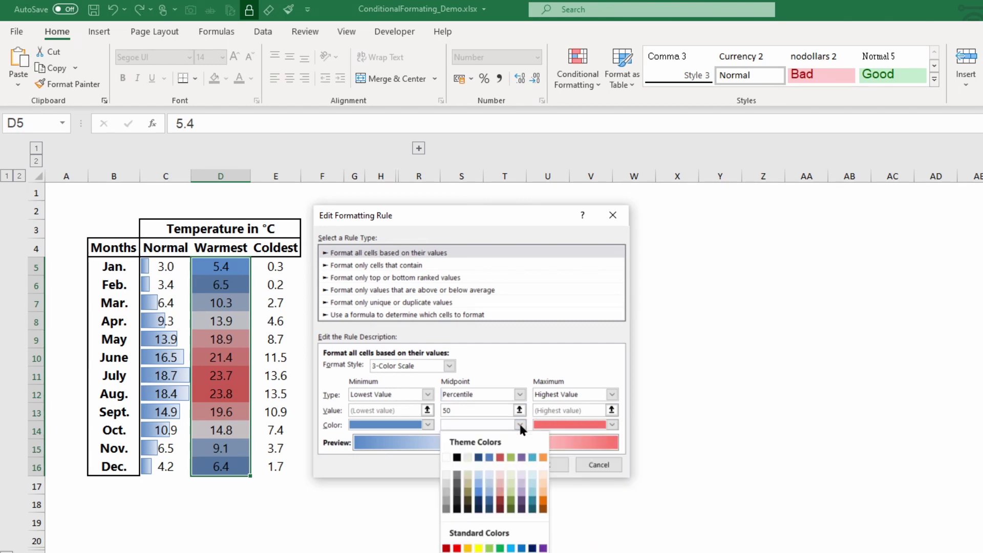
pyautogui.click(520, 424)
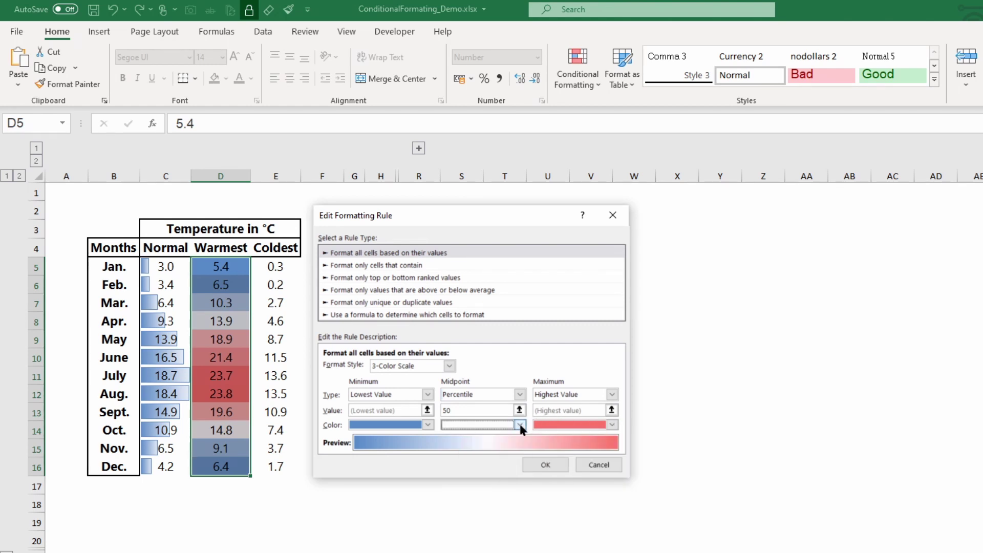
# - Try yellow as the minimum color of the 3-Color Scale, then cancel the rule edit and leave the rules manager
pyautogui.click(426, 424)
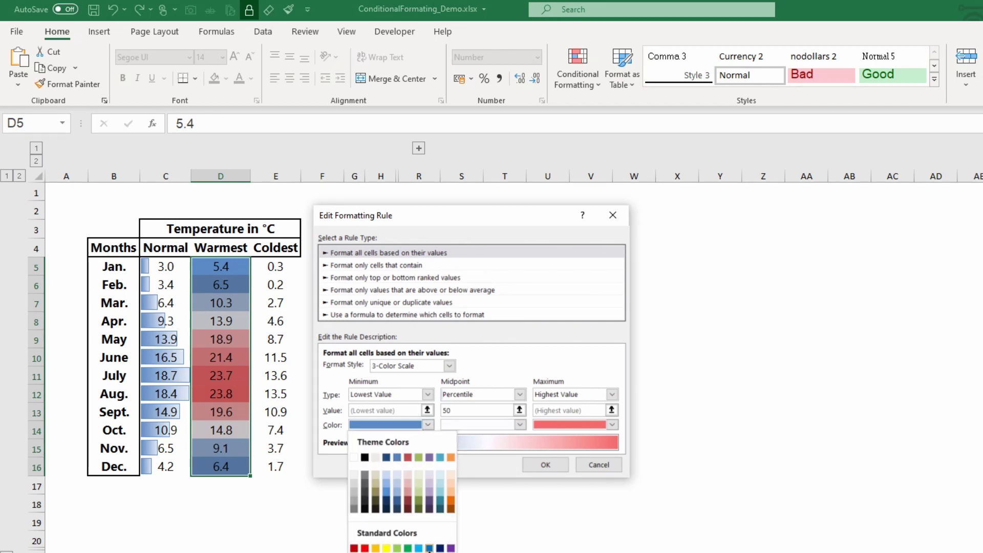
pyautogui.click(386, 548)
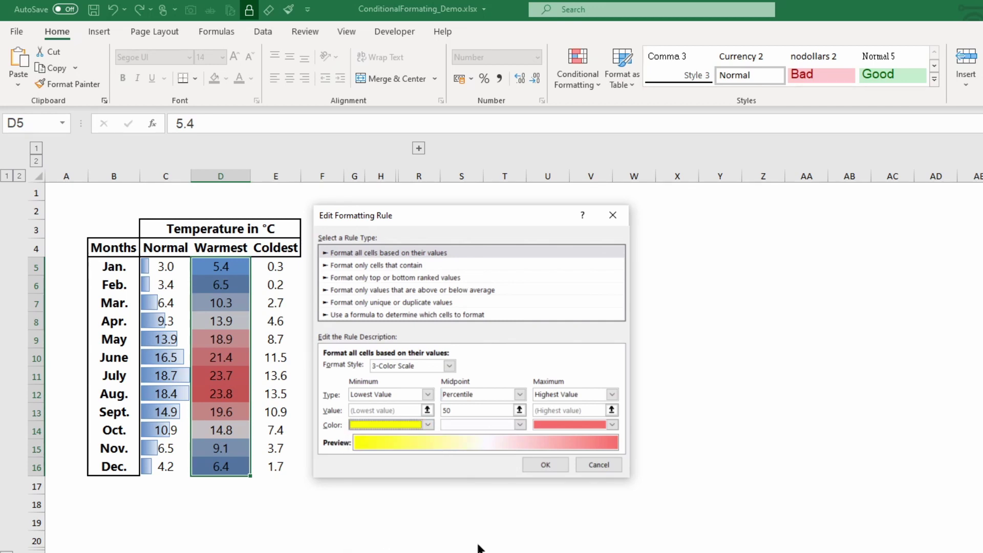
pyautogui.click(597, 465)
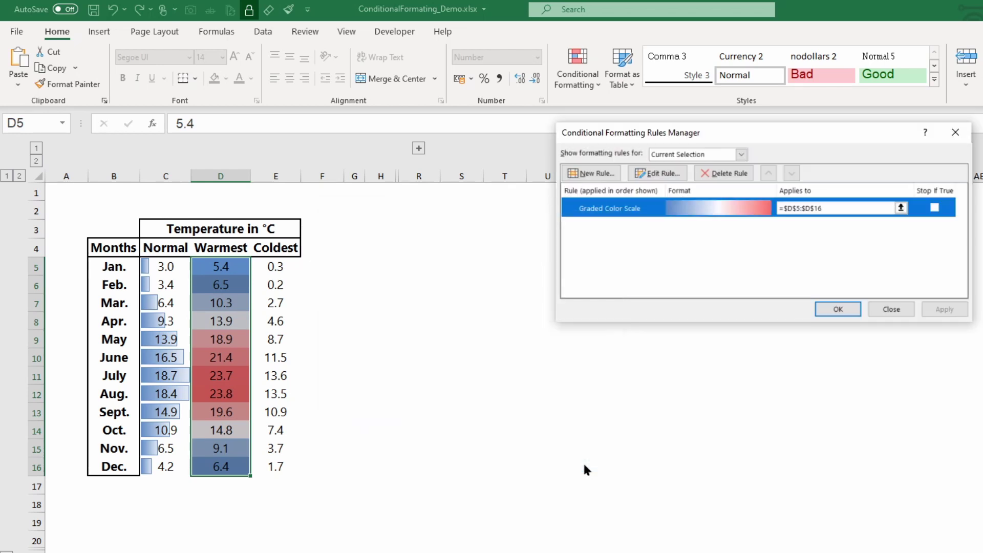
pyautogui.click(833, 310)
# - Apply the green circle, yellow triangle and red diamond icon set to the Coldest temperatures in E5:E16
pyautogui.click(371, 325)
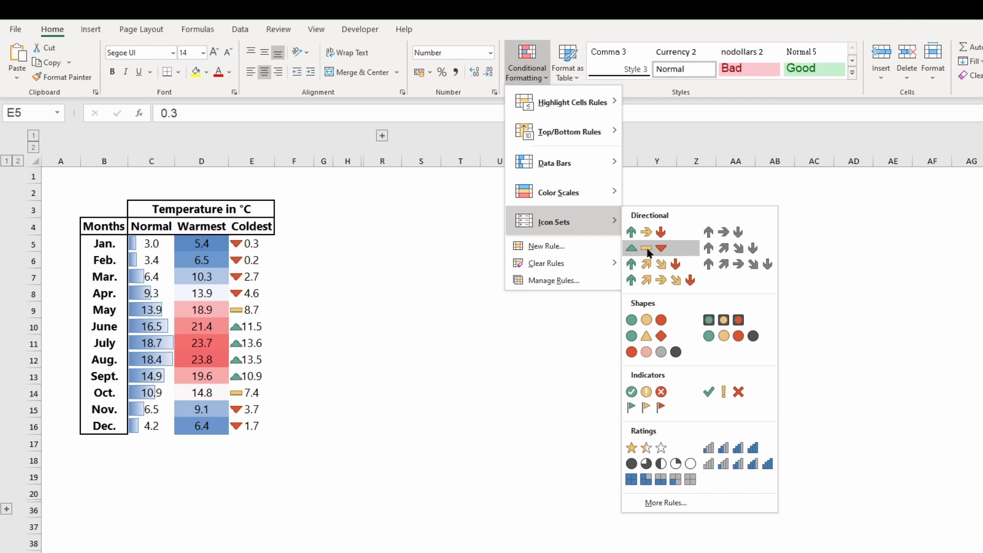
pyautogui.click(647, 337)
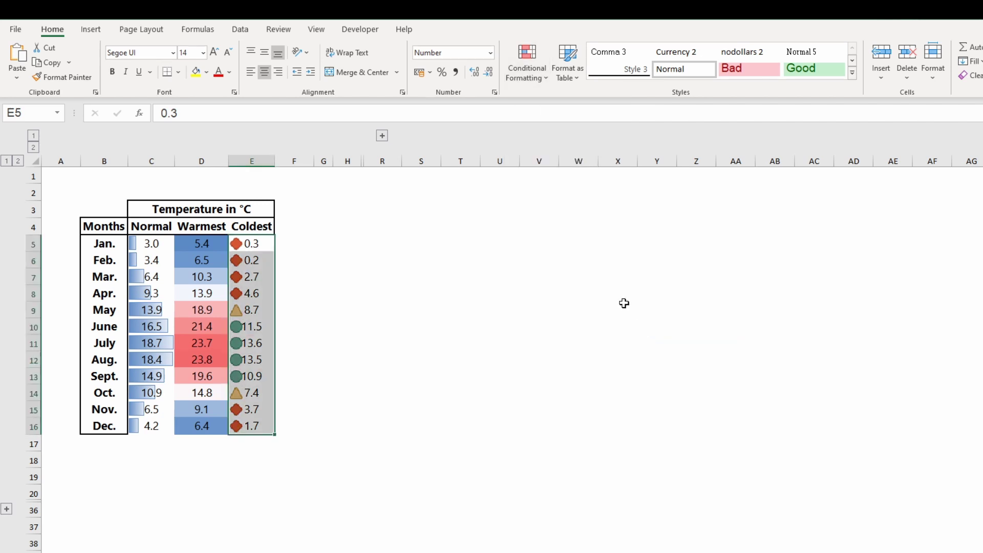
# - Edit the icon set rule of the Coldest temperatures in E5:E16 to use the red down triangle, yellow dash and green up triangle style
pyautogui.click(528, 59)
pyautogui.click(554, 280)
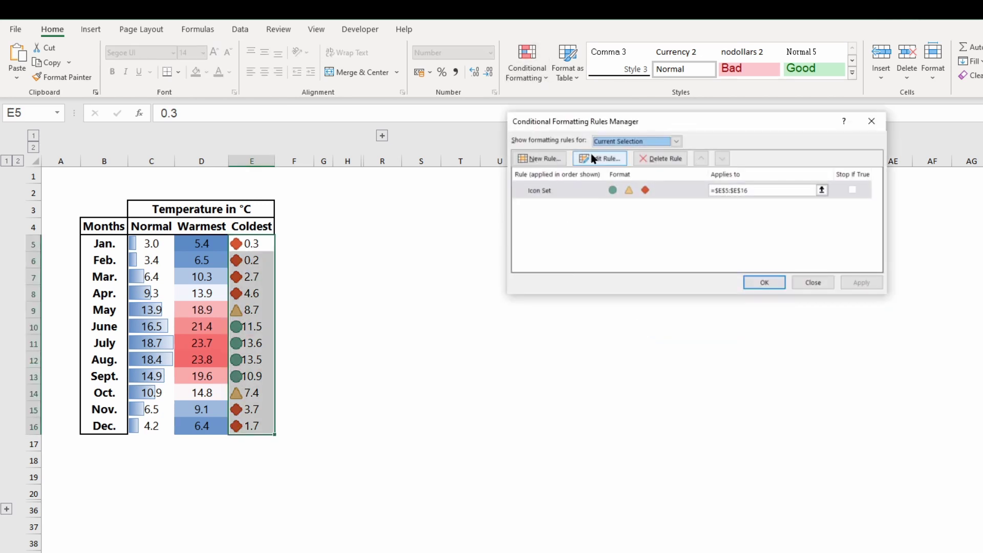
pyautogui.click(598, 158)
pyautogui.moveTo(620, 77); pyautogui.dragTo(391, 182)
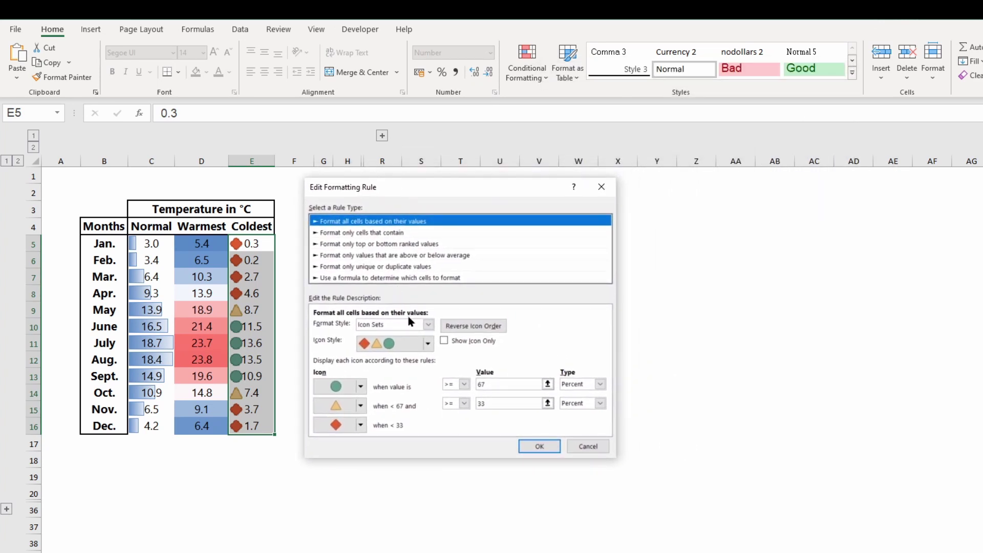
pyautogui.click(429, 344)
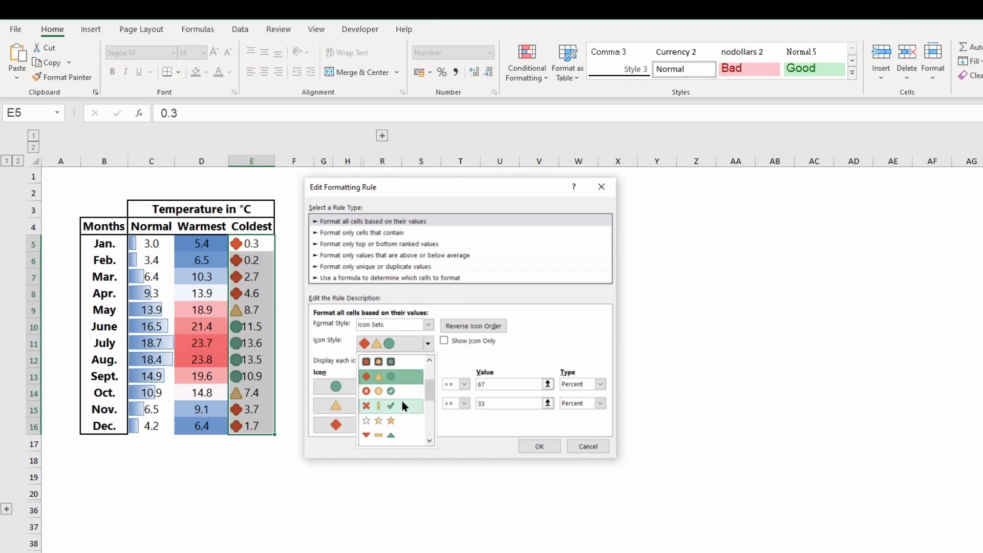
pyautogui.scroll(-1, 402, 401)
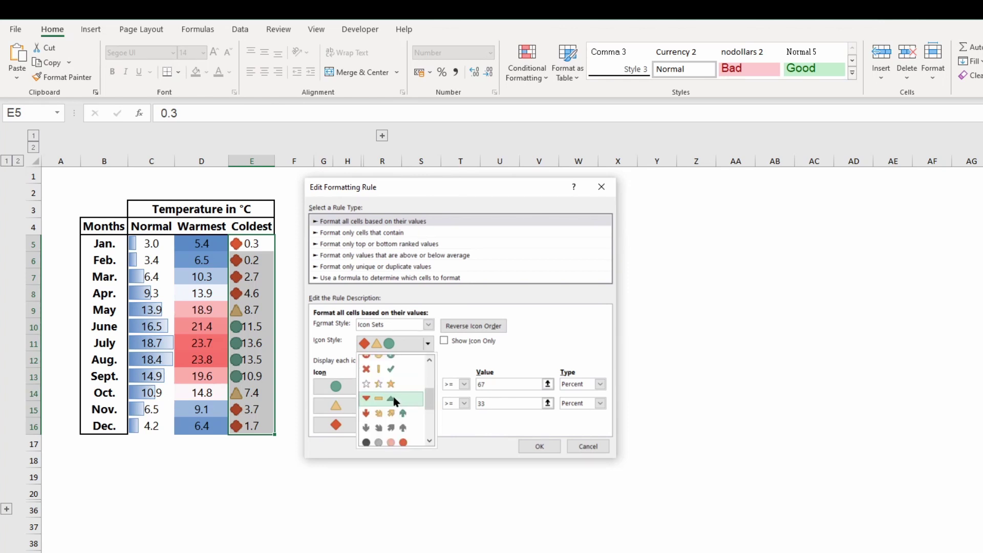
pyautogui.click(393, 400)
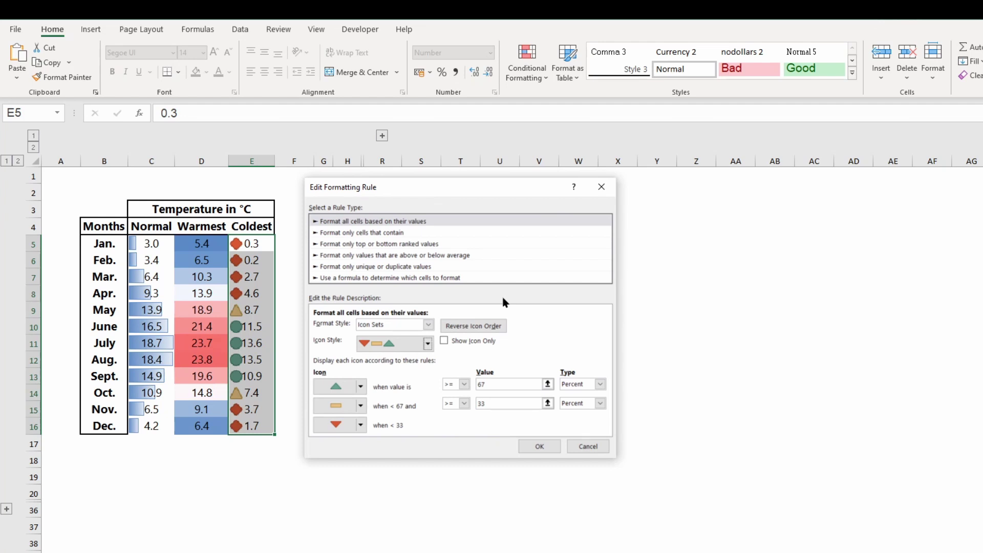
pyautogui.click(361, 388)
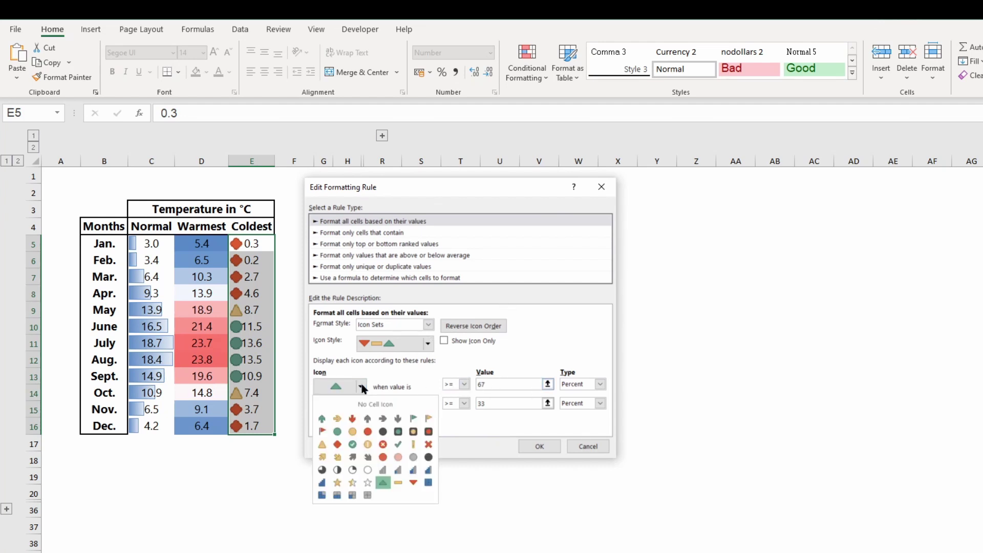
pyautogui.click(362, 388)
pyautogui.click(465, 385)
pyautogui.click(465, 386)
# - Set the icon thresholds to 50 percent for the green triangle and 25 percent for the yellow dash, and apply the edited rule
pyautogui.doubleClick(484, 385)
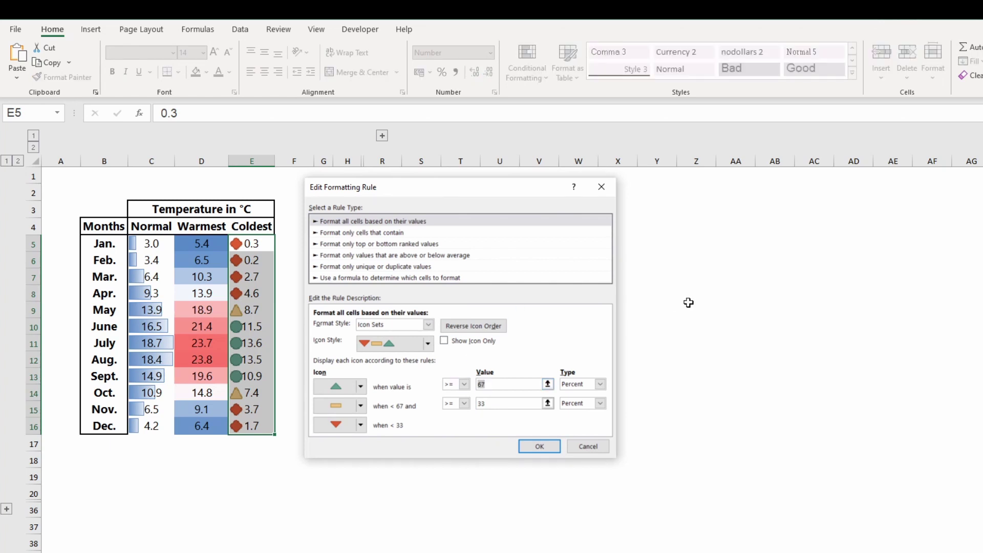
pyautogui.write('50')
pyautogui.doubleClick(481, 404)
pyautogui.write('25')
pyautogui.click(545, 447)
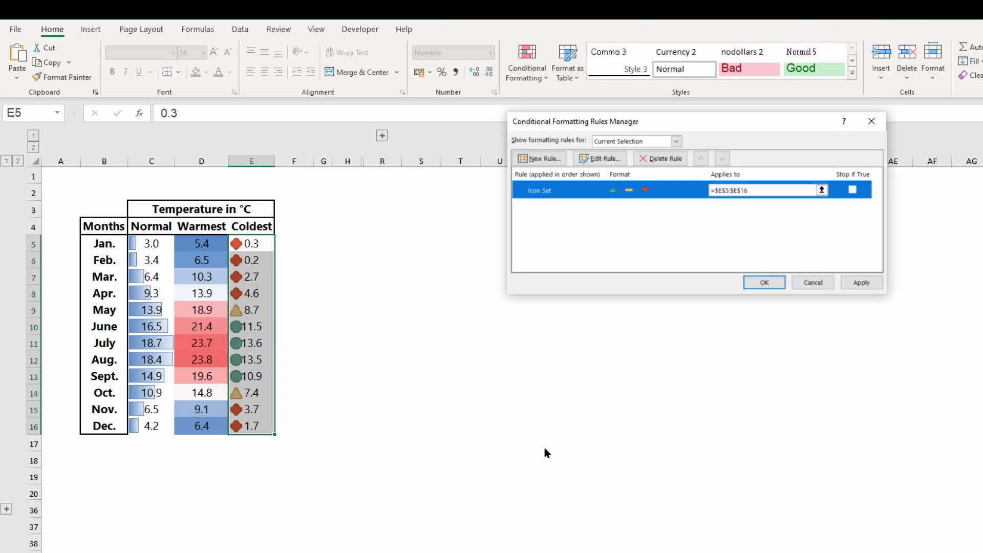
pyautogui.click(861, 282)
pyautogui.click(765, 283)
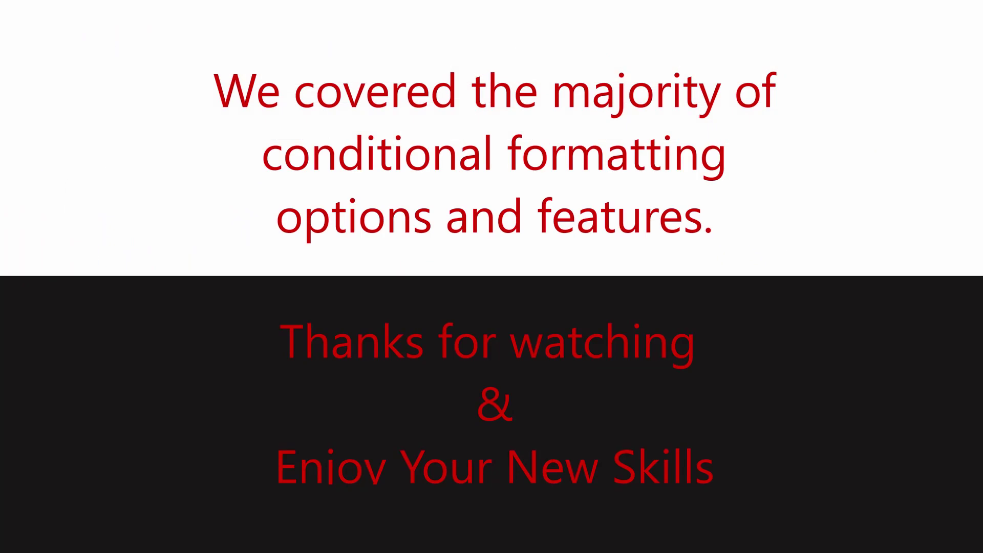